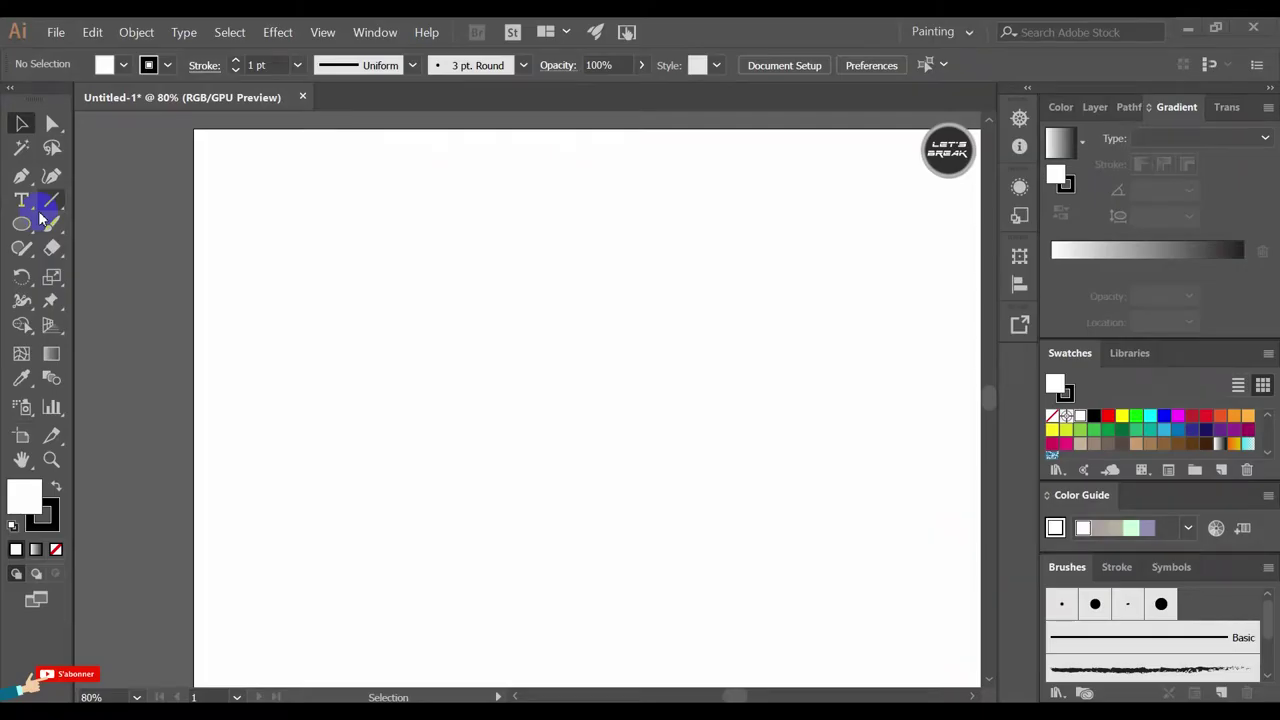
Select the Ellipse Tool in the left toolbar to start drawing circles.
{"action": "left_click", "coordinate": [19, 225]}
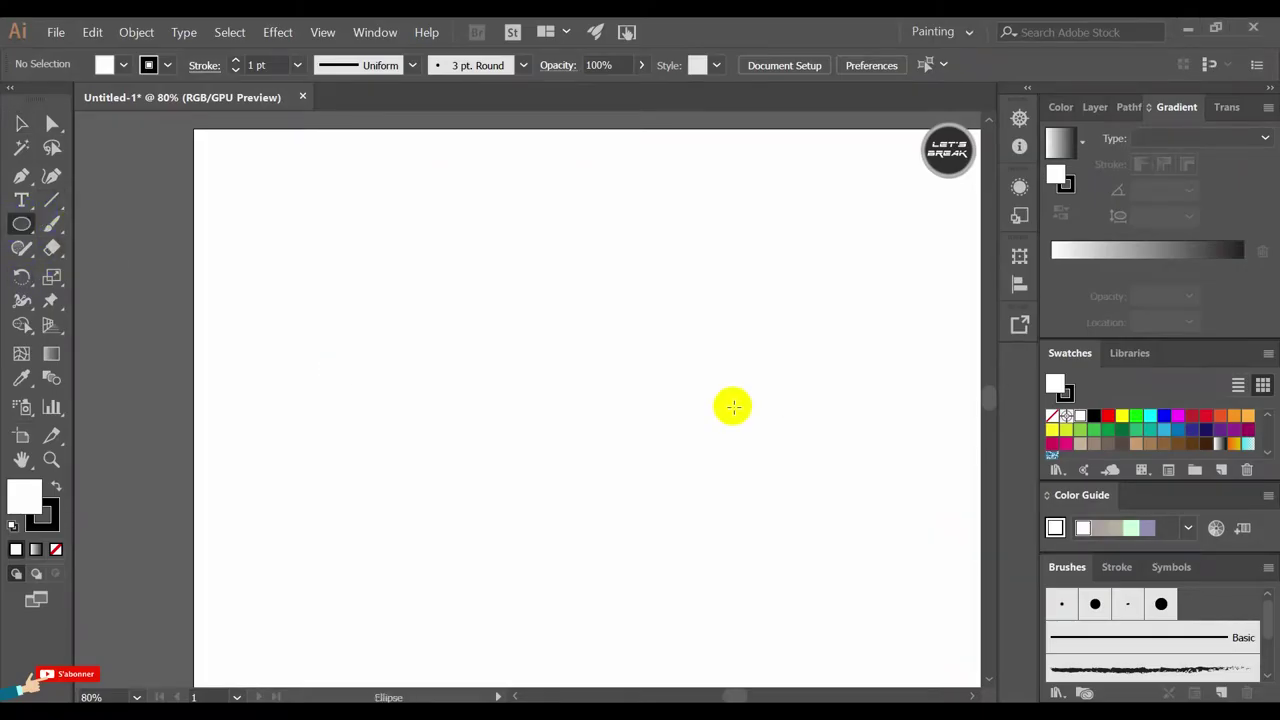
Draw a large circle centred near the middle of the artboard.
{"action": "left_click_drag", "start_coordinate": [588, 397], "coordinate": [655, 264]}
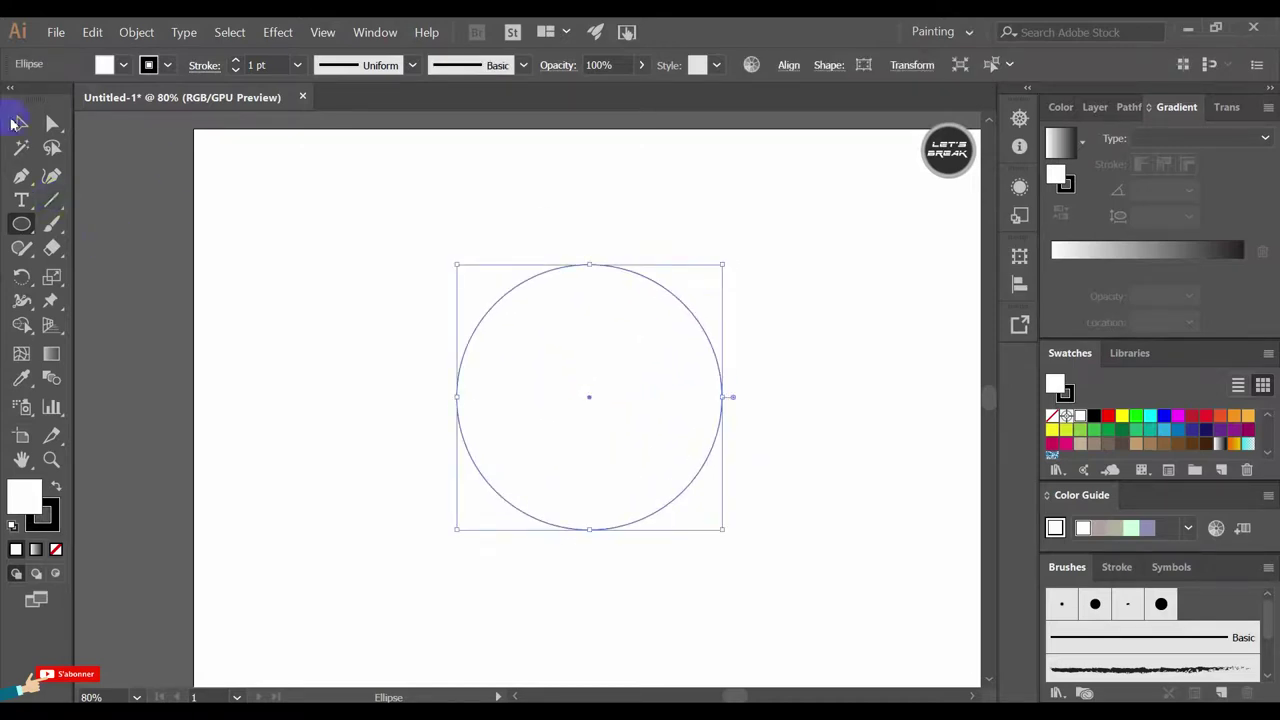
{"action": "left_click", "coordinate": [21, 122]}
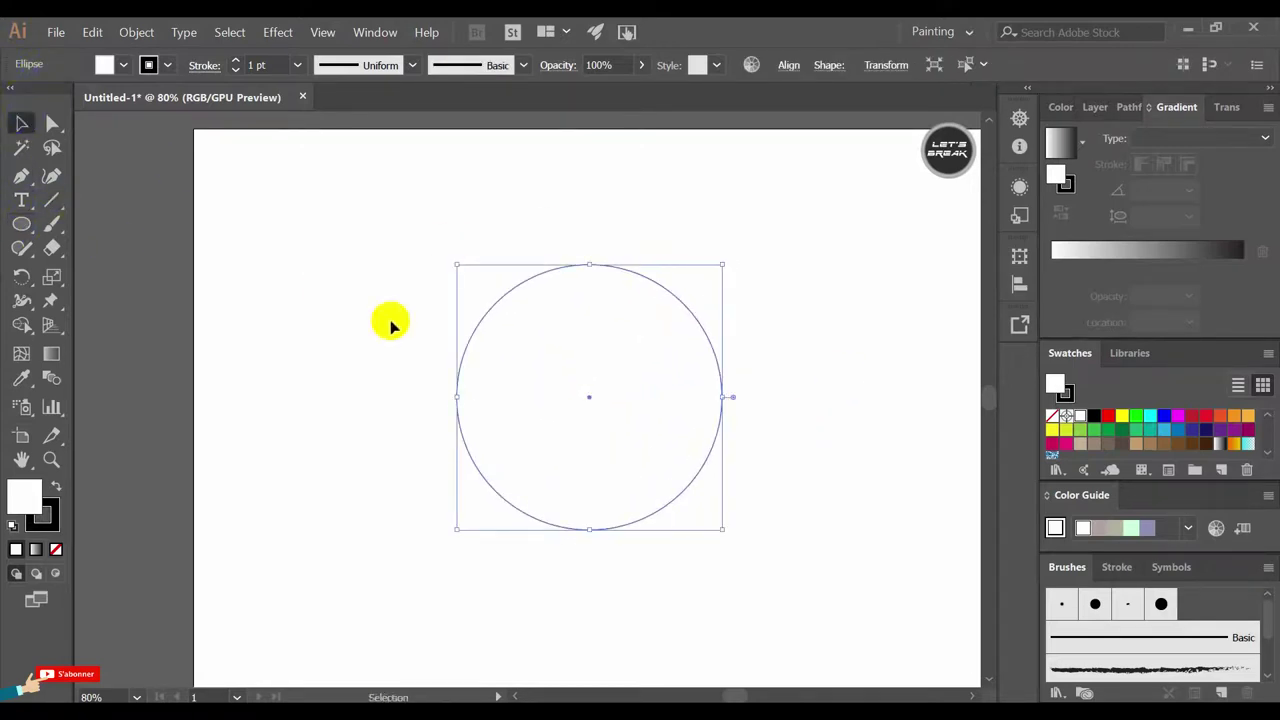
{"action": "left_click", "coordinate": [388, 318]}
{"action": "left_click", "coordinate": [21, 225]}
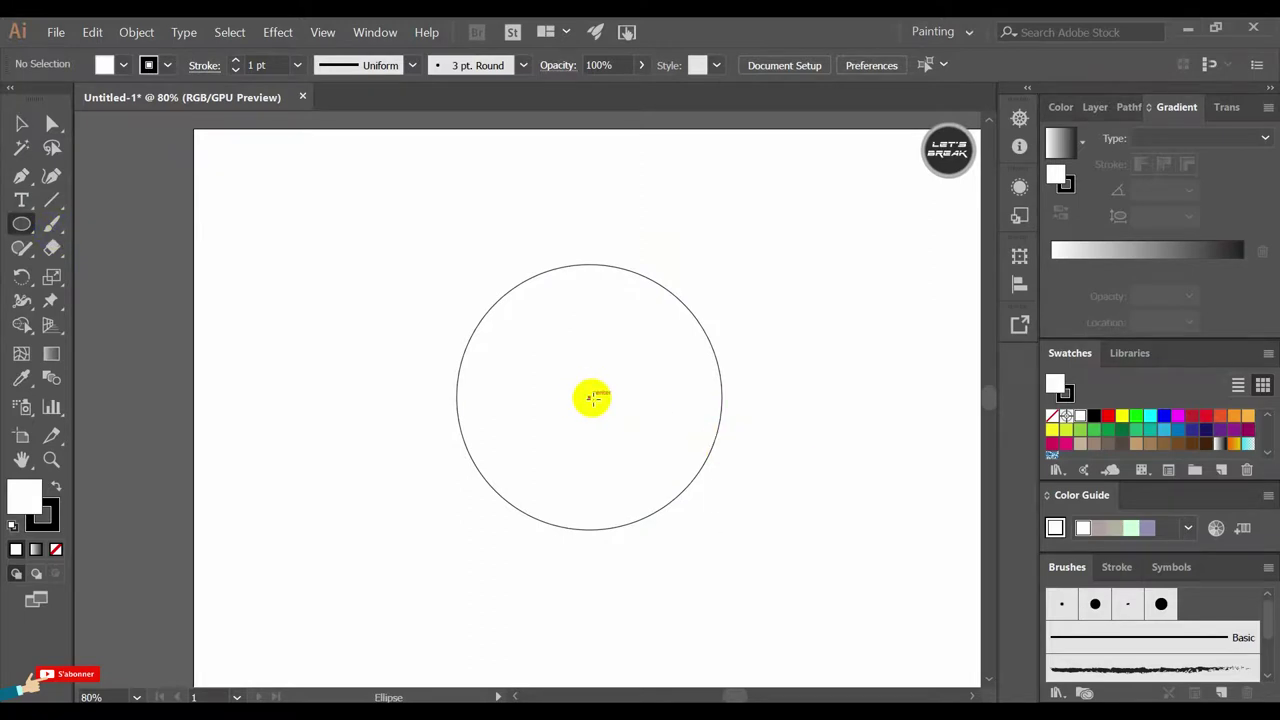
Draw a smaller circle sharing the same centre.
{"action": "left_click_drag", "start_coordinate": [592, 398], "coordinate": [677, 310]}
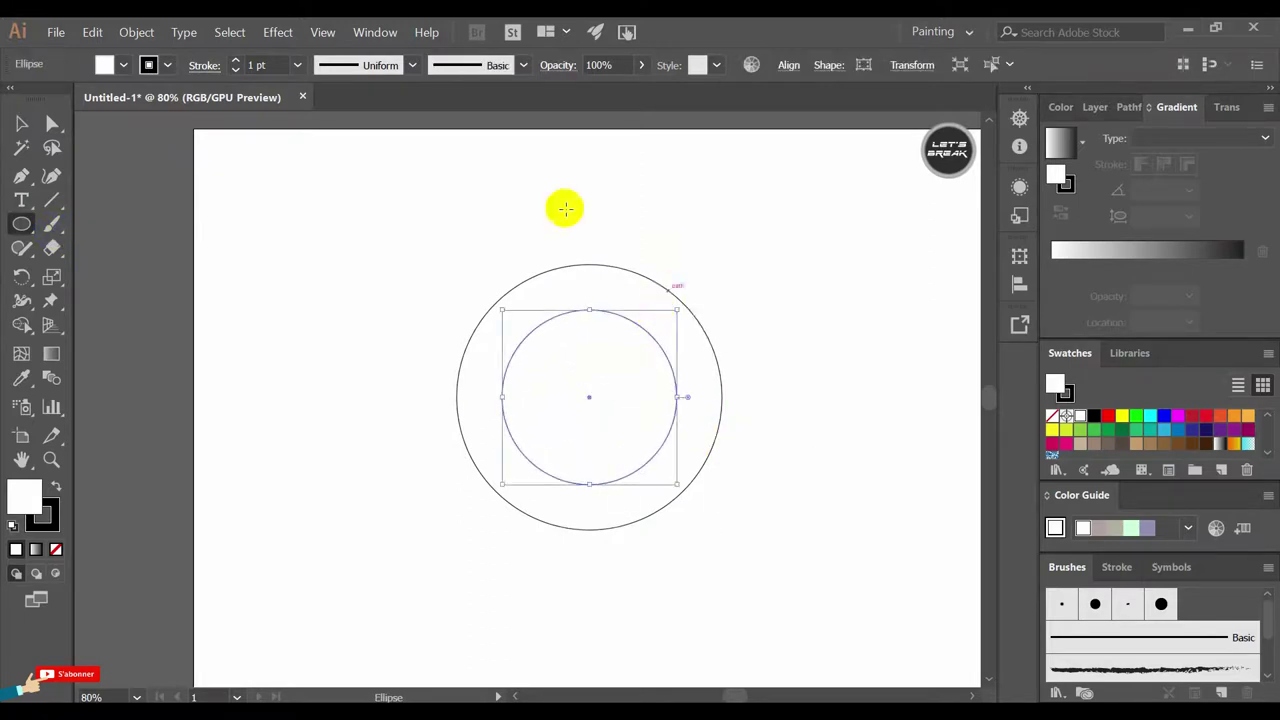
{"action": "left_click", "coordinate": [21, 122]}
{"action": "left_click", "coordinate": [314, 229]}
{"action": "left_click", "coordinate": [21, 225]}
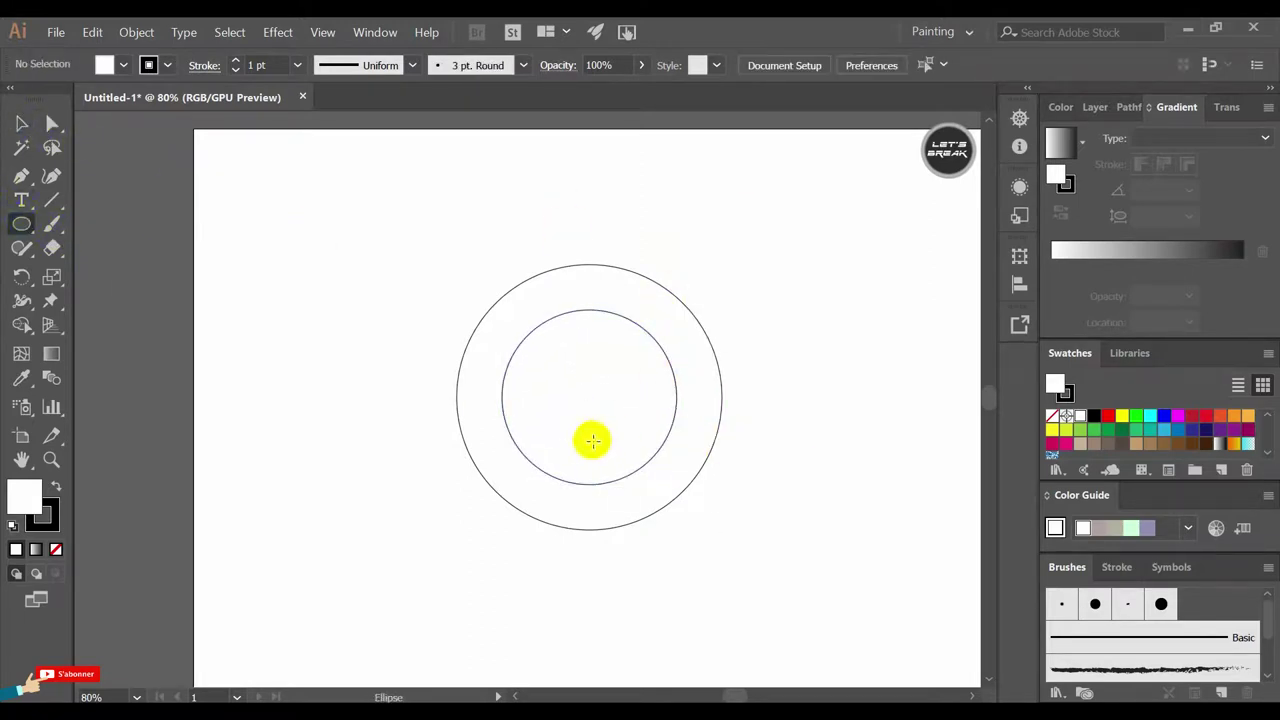
Draw a small central circle and enlarge it evenly around its centre.
{"action": "left_click_drag", "start_coordinate": [591, 396], "coordinate": [631, 356]}
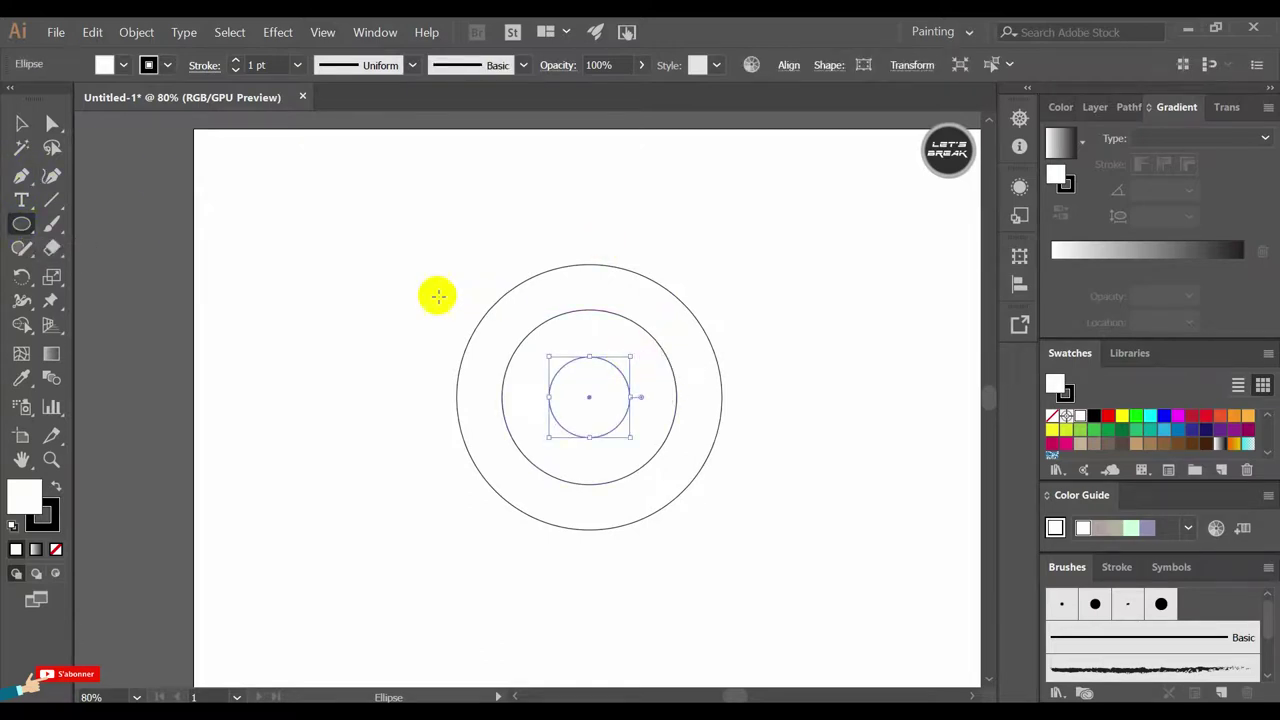
{"action": "left_click", "coordinate": [22, 124]}
{"action": "left_click_drag", "start_coordinate": [630, 356], "coordinate": [657, 340]}
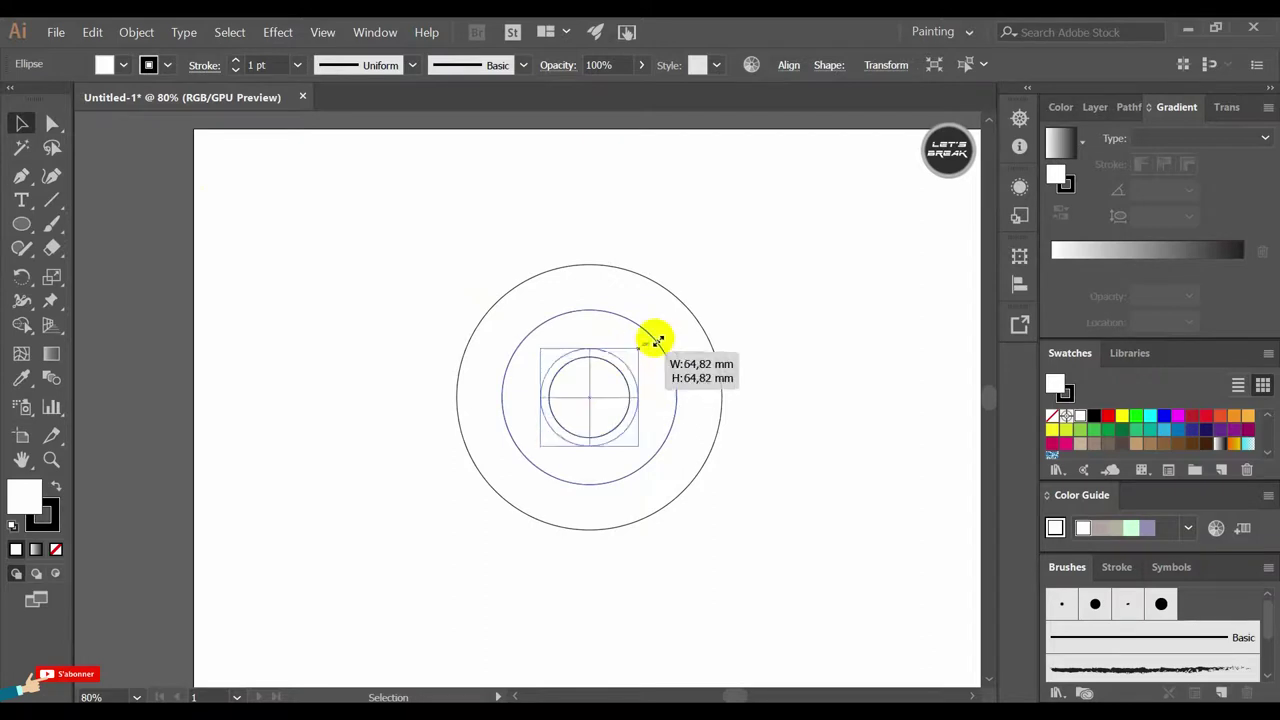
{"action": "left_click", "coordinate": [268, 218]}
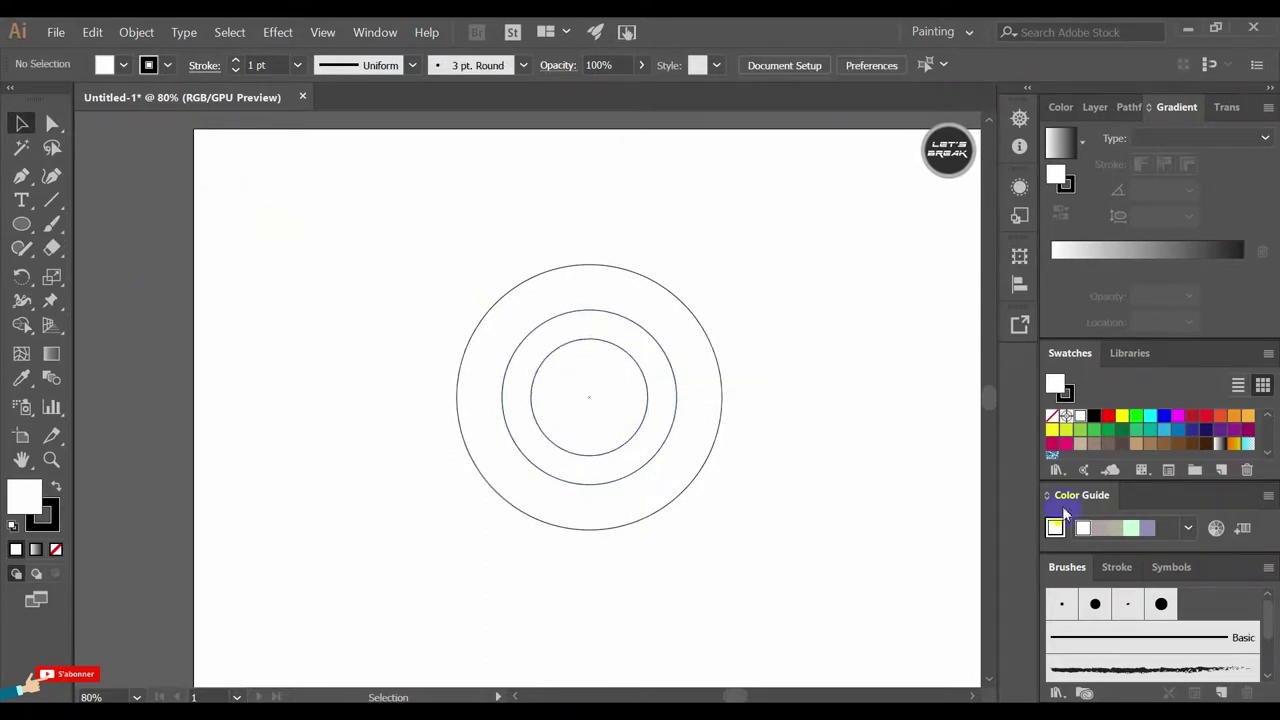
{"action": "left_click", "coordinate": [22, 223]}
Draw a fourth circle between the outer two with an empty fill.
{"action": "left_click_drag", "start_coordinate": [590, 396], "coordinate": [698, 287]}
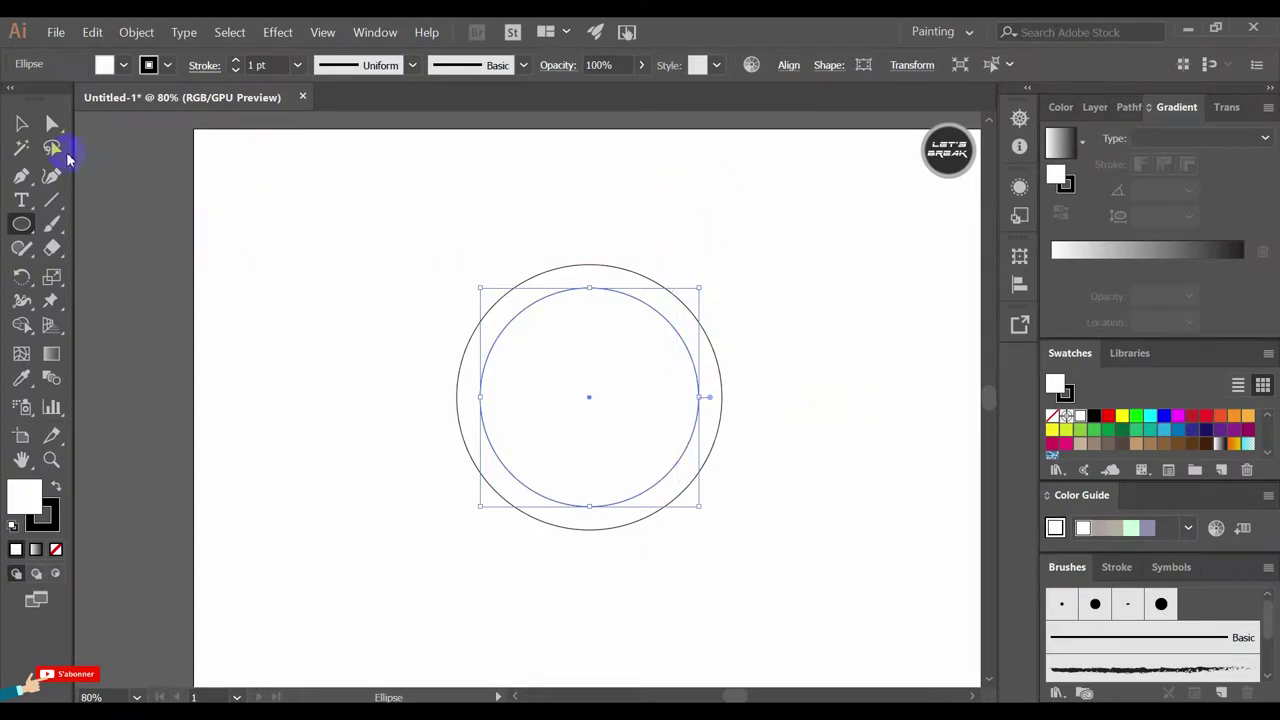
{"action": "left_click", "coordinate": [56, 550]}
{"action": "left_click", "coordinate": [22, 123]}
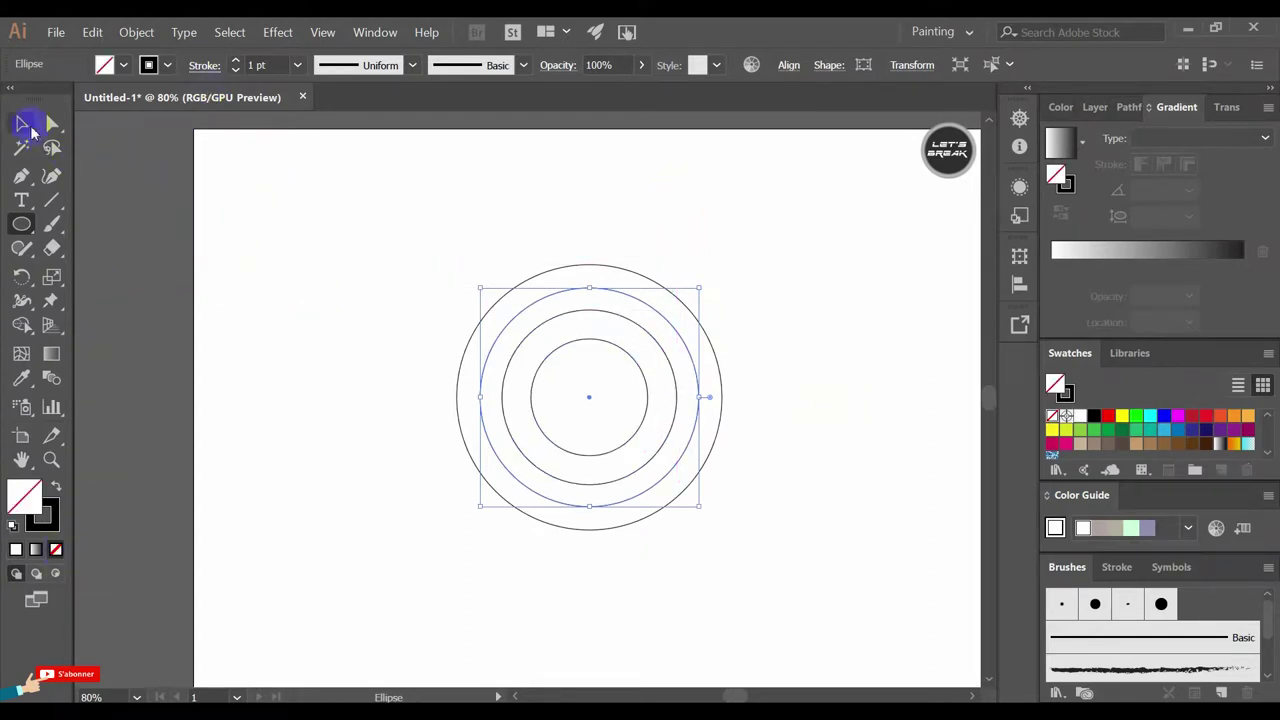
{"action": "left_click", "coordinate": [468, 320]}
Select all four circles and set their fill to None.
{"action": "key", "text": "ctrl+a"}
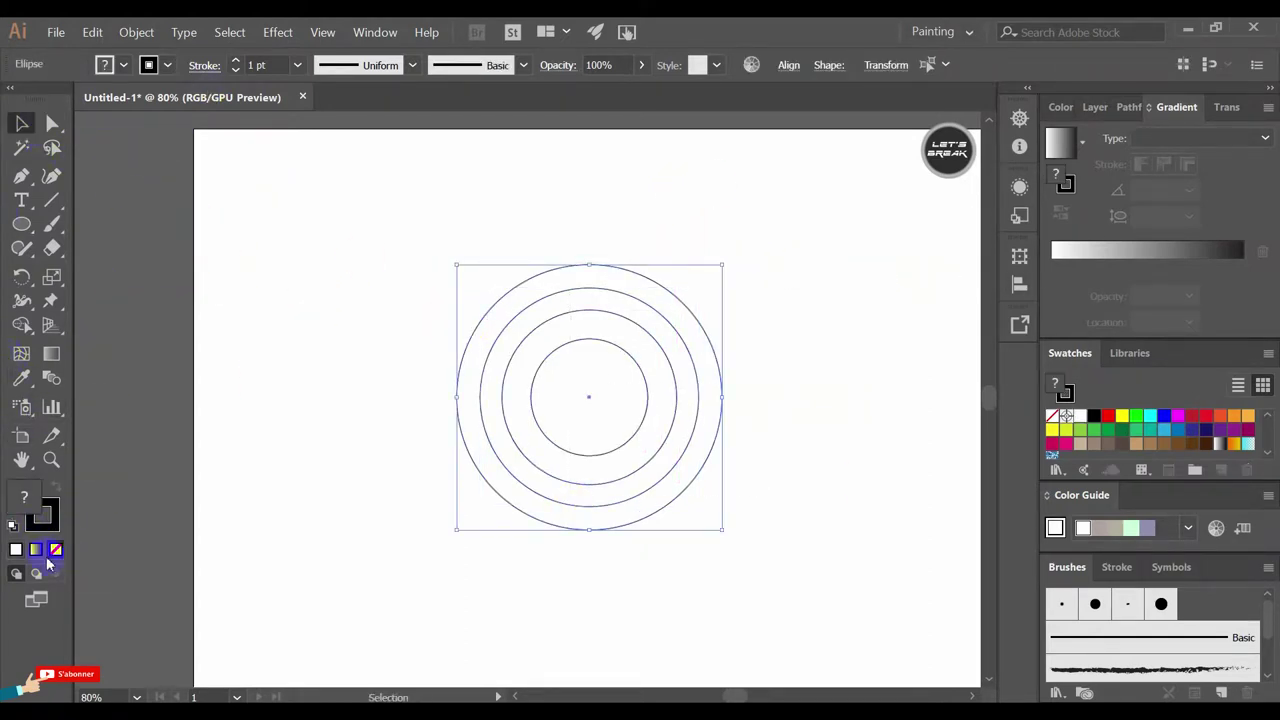
{"action": "left_click", "coordinate": [106, 66]}
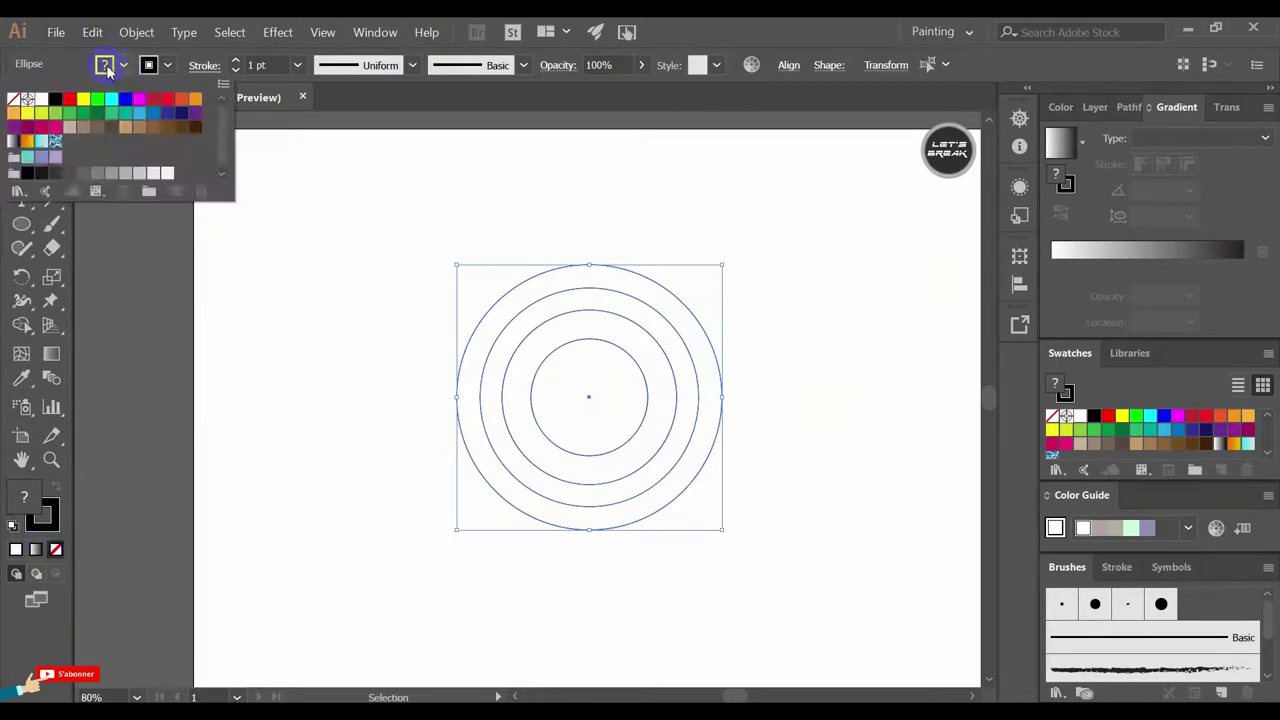
{"action": "left_click", "coordinate": [13, 99]}
{"action": "left_click", "coordinate": [342, 265]}
{"action": "left_click", "coordinate": [798, 267]}
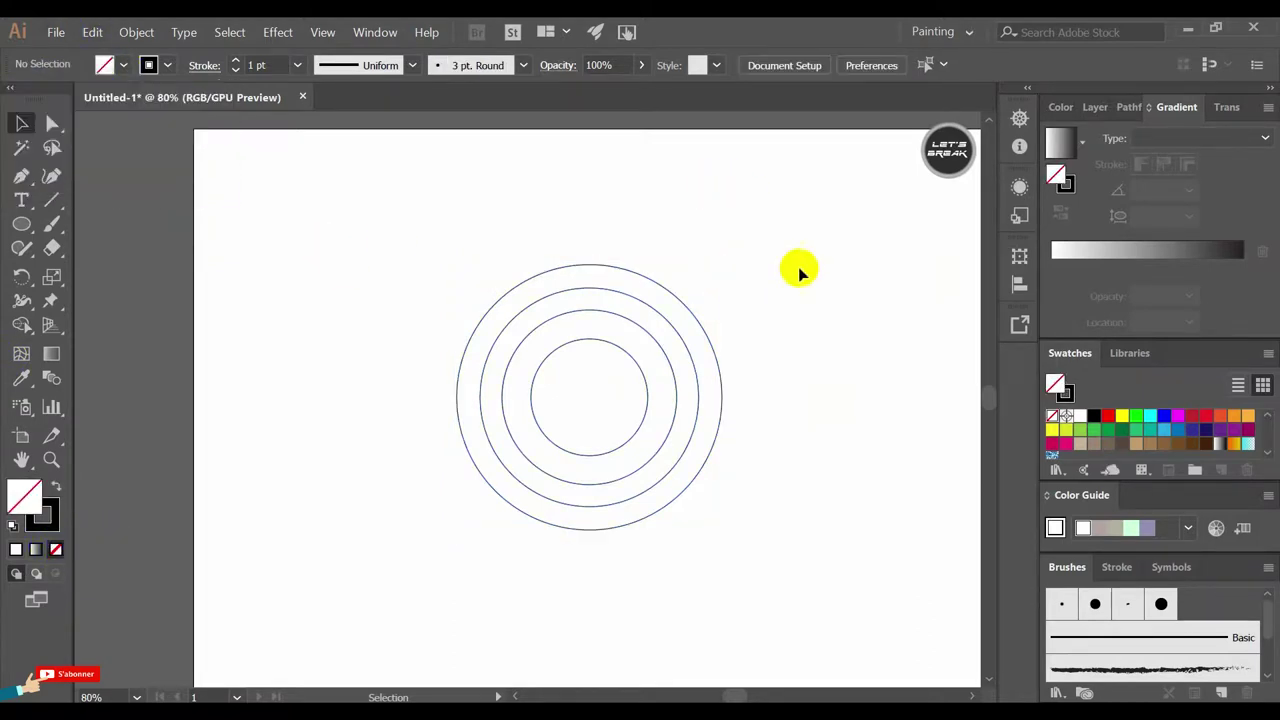
{"action": "left_click", "coordinate": [143, 153]}
Draw a closed wedge polygon from the circles' centre out to the right with the Pen Tool.
{"action": "left_click", "coordinate": [21, 175]}
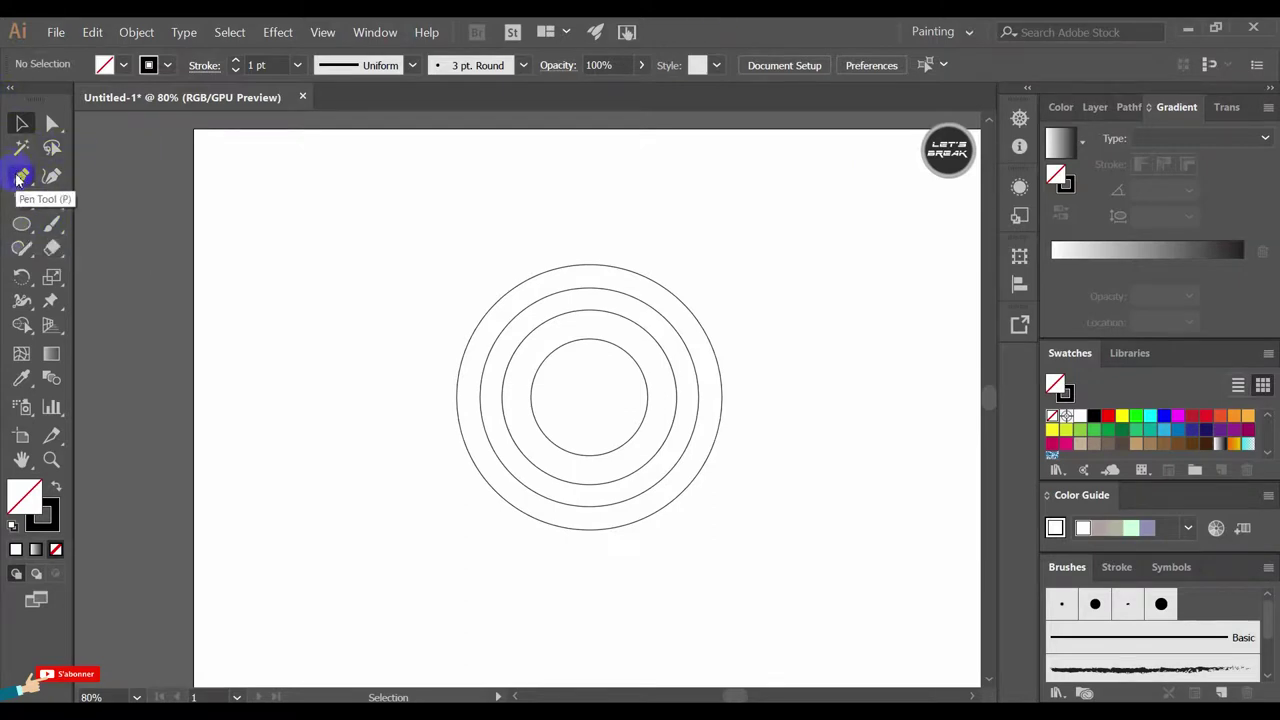
{"action": "left_click", "coordinate": [704, 252]}
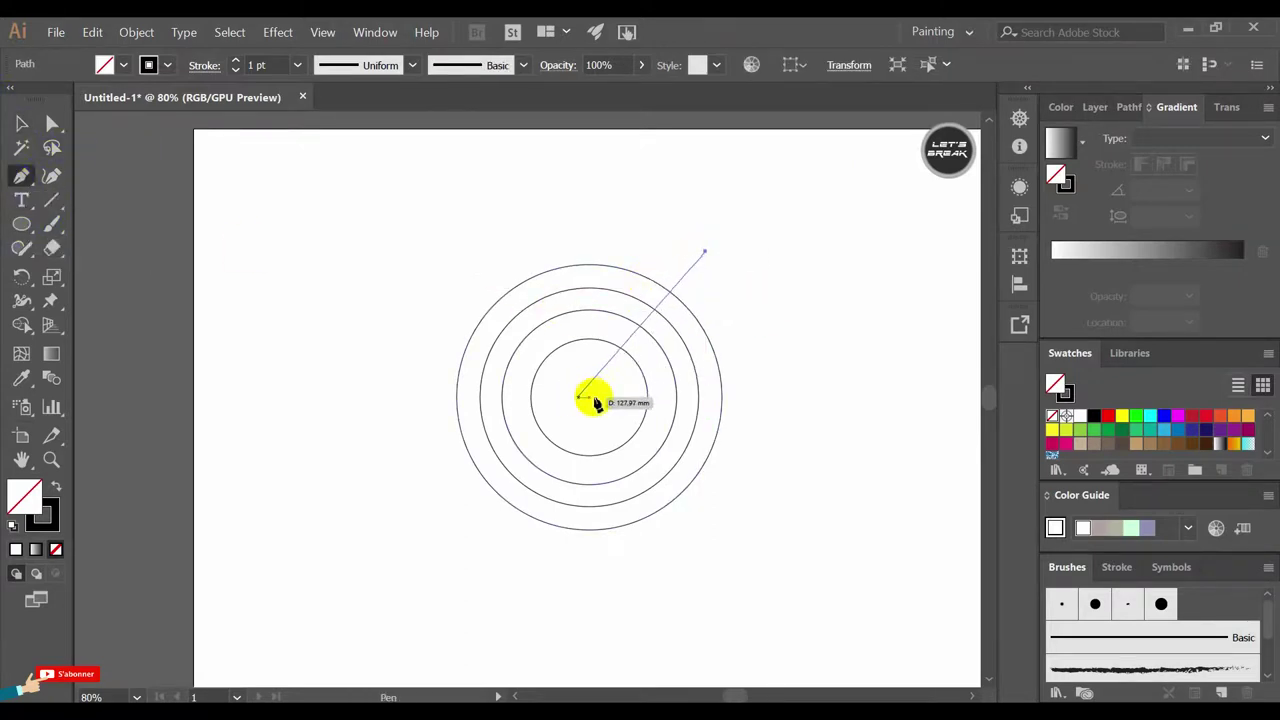
{"action": "left_click", "coordinate": [589, 397]}
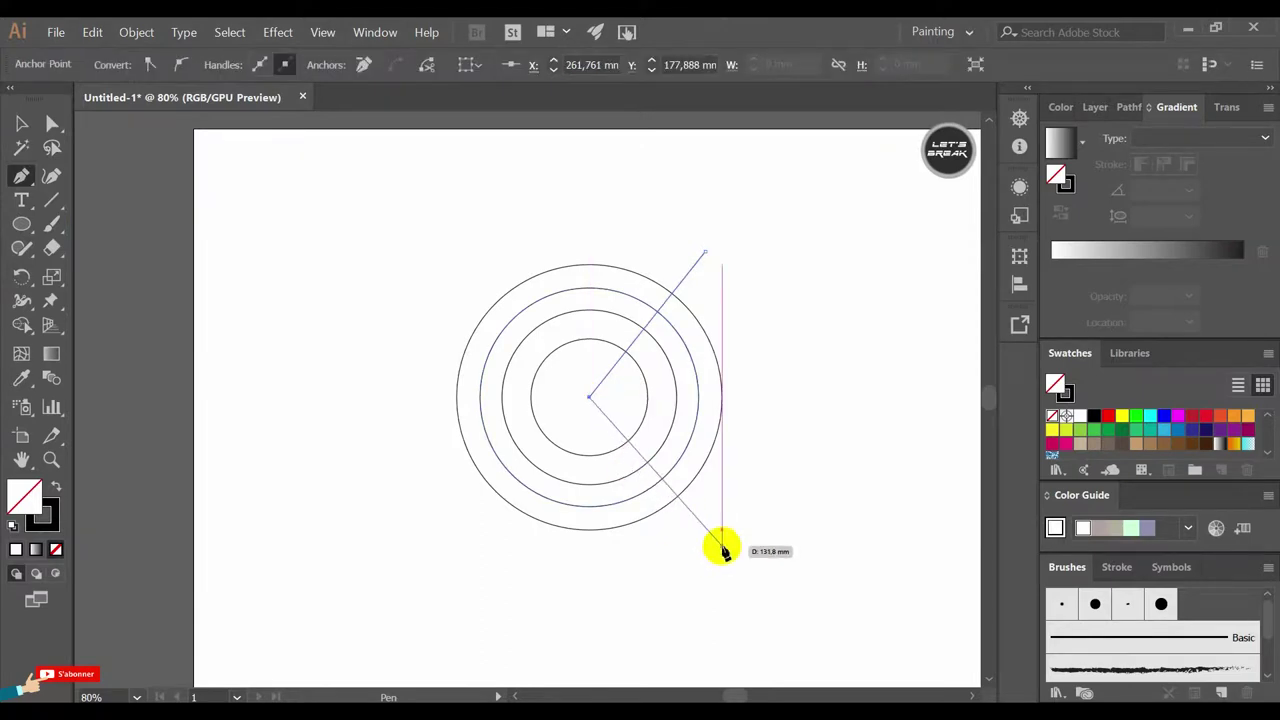
{"action": "left_click", "coordinate": [722, 545]}
{"action": "left_click", "coordinate": [755, 328]}
{"action": "left_click", "coordinate": [704, 252]}
Select the wedge with one circle and attempt Pathfinder Minus Front, dismissing the error.
{"action": "left_click", "coordinate": [21, 122]}
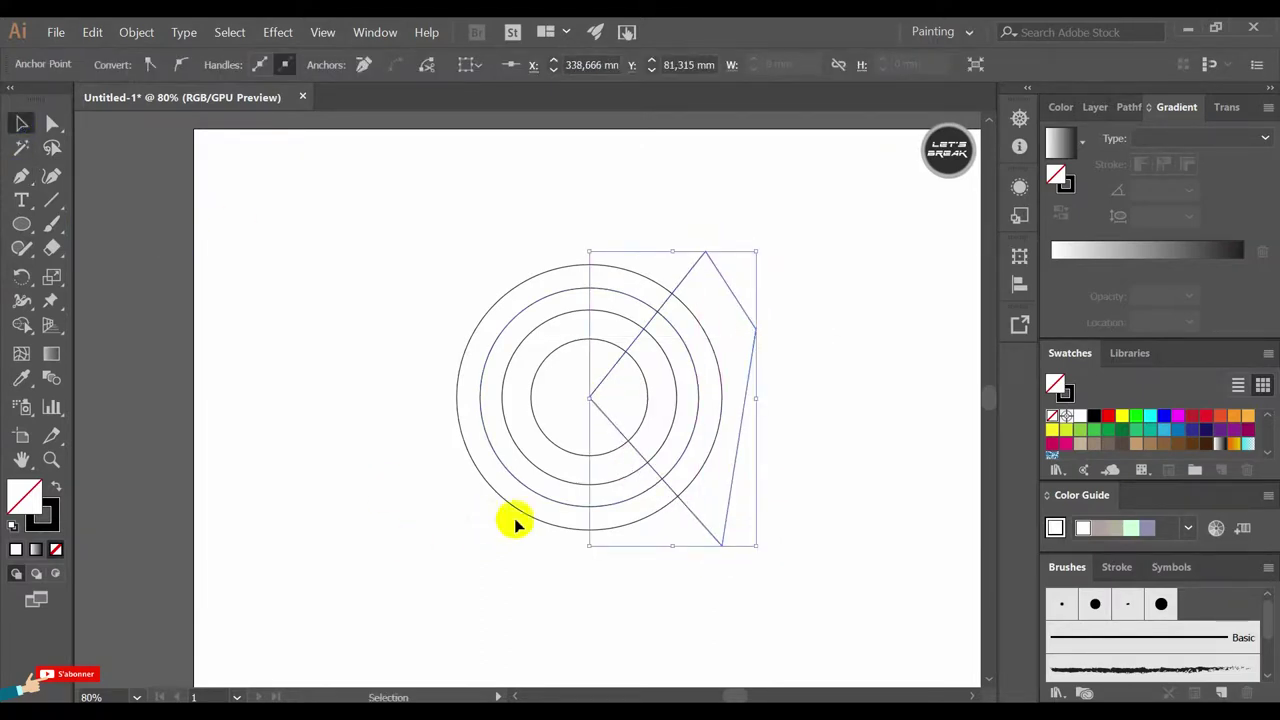
{"action": "left_click", "coordinate": [530, 478], "text": "shift"}
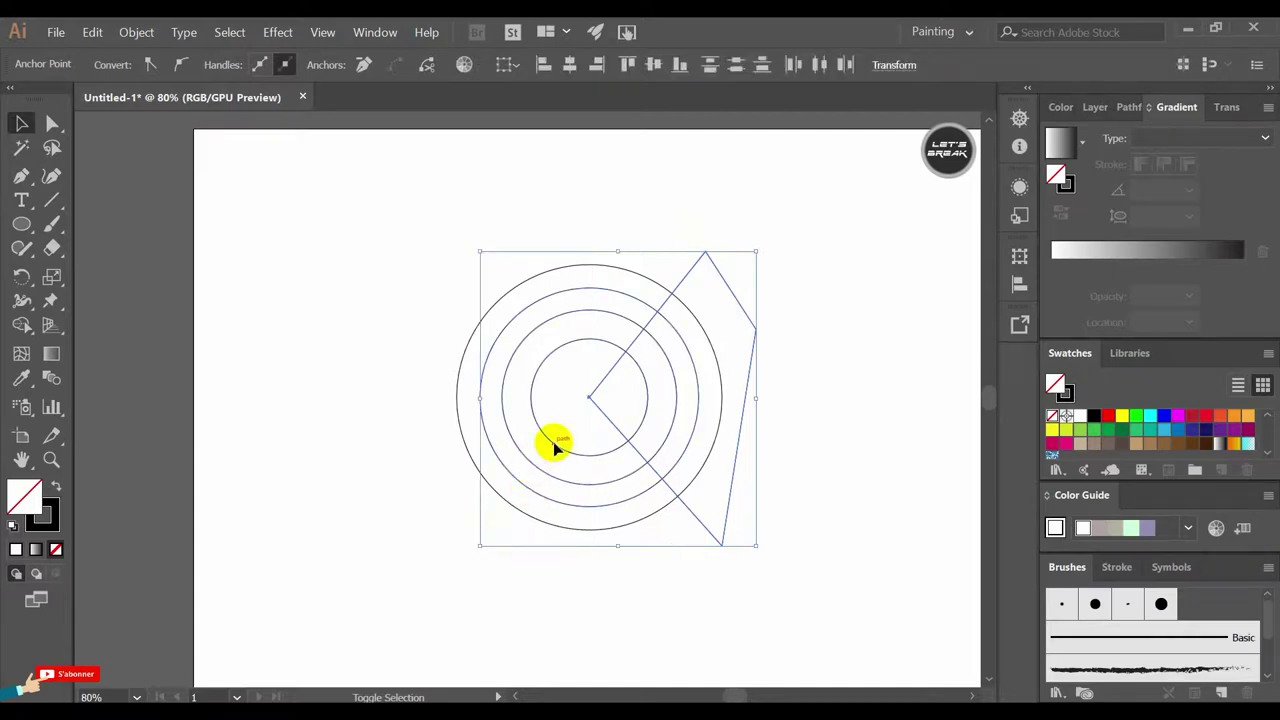
{"action": "left_click", "coordinate": [1136, 108]}
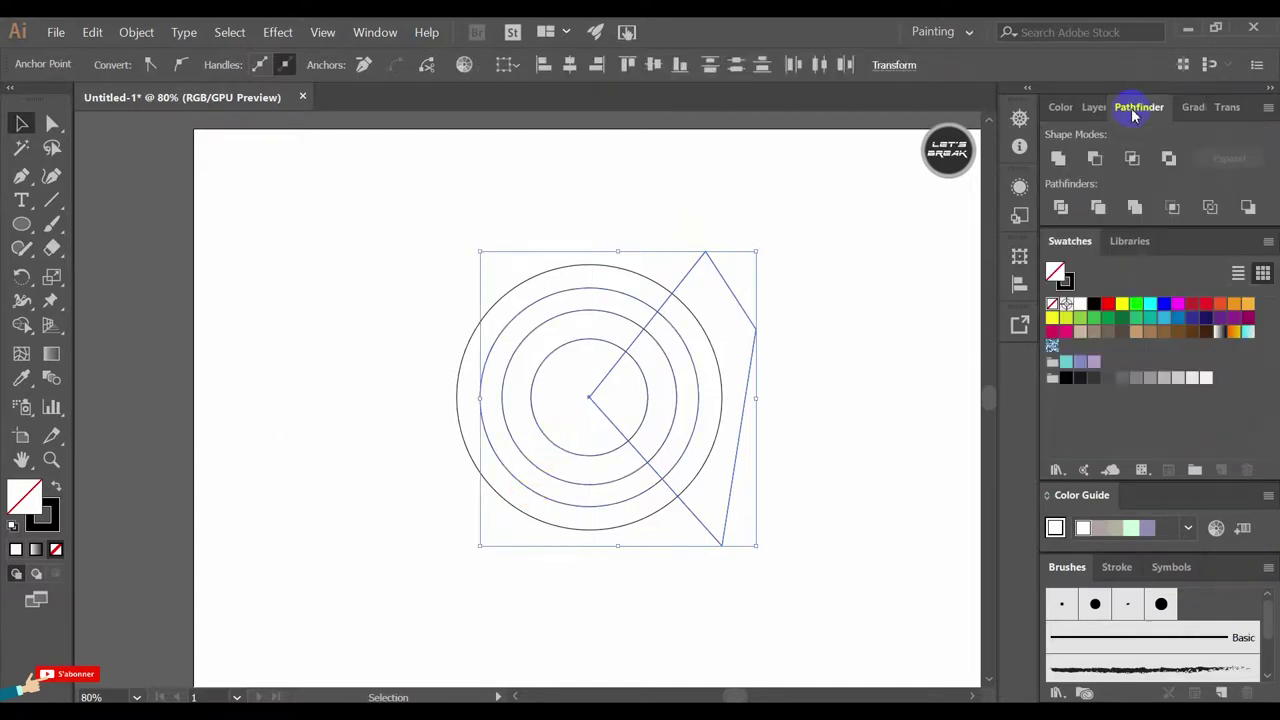
{"action": "left_click", "coordinate": [1097, 160]}
{"action": "left_click", "coordinate": [820, 396]}
Subtract the wedge from the inner circles with Pathfinder Minus Front.
{"action": "left_click", "coordinate": [603, 296]}
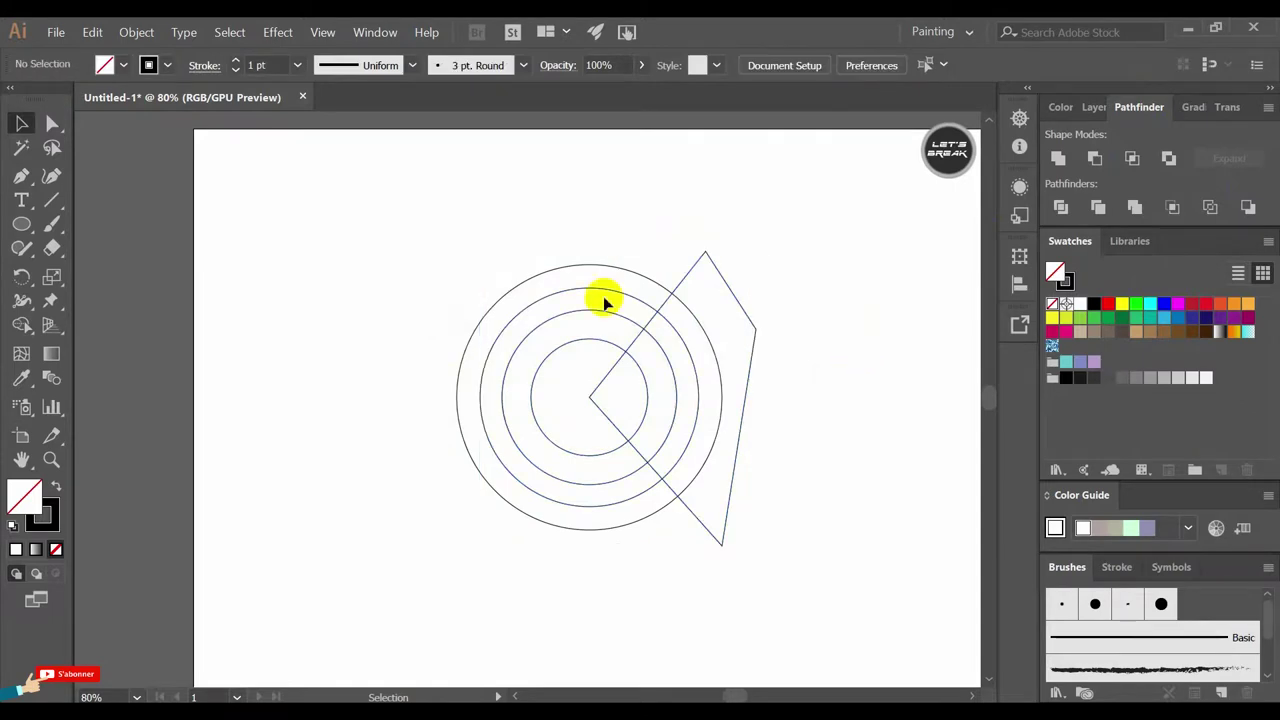
{"action": "left_click", "coordinate": [672, 330]}
{"action": "left_click", "coordinate": [736, 294], "text": "shift"}
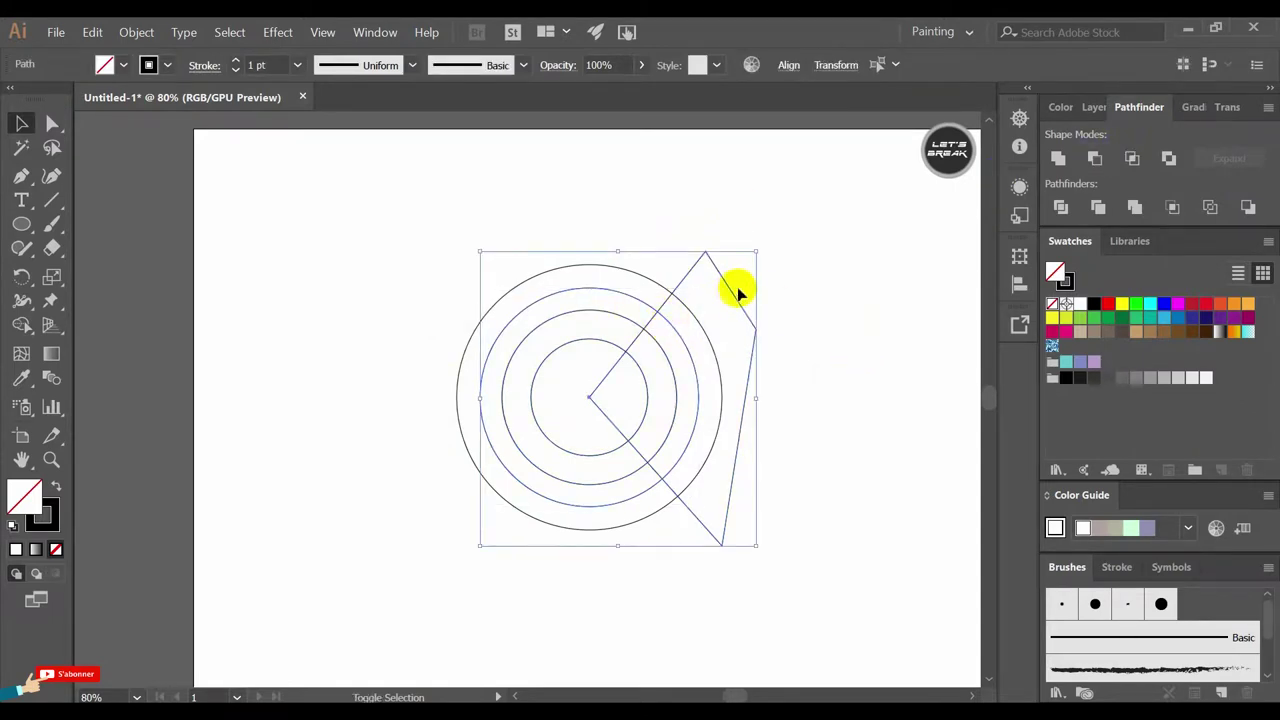
{"action": "left_click", "coordinate": [1095, 158]}
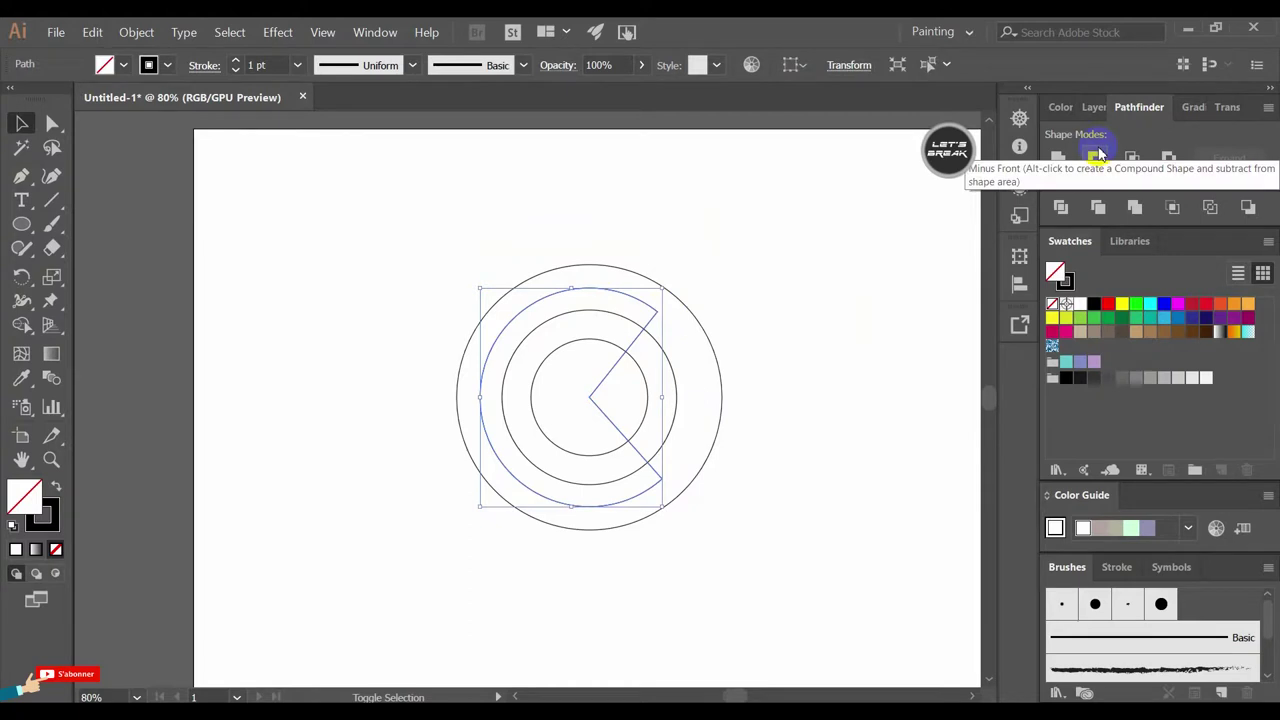
{"action": "left_click", "coordinate": [812, 263]}
{"action": "left_click_drag", "start_coordinate": [54, 252], "coordinate": [104, 272]}
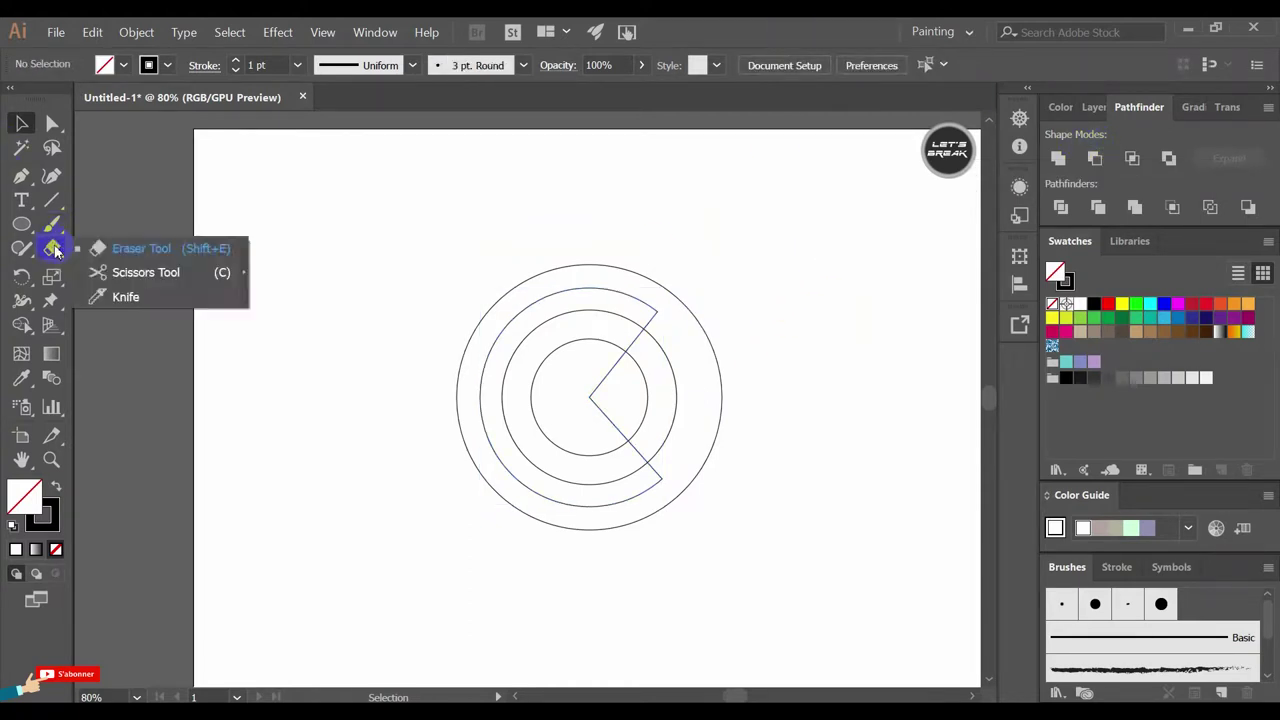
Cut the ring path at the notch's upper and lower corners with Scissors.
{"action": "left_click", "coordinate": [656, 312]}
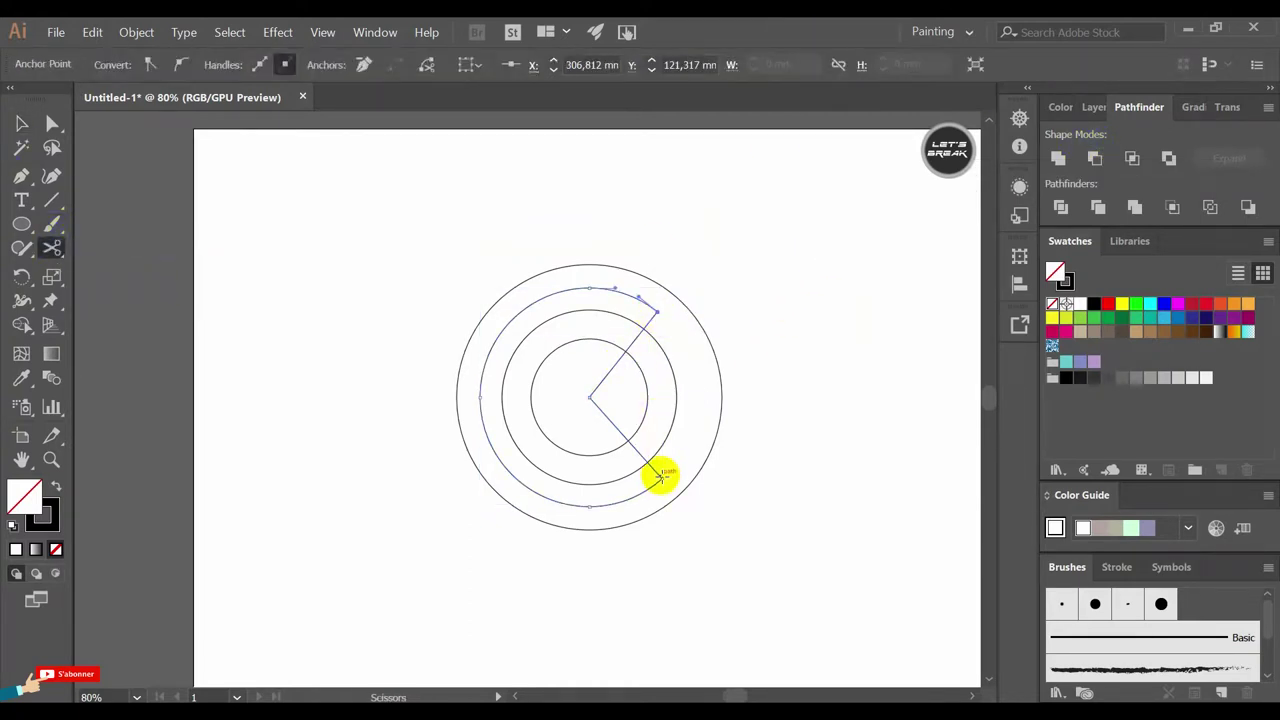
{"action": "left_click", "coordinate": [668, 410]}
{"action": "left_click", "coordinate": [662, 478]}
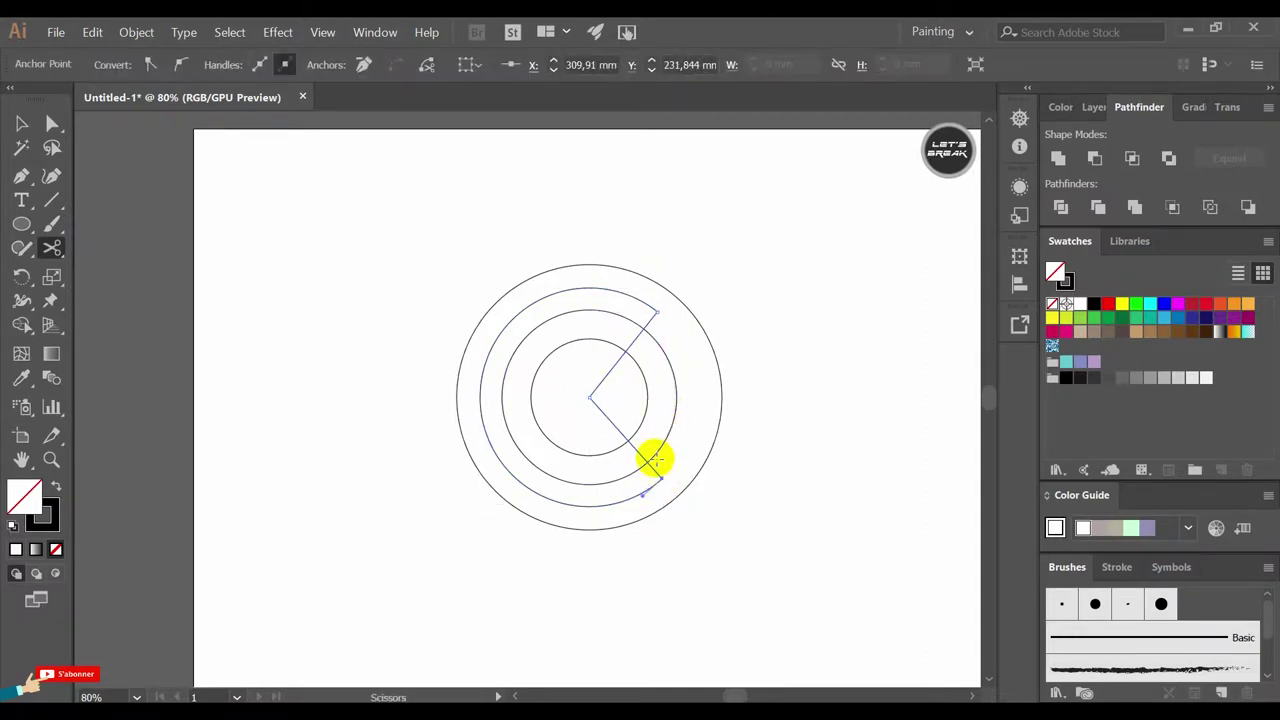
{"action": "left_click", "coordinate": [646, 457]}
{"action": "left_click", "coordinate": [813, 392]}
Delete the cut diagonal segment and join the open ring ends with Ctrl+J.
{"action": "left_click", "coordinate": [21, 123]}
{"action": "left_click", "coordinate": [629, 347]}
{"action": "key", "text": "Delete"}
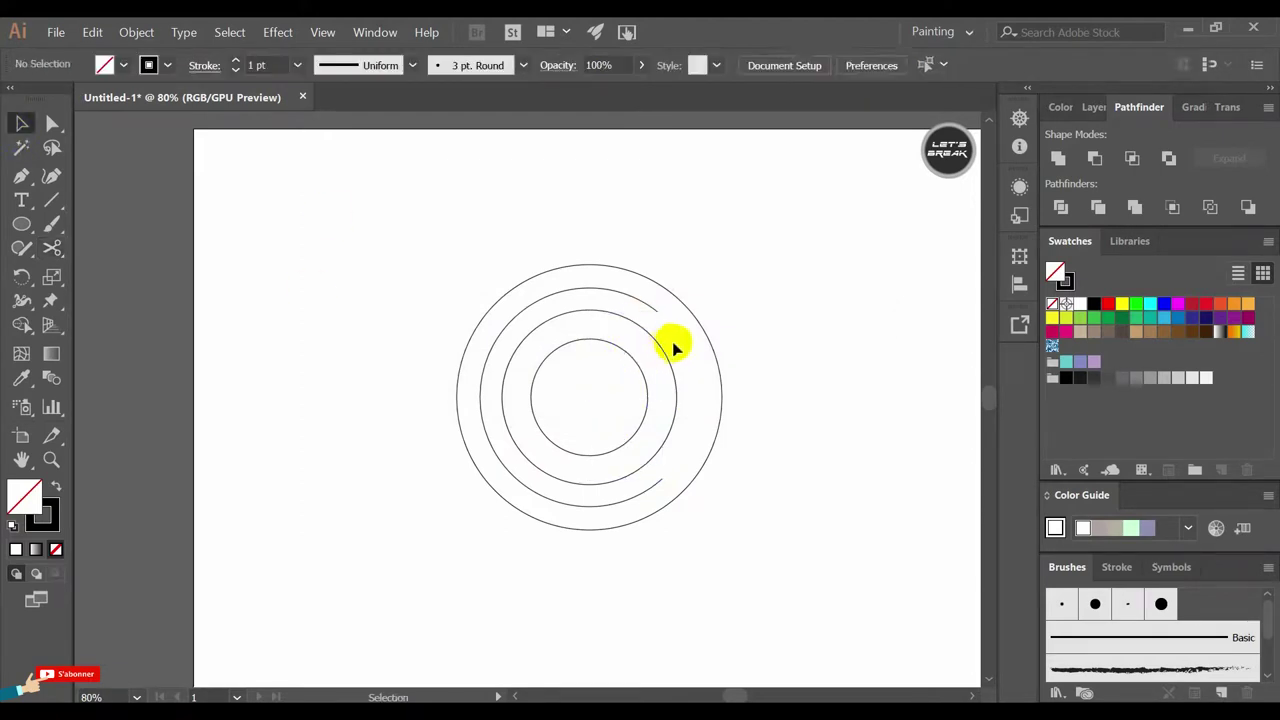
{"action": "left_click_drag", "start_coordinate": [737, 253], "coordinate": [487, 572]}
{"action": "key", "text": "ctrl+j"}
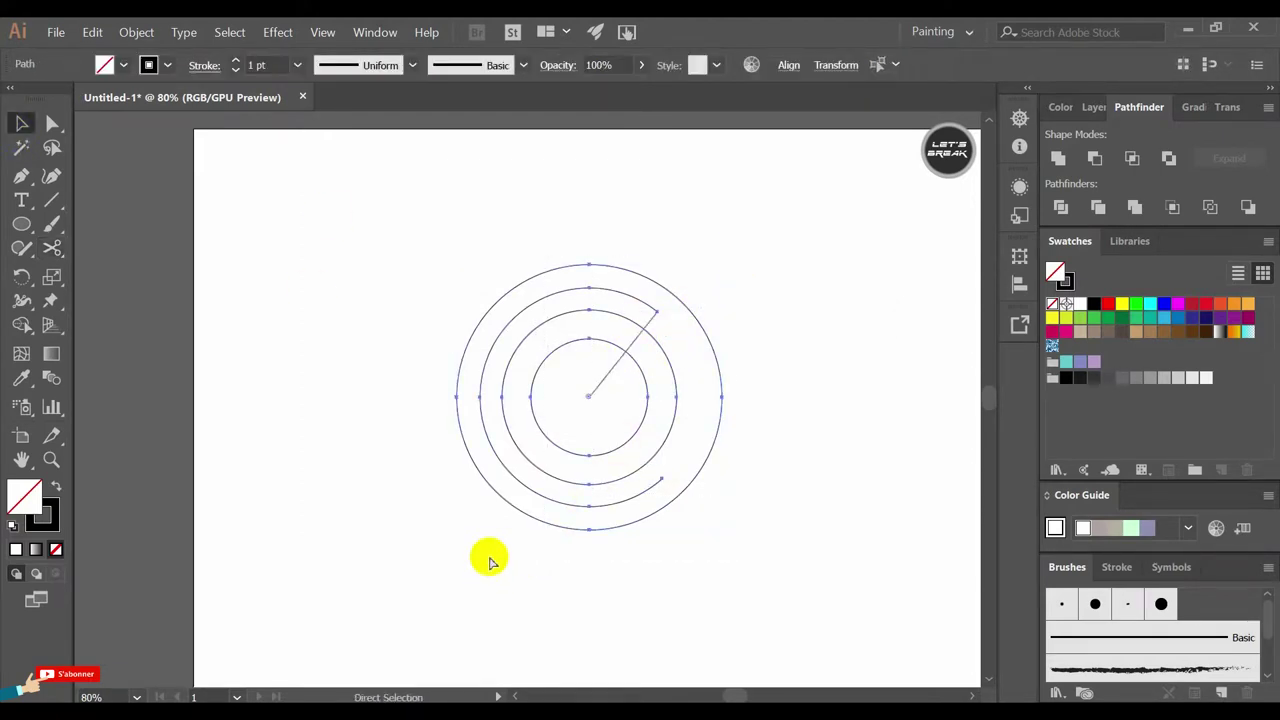
{"action": "key", "text": "ctrl+j"}
Cut the paths along the upper and lower diagonals with Scissors.
{"action": "left_click", "coordinate": [52, 248]}
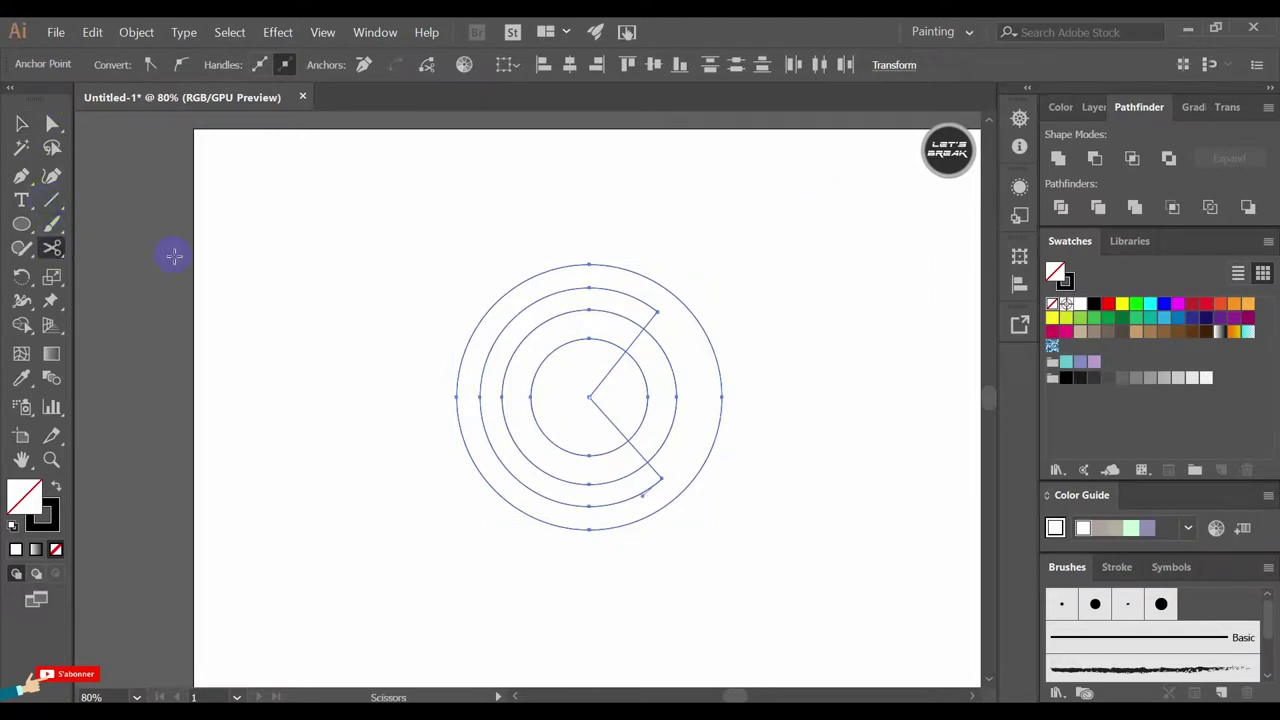
{"action": "left_click", "coordinate": [644, 330]}
{"action": "left_click", "coordinate": [626, 445]}
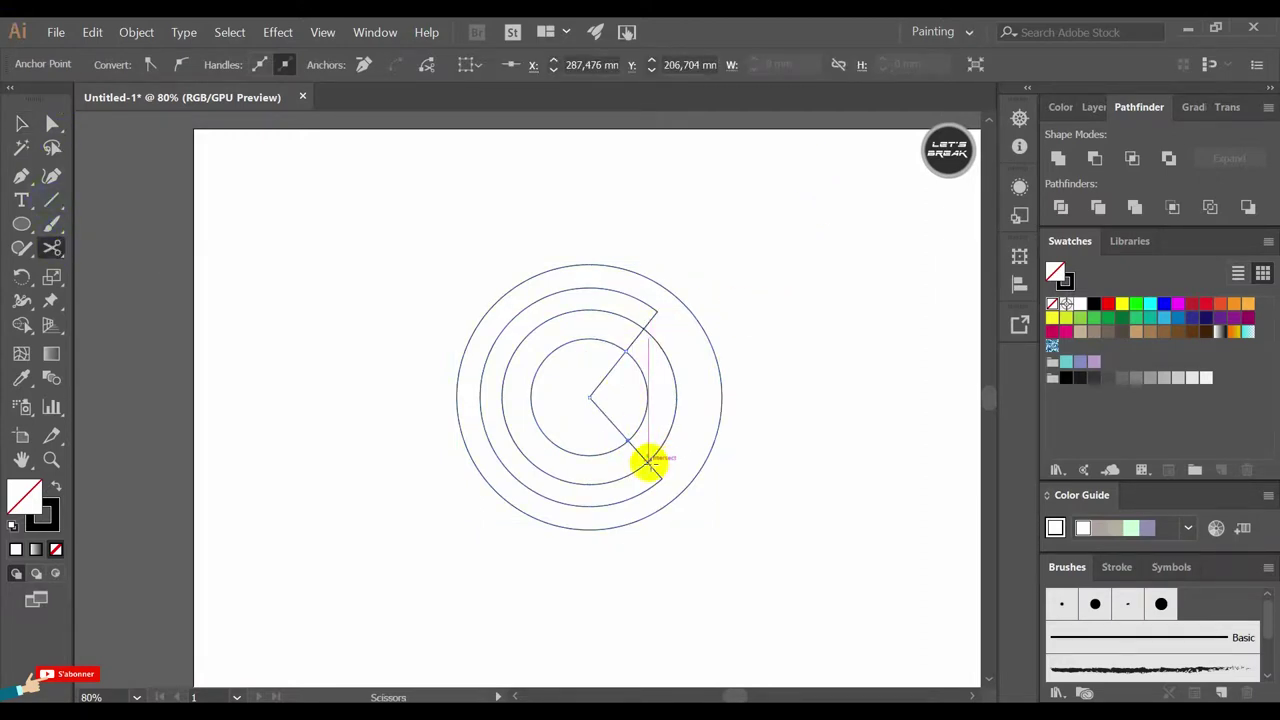
{"action": "left_click", "coordinate": [648, 461]}
{"action": "left_click", "coordinate": [653, 311]}
{"action": "left_click", "coordinate": [820, 394]}
Select and inspect the inner C path and the innermost circle.
{"action": "left_click", "coordinate": [25, 122]}
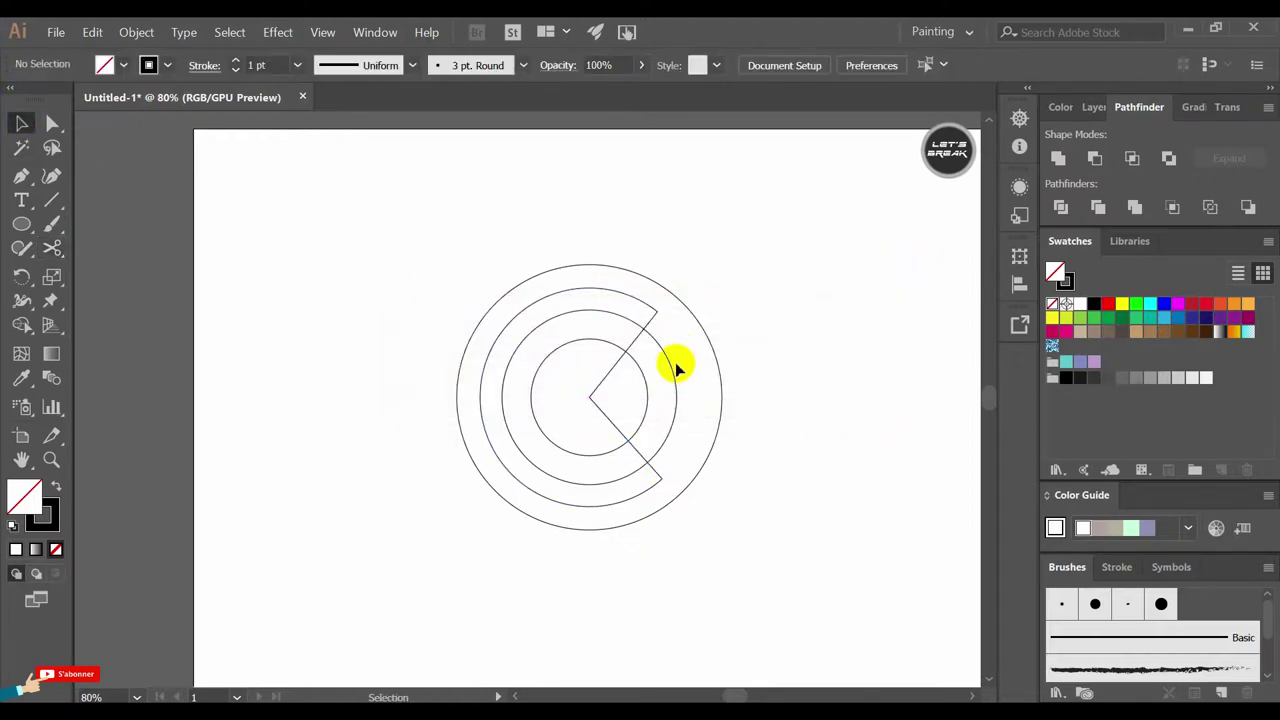
{"action": "left_click", "coordinate": [629, 395]}
{"action": "left_click", "coordinate": [866, 375]}
{"action": "left_click", "coordinate": [643, 371]}
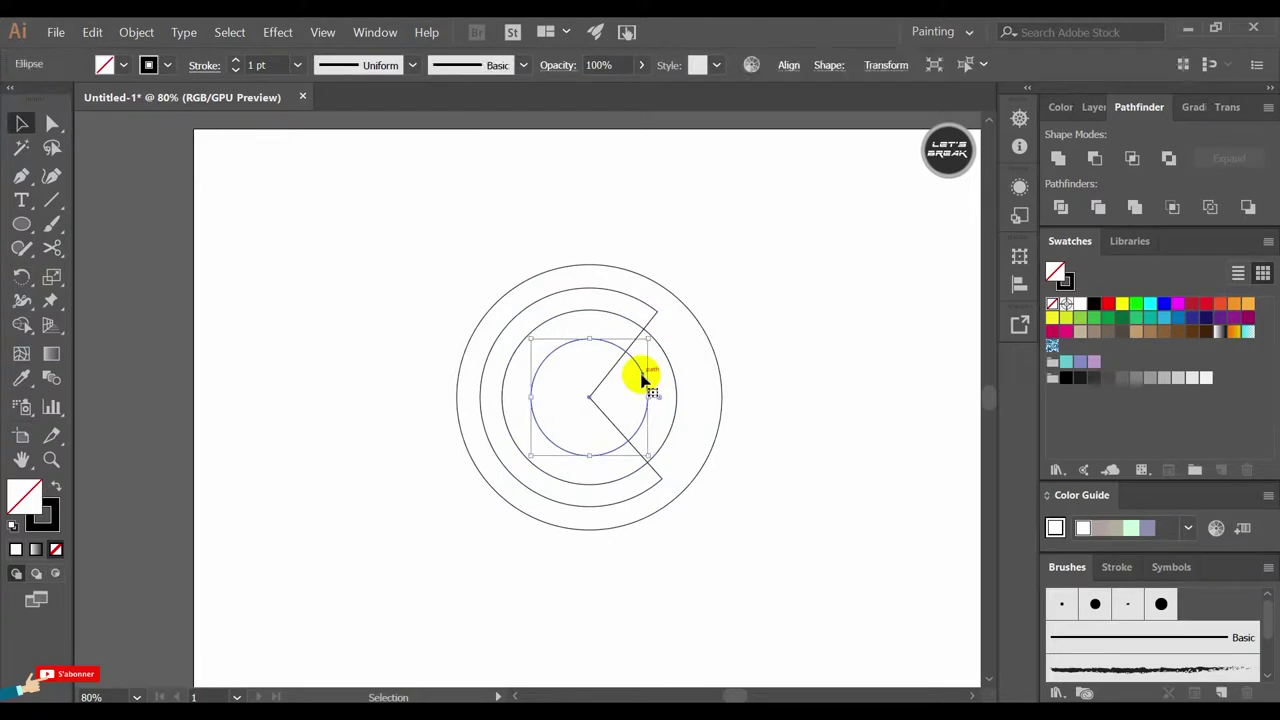
{"action": "left_click", "coordinate": [834, 286]}
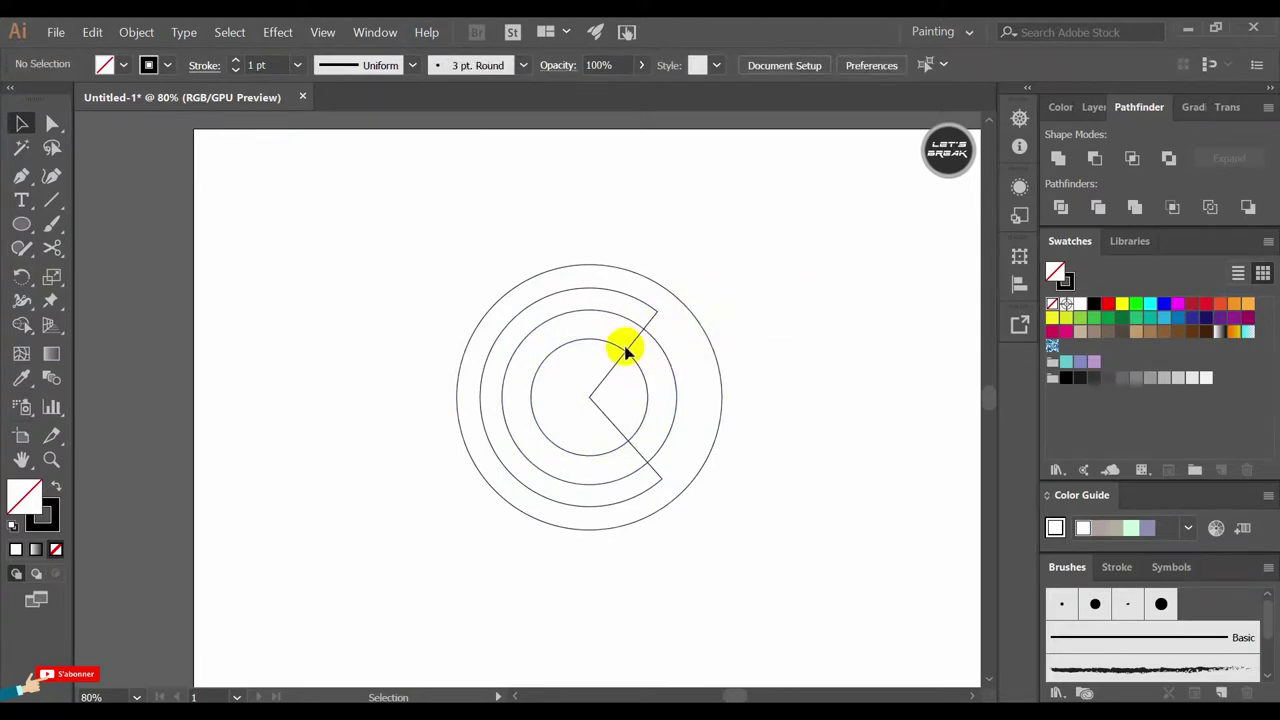
Select all circle paths and attempt another Scissors cut near a path end.
{"action": "left_click_drag", "start_coordinate": [757, 249], "coordinate": [446, 542]}
{"action": "left_click", "coordinate": [52, 248]}
{"action": "left_click", "coordinate": [660, 318]}
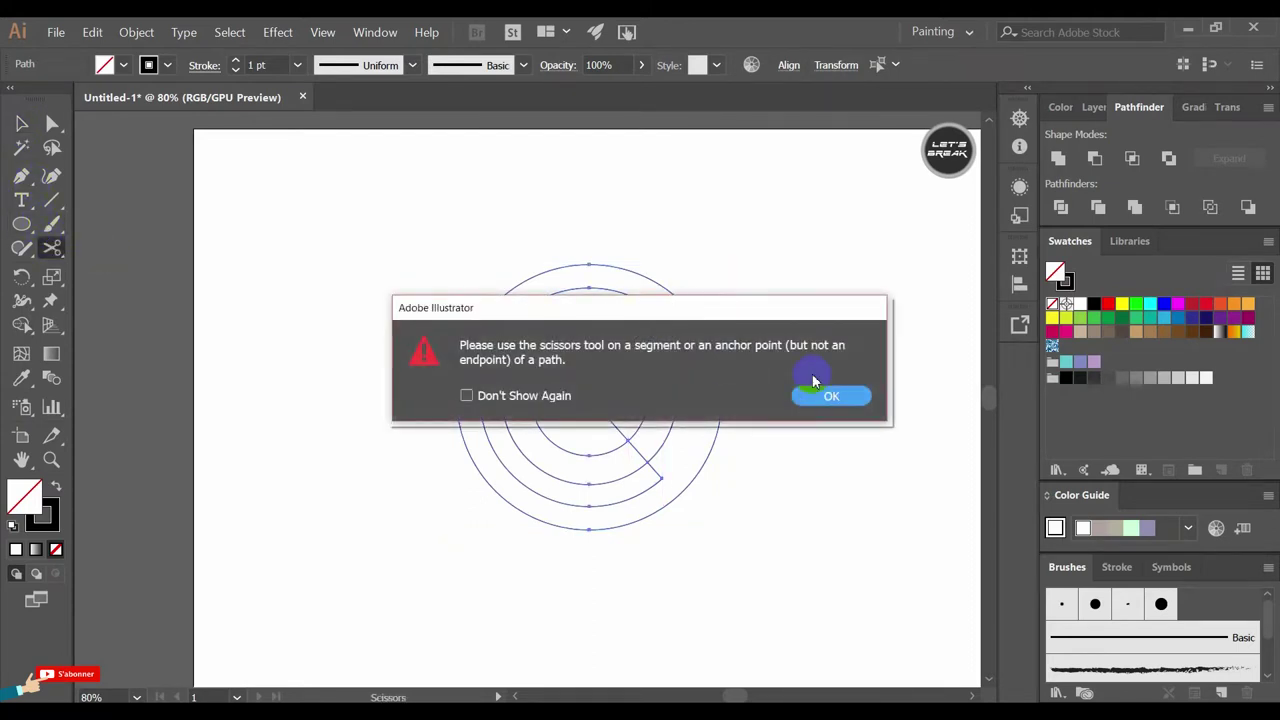
{"action": "left_click", "coordinate": [815, 398]}
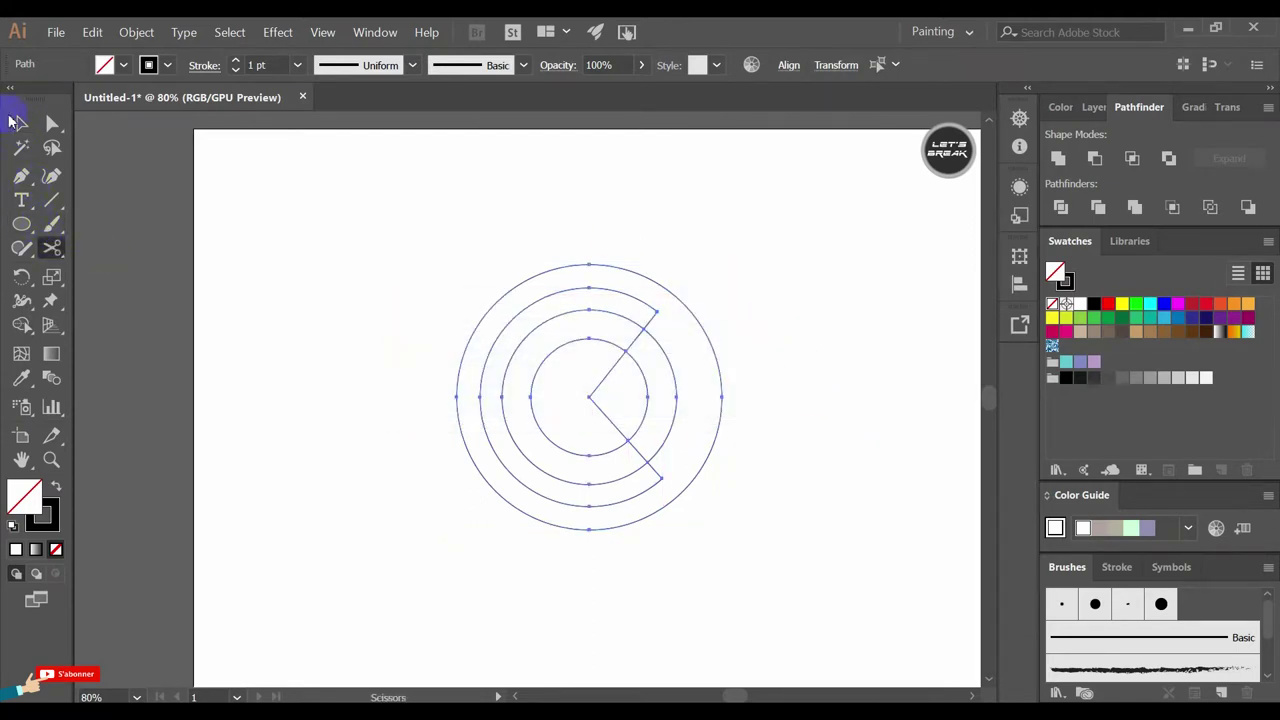
{"action": "left_click", "coordinate": [21, 122]}
{"action": "left_click", "coordinate": [271, 429]}
Delete the small leftover segment and the upper and lower diagonal pieces in isolation mode.
{"action": "double_click", "coordinate": [630, 350]}
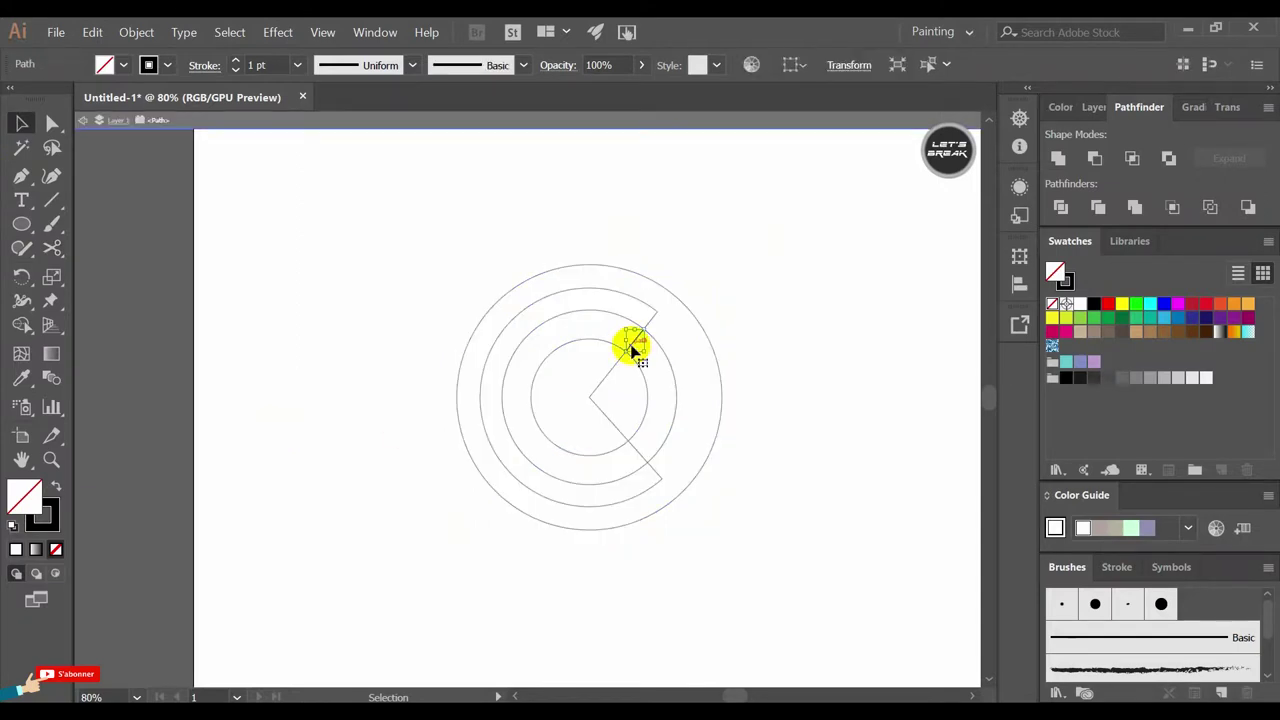
{"action": "key", "text": "Delete"}
{"action": "key", "text": "Escape"}
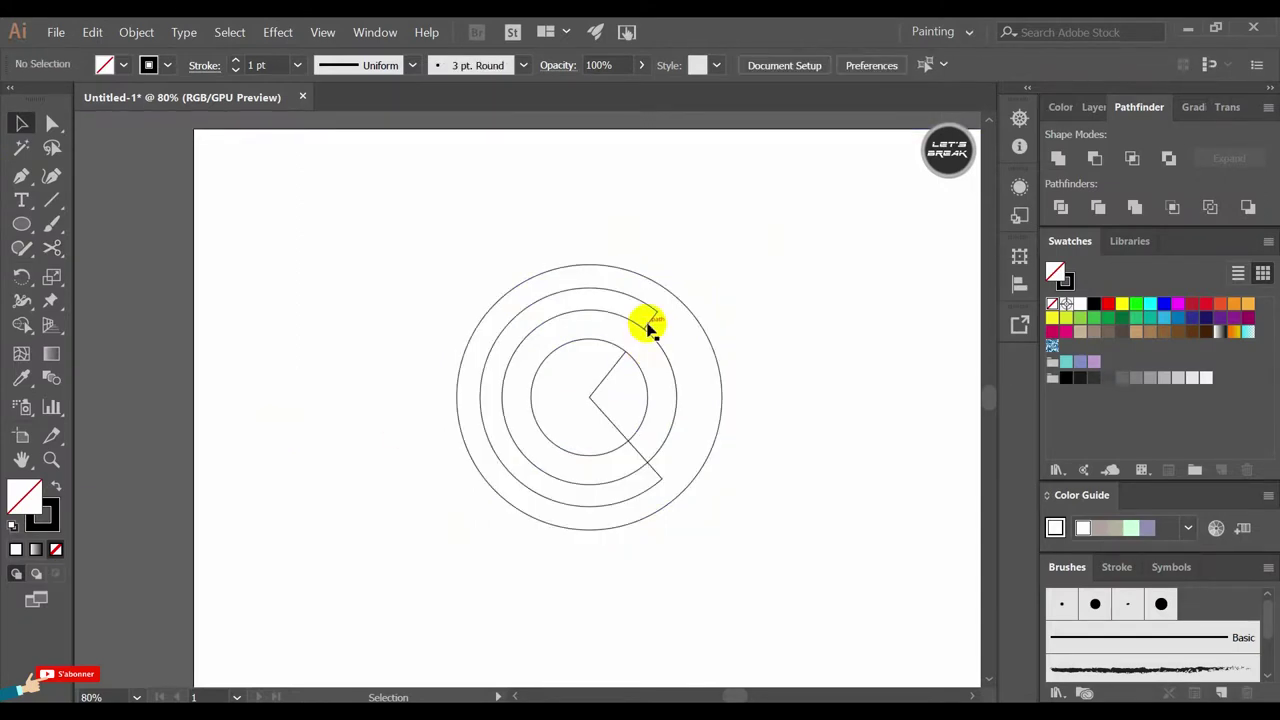
{"action": "double_click", "coordinate": [606, 381]}
{"action": "key", "text": "Delete"}
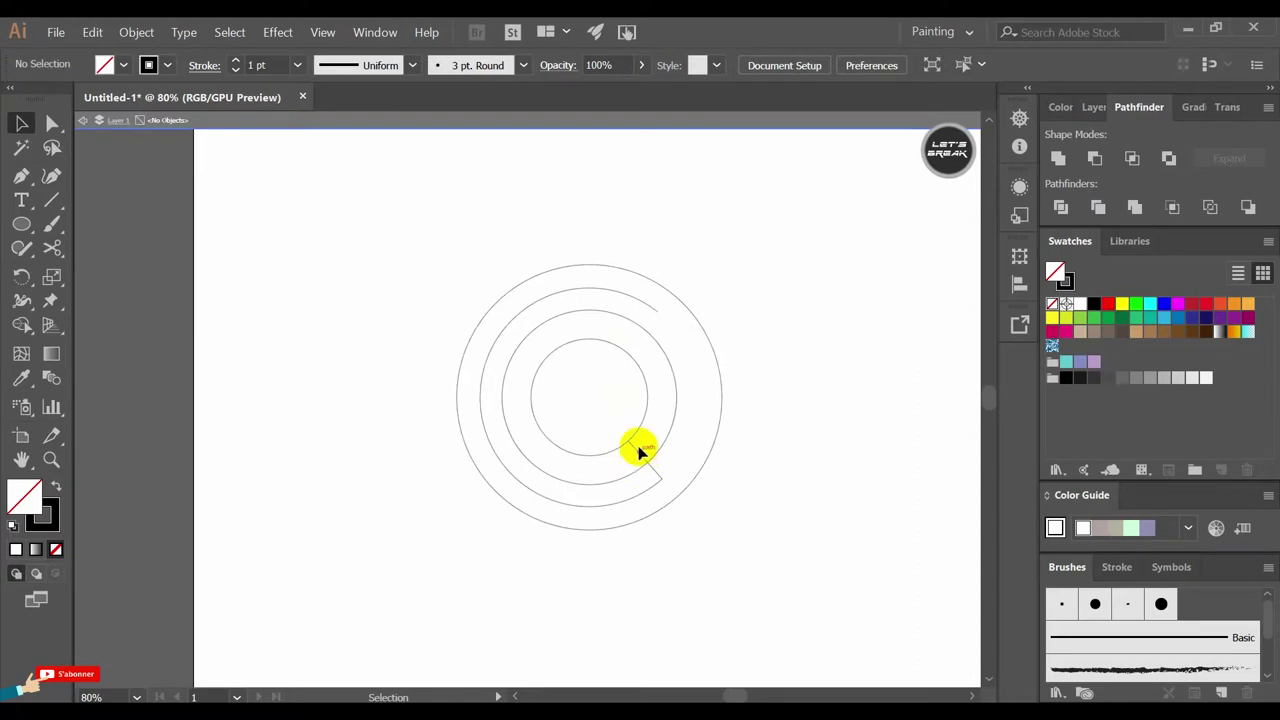
{"action": "key", "text": "Escape"}
{"action": "double_click", "coordinate": [655, 478]}
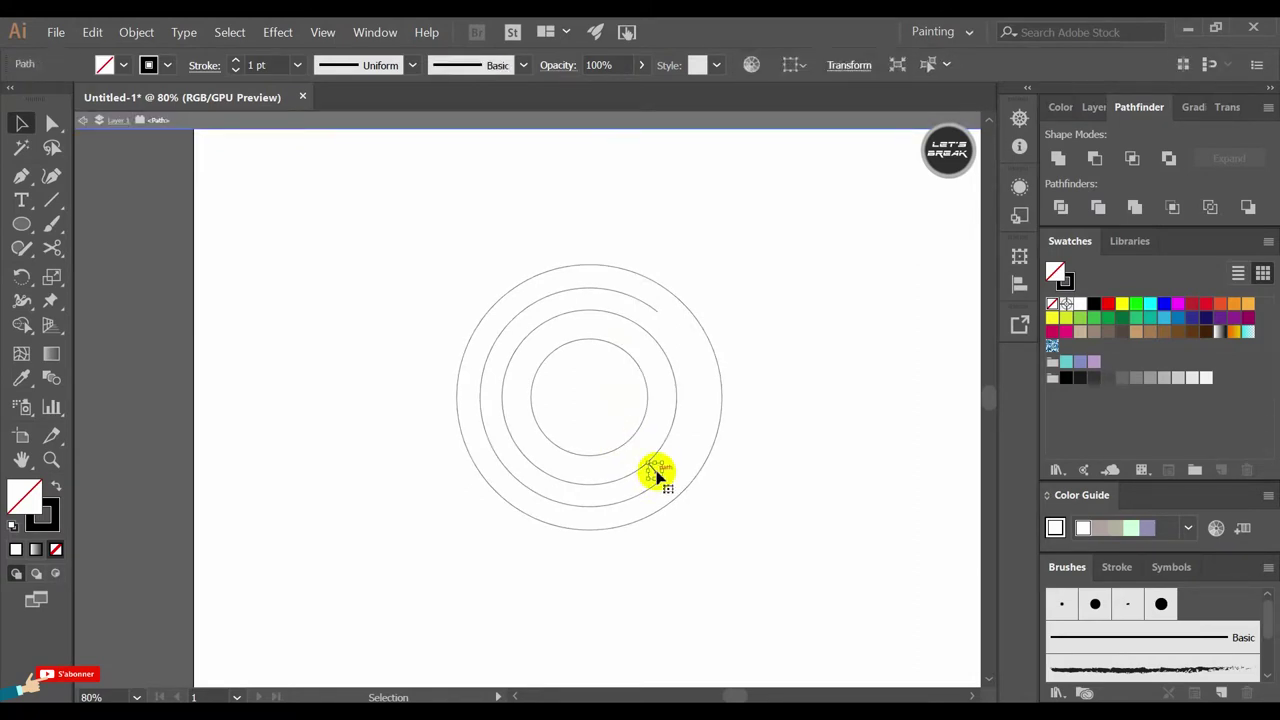
{"action": "key", "text": "Delete"}
{"action": "key", "text": "Escape"}
Cut the inner circle at its upper and lower right and delete its right-hand arc.
{"action": "left_click_drag", "start_coordinate": [757, 257], "coordinate": [515, 555]}
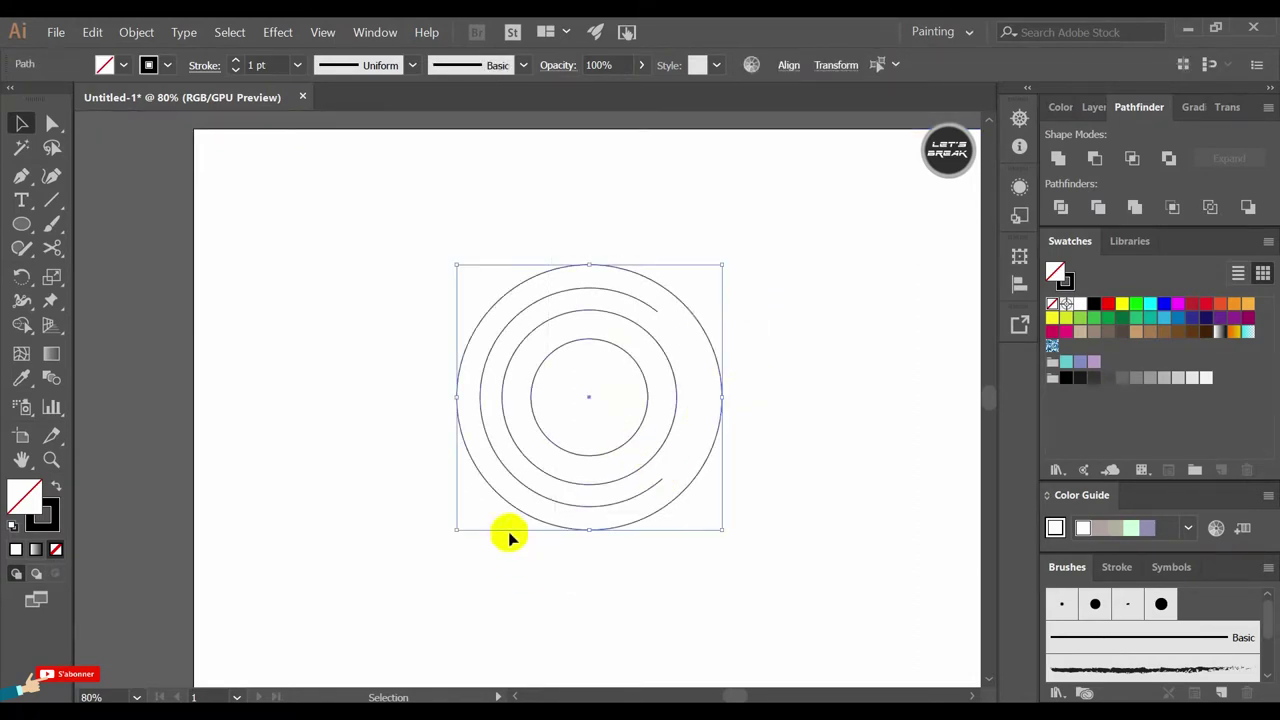
{"action": "left_click", "coordinate": [47, 251]}
{"action": "left_click", "coordinate": [645, 330]}
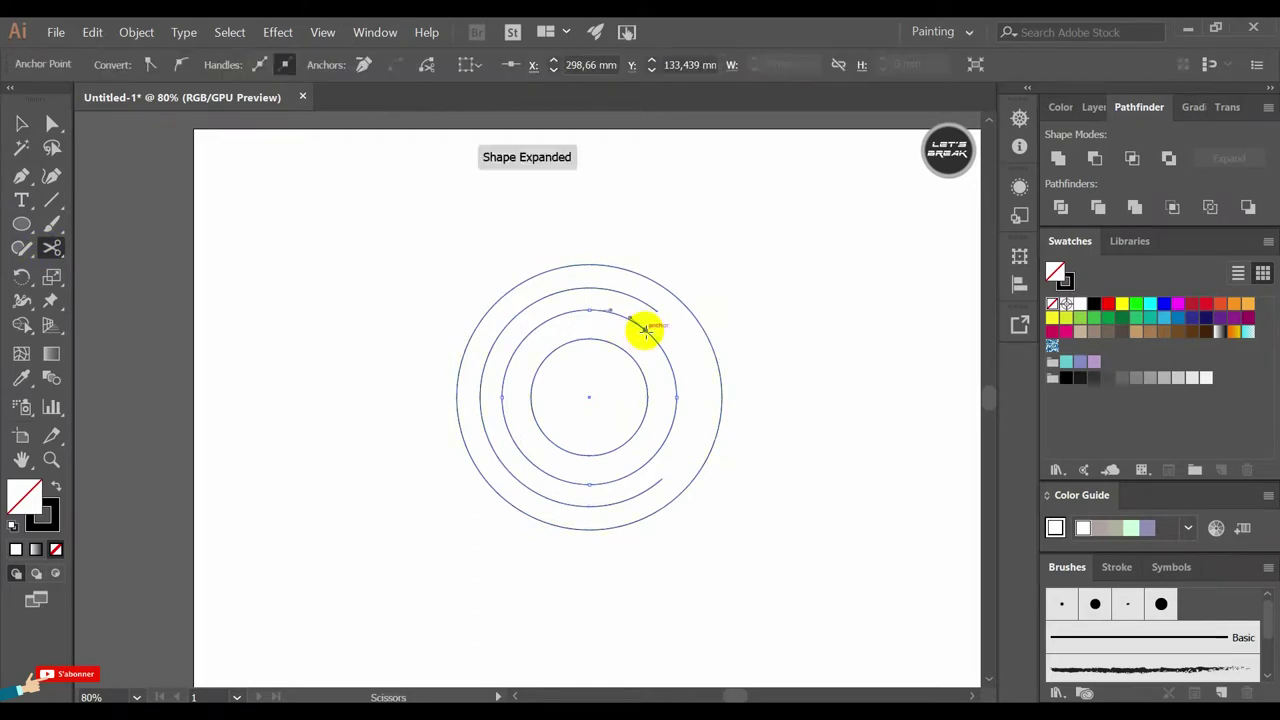
{"action": "left_click", "coordinate": [622, 350]}
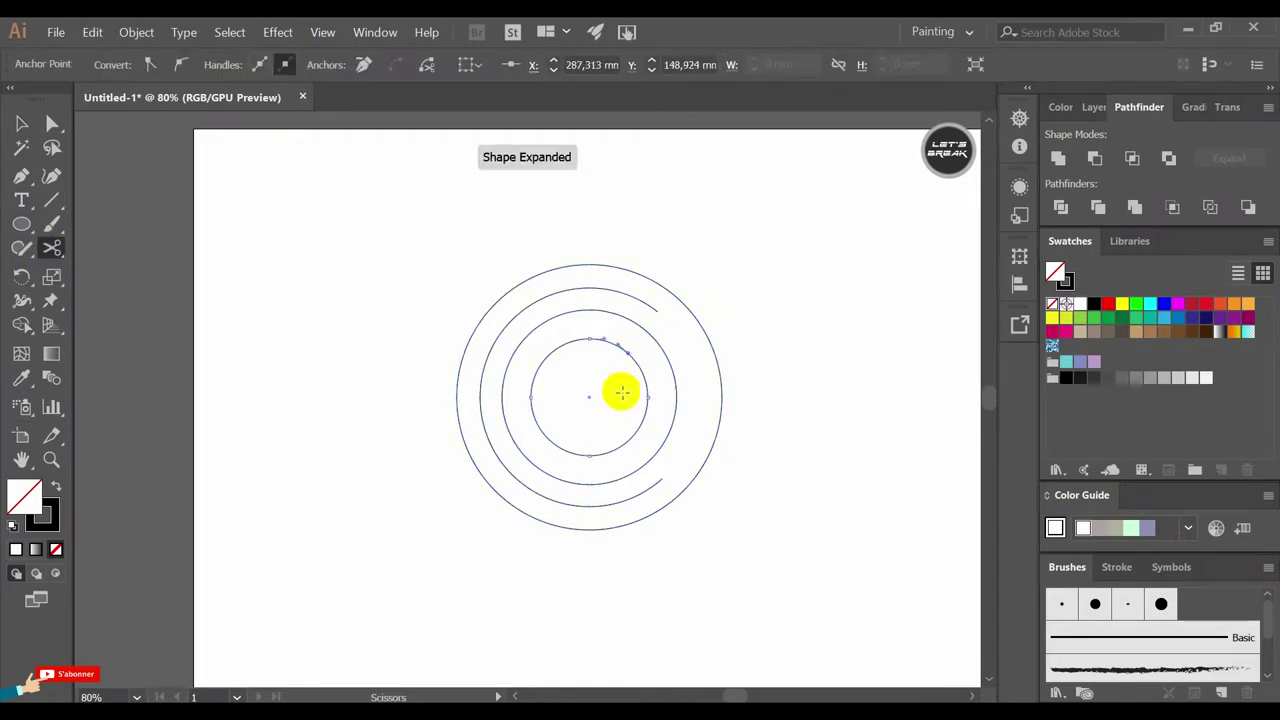
{"action": "left_click", "coordinate": [622, 446]}
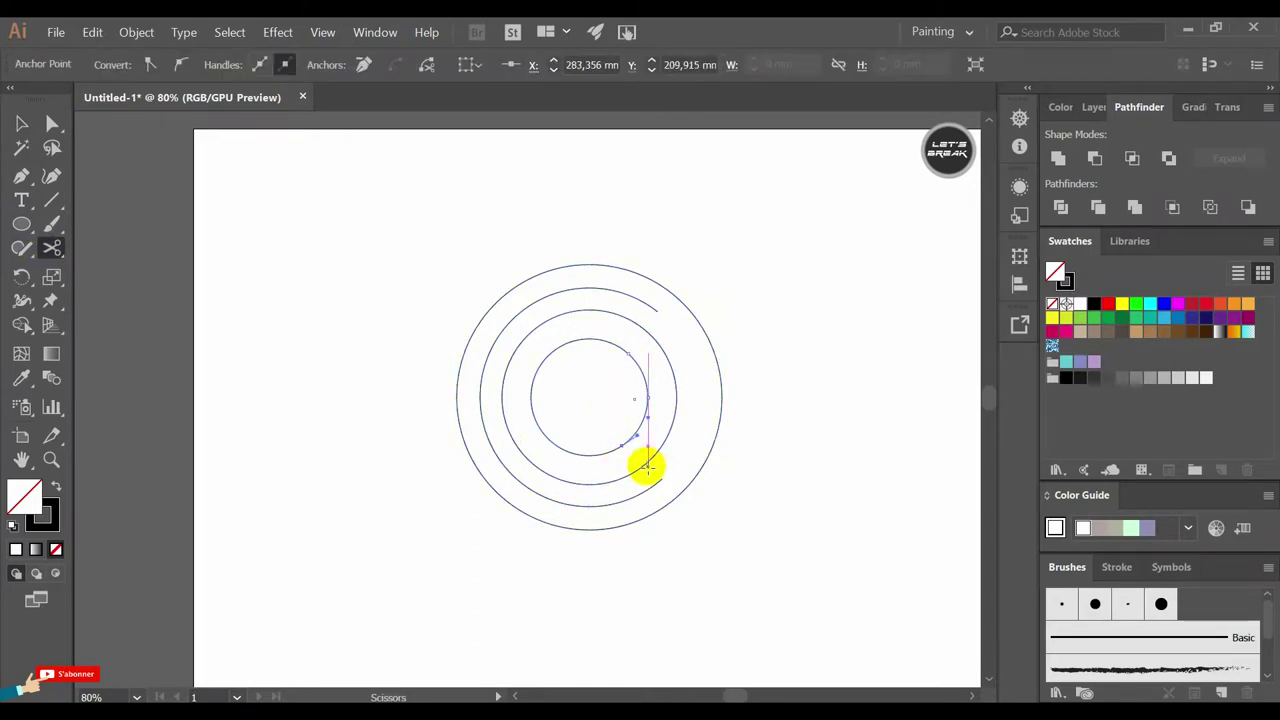
{"action": "left_click", "coordinate": [24, 122]}
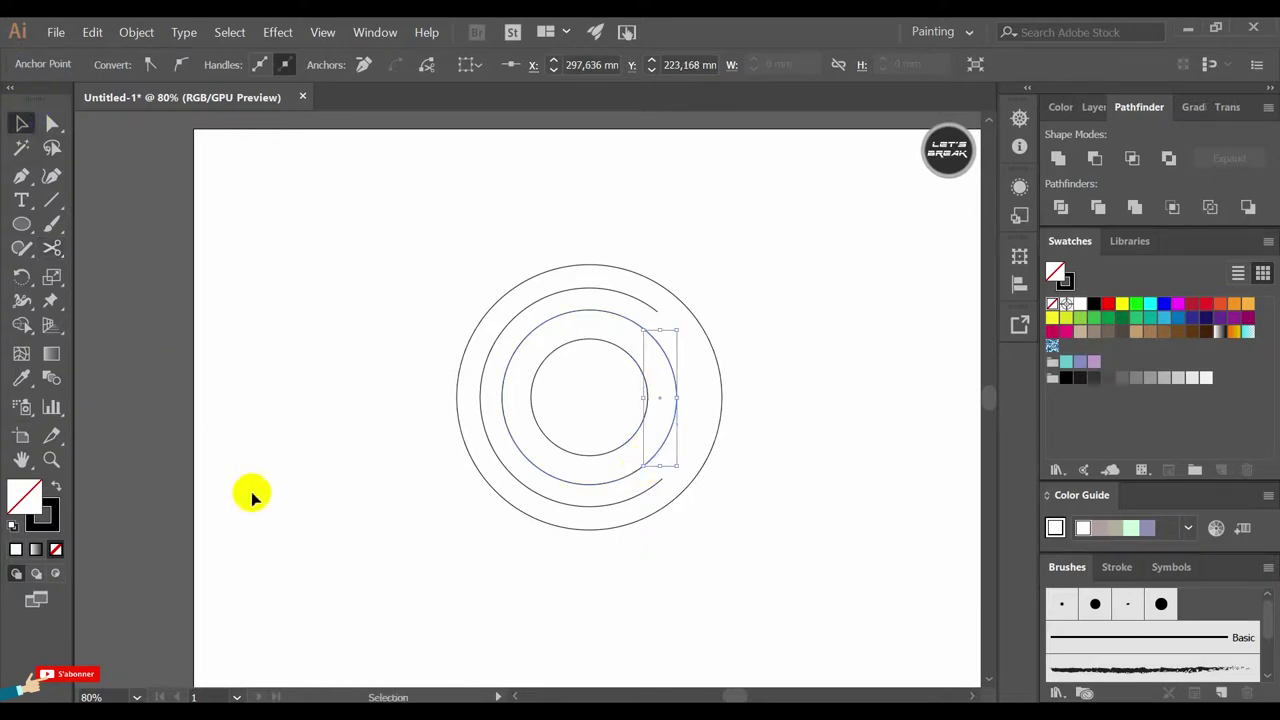
{"action": "left_click", "coordinate": [251, 497]}
{"action": "left_click", "coordinate": [645, 400]}
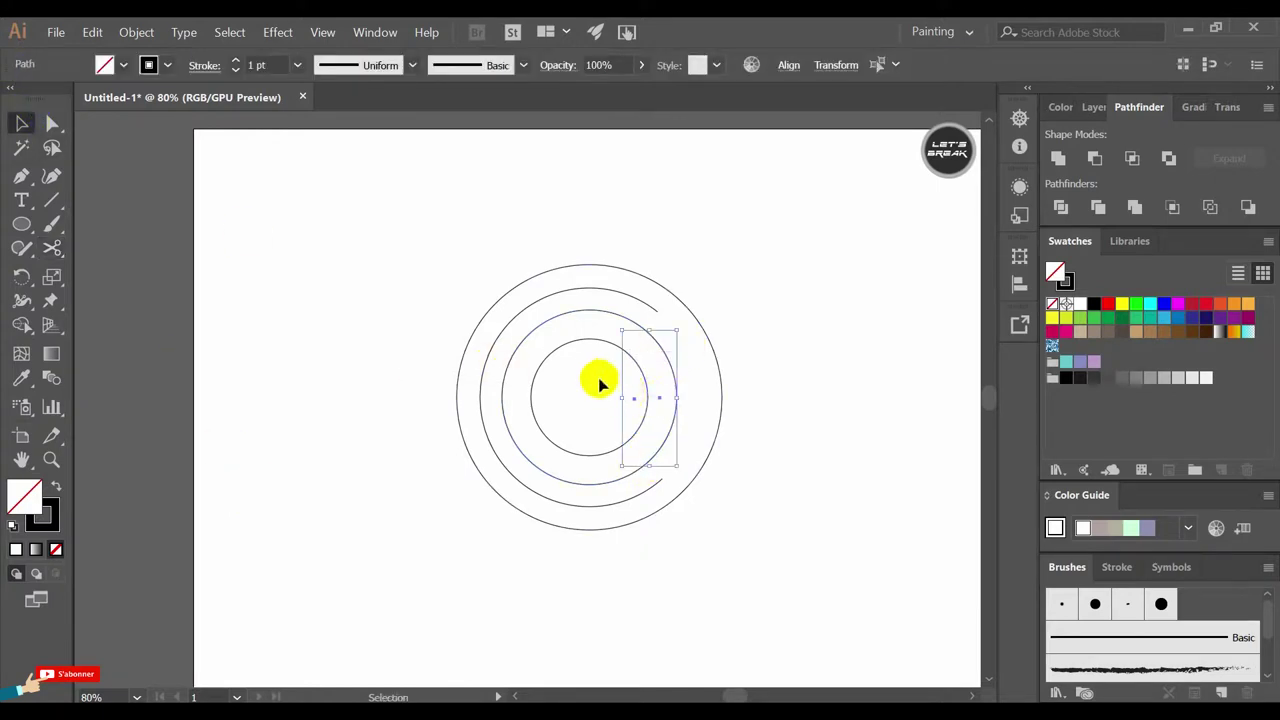
{"action": "key", "text": "Delete"}
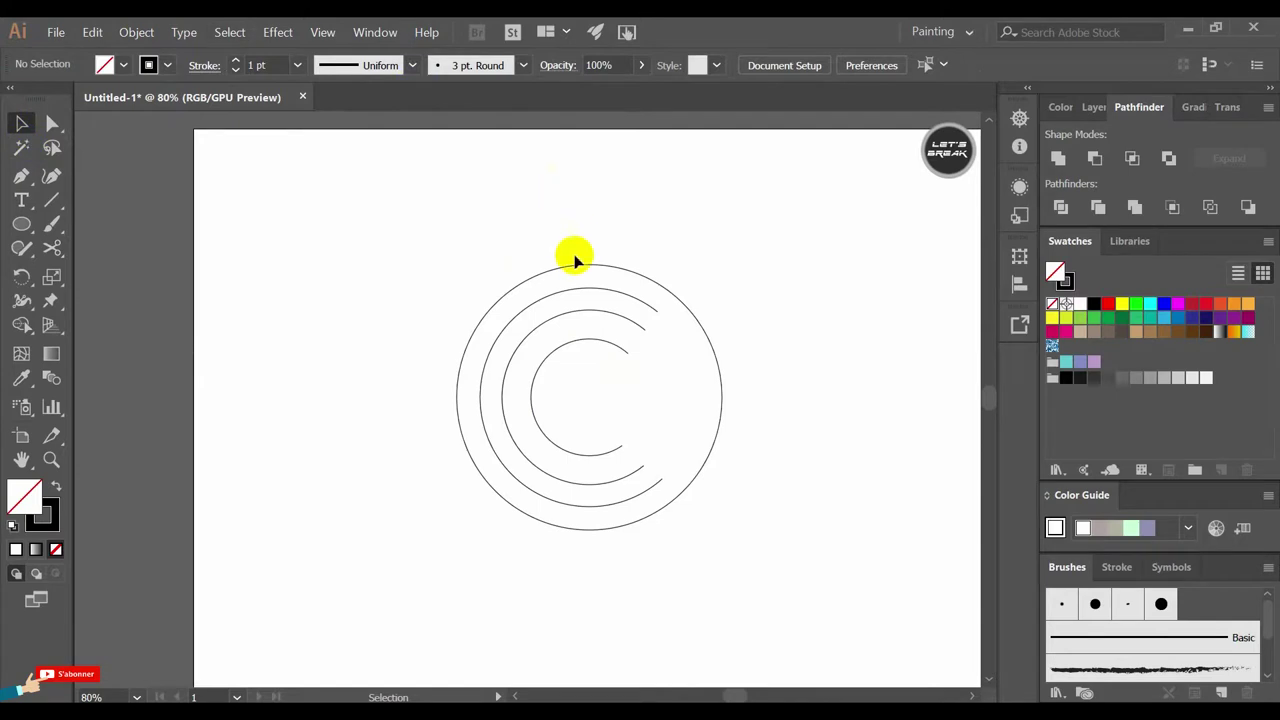
Set arc stroke weights: outer 18 pt, middle 12 pt, inner 6 pt.
{"action": "left_click", "coordinate": [614, 297]}
{"action": "left_click", "coordinate": [235, 61]}
{"action": "left_click", "coordinate": [235, 61]}
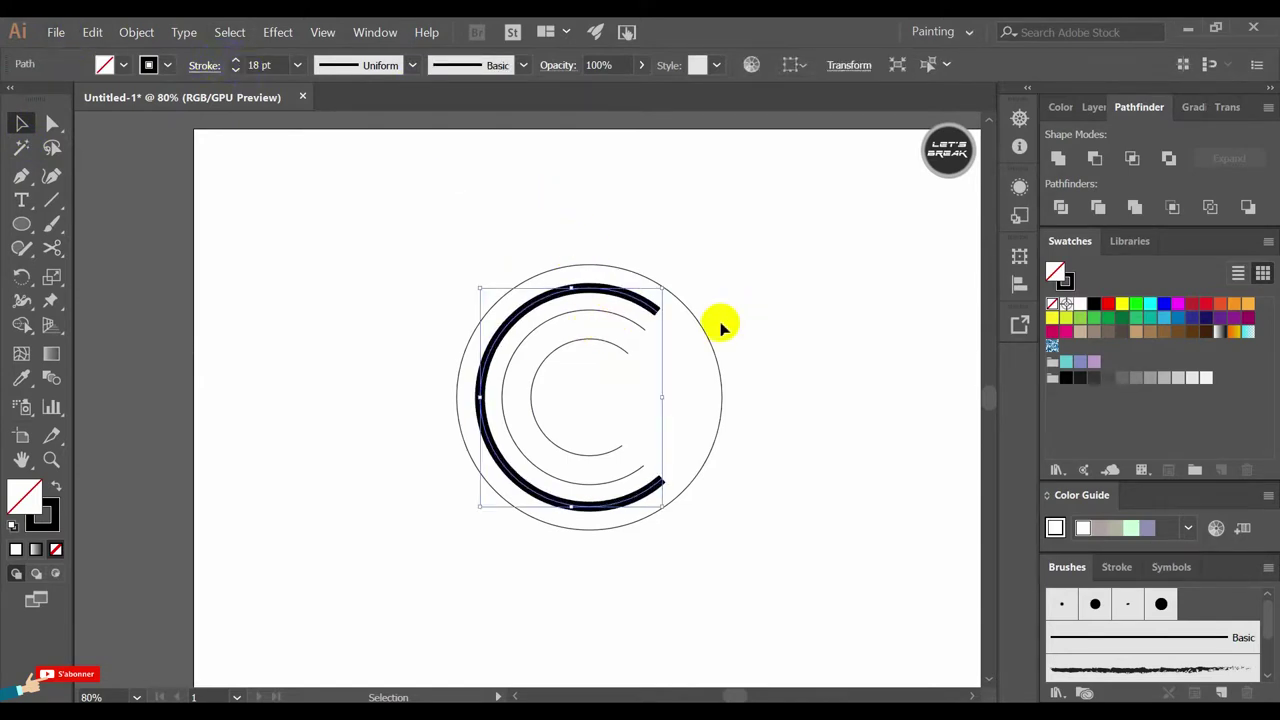
{"action": "left_click", "coordinate": [663, 354]}
{"action": "left_click", "coordinate": [586, 311]}
{"action": "left_click", "coordinate": [237, 61]}
{"action": "left_click", "coordinate": [580, 341]}
{"action": "left_click_drag", "start_coordinate": [635, 288], "coordinate": [625, 320]}
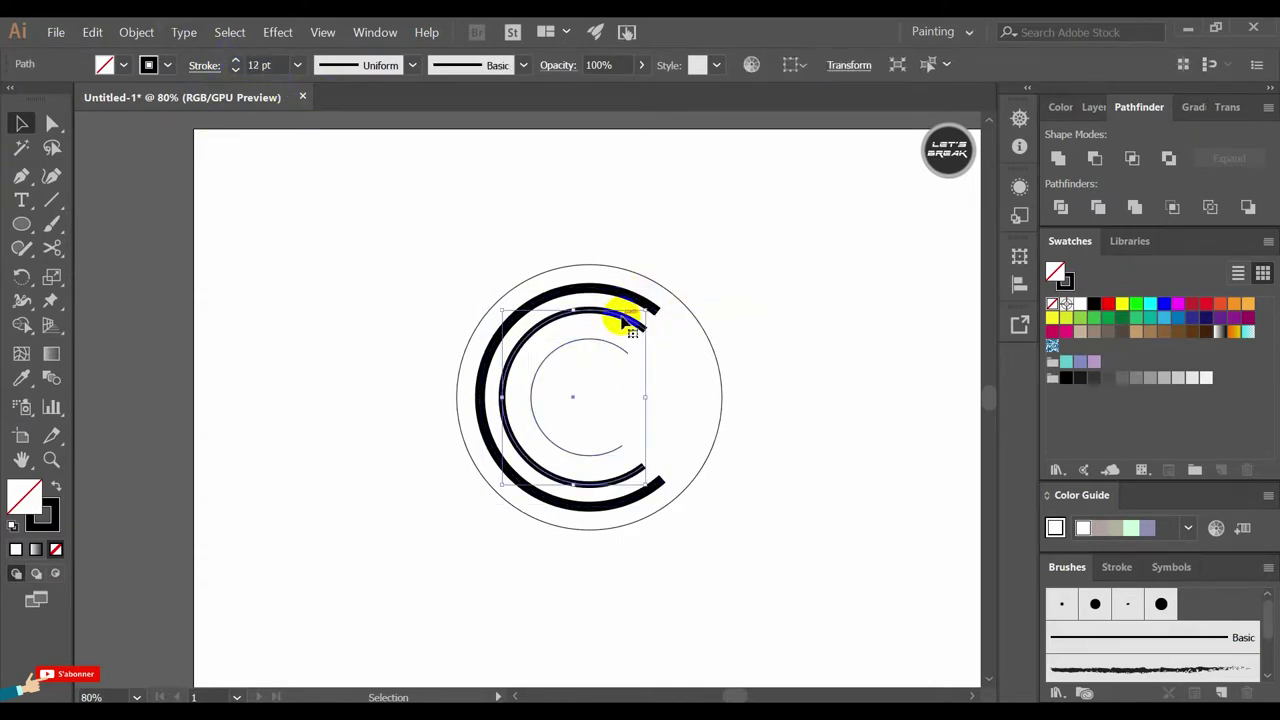
{"action": "left_click", "coordinate": [606, 339]}
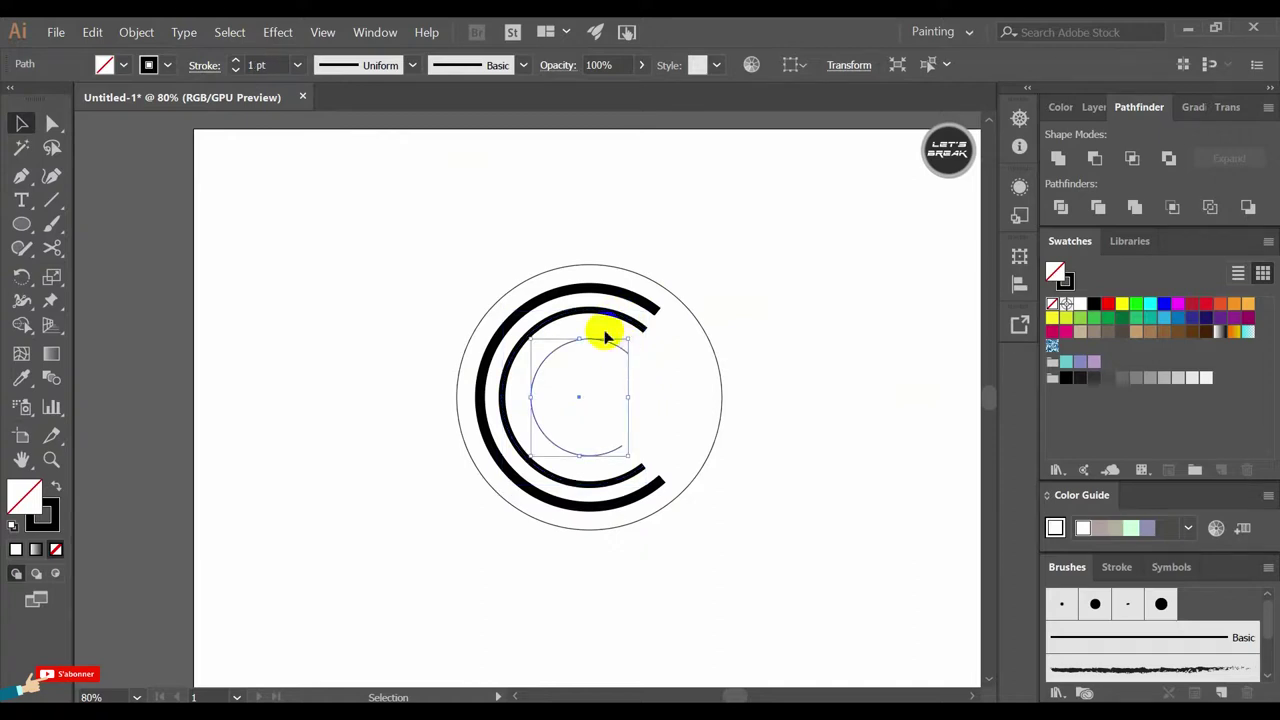
{"action": "left_click", "coordinate": [235, 62]}
{"action": "left_click", "coordinate": [235, 62]}
{"action": "left_click", "coordinate": [235, 62]}
{"action": "left_click", "coordinate": [235, 62]}
{"action": "left_click", "coordinate": [235, 62]}
{"action": "left_click", "coordinate": [241, 492]}
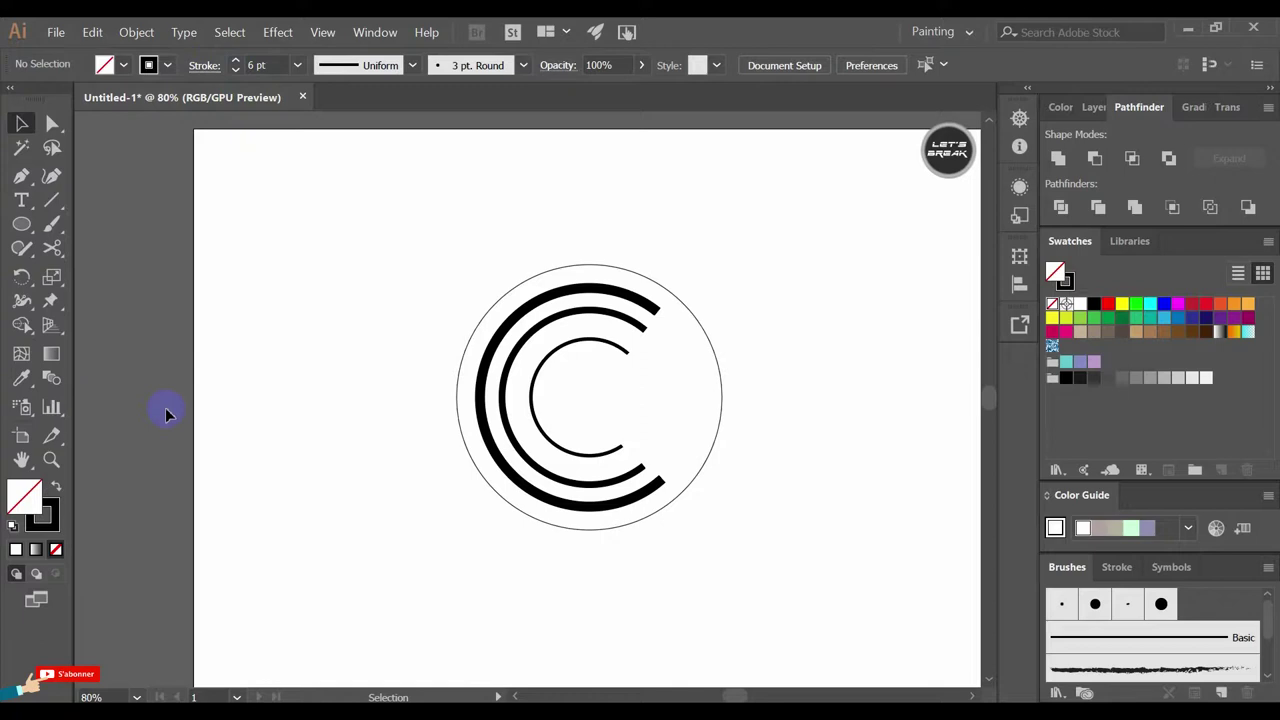
Fill the outer circle dark blue, then switch it to a light blue swatch.
{"action": "left_click", "coordinate": [718, 375]}
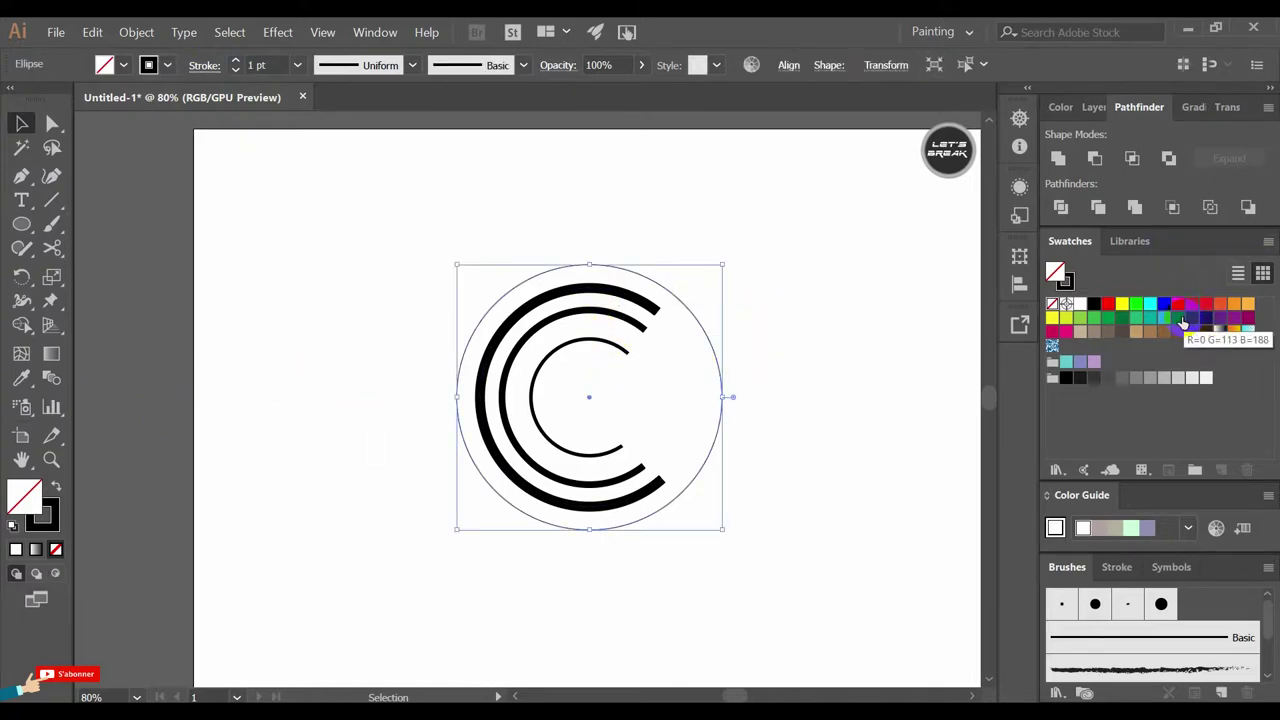
{"action": "left_click", "coordinate": [1192, 318]}
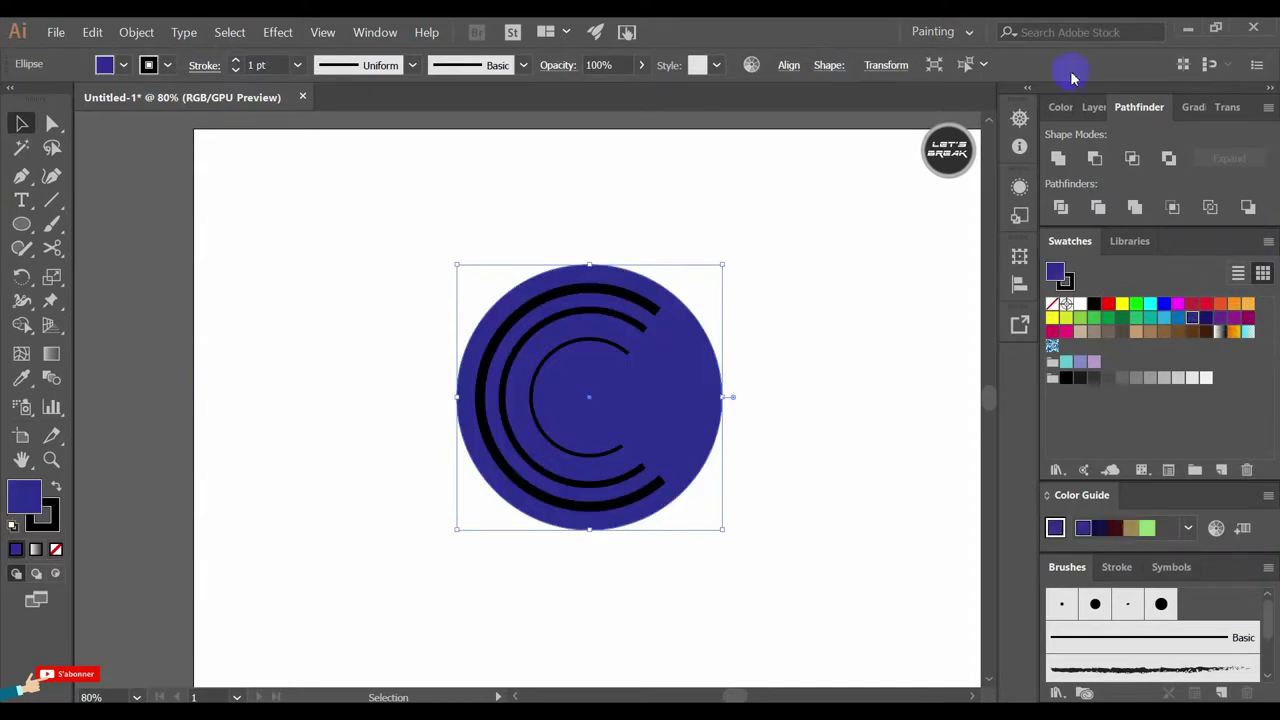
{"action": "left_click", "coordinate": [288, 216]}
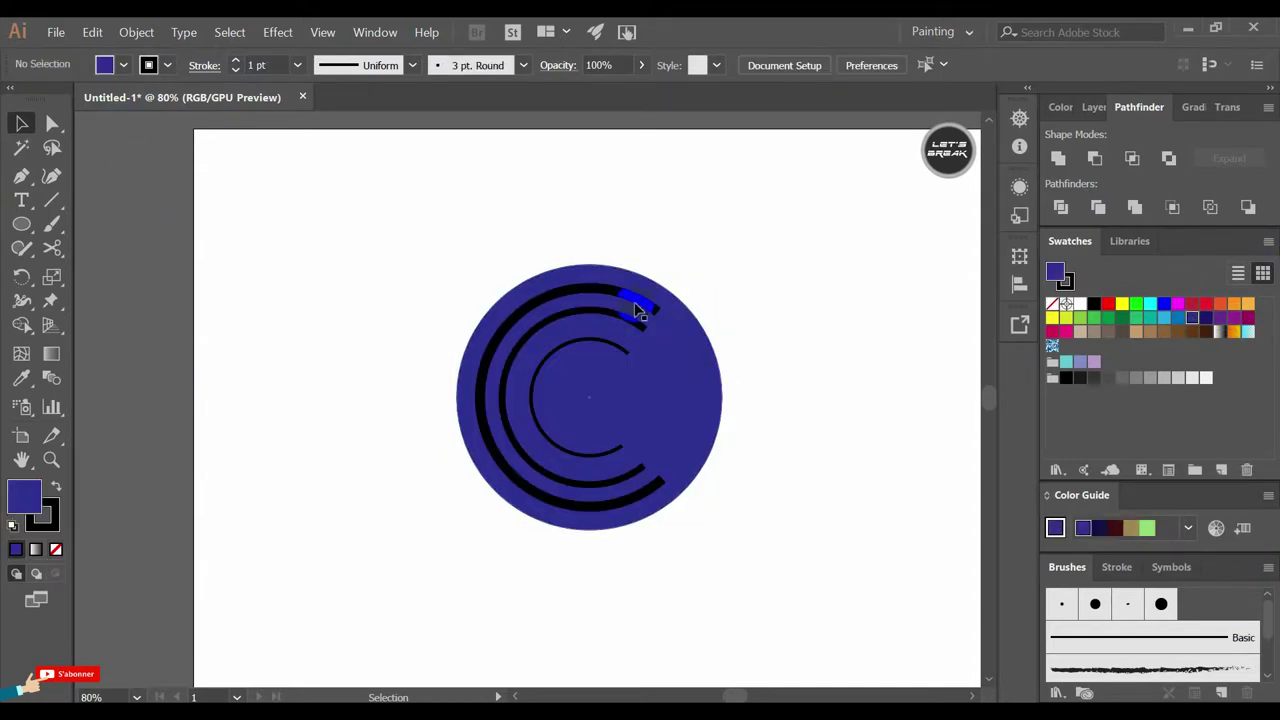
{"action": "left_click", "coordinate": [716, 384]}
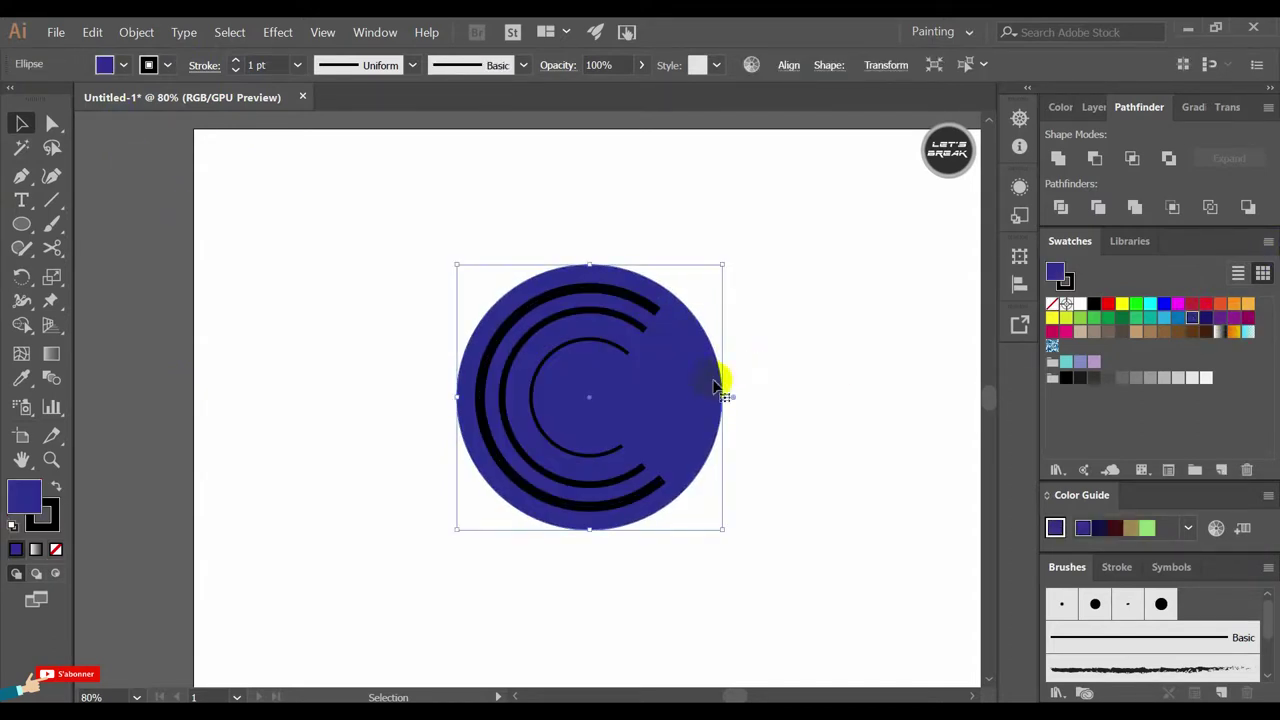
{"action": "left_click", "coordinate": [1163, 319]}
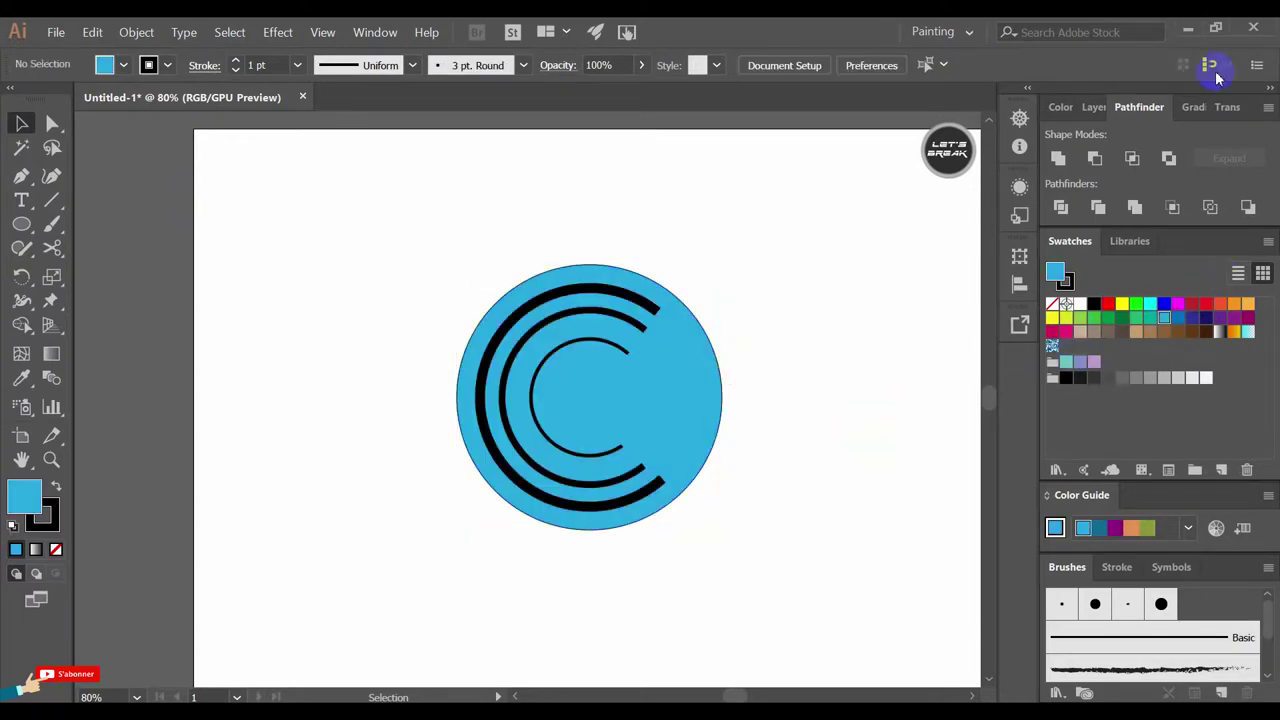
{"action": "left_click", "coordinate": [902, 372]}
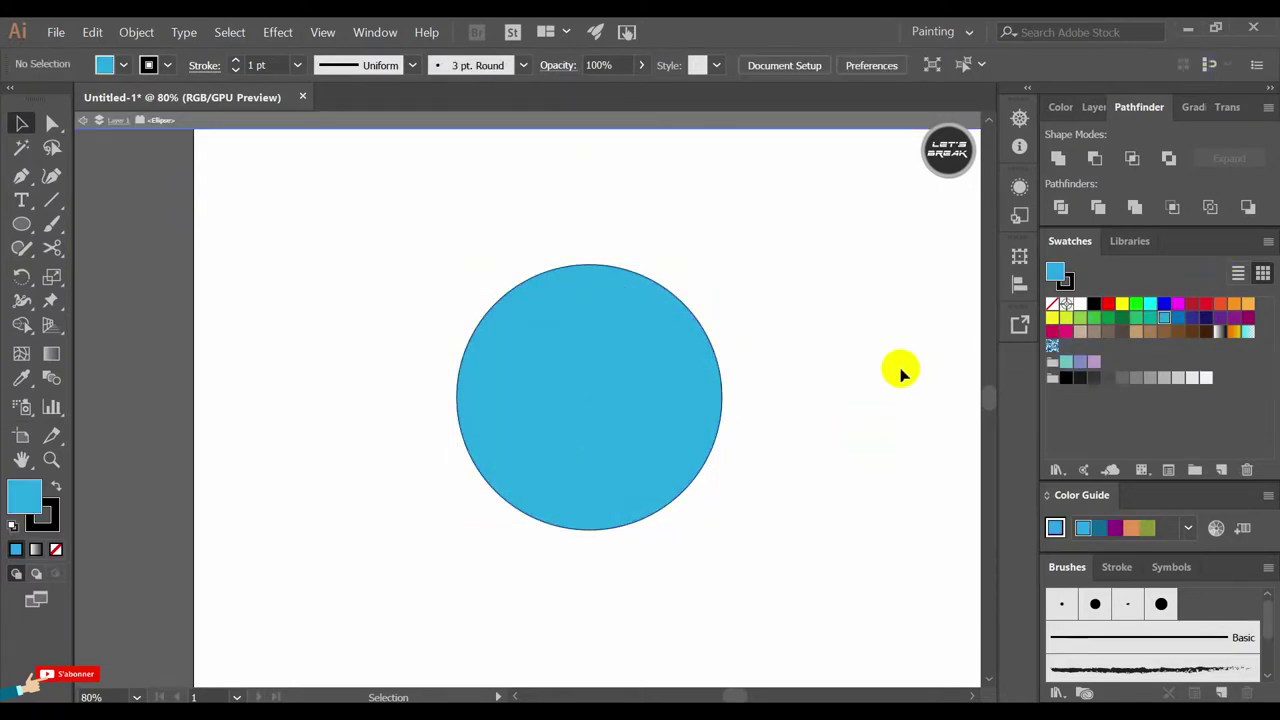
{"action": "left_click", "coordinate": [651, 300]}
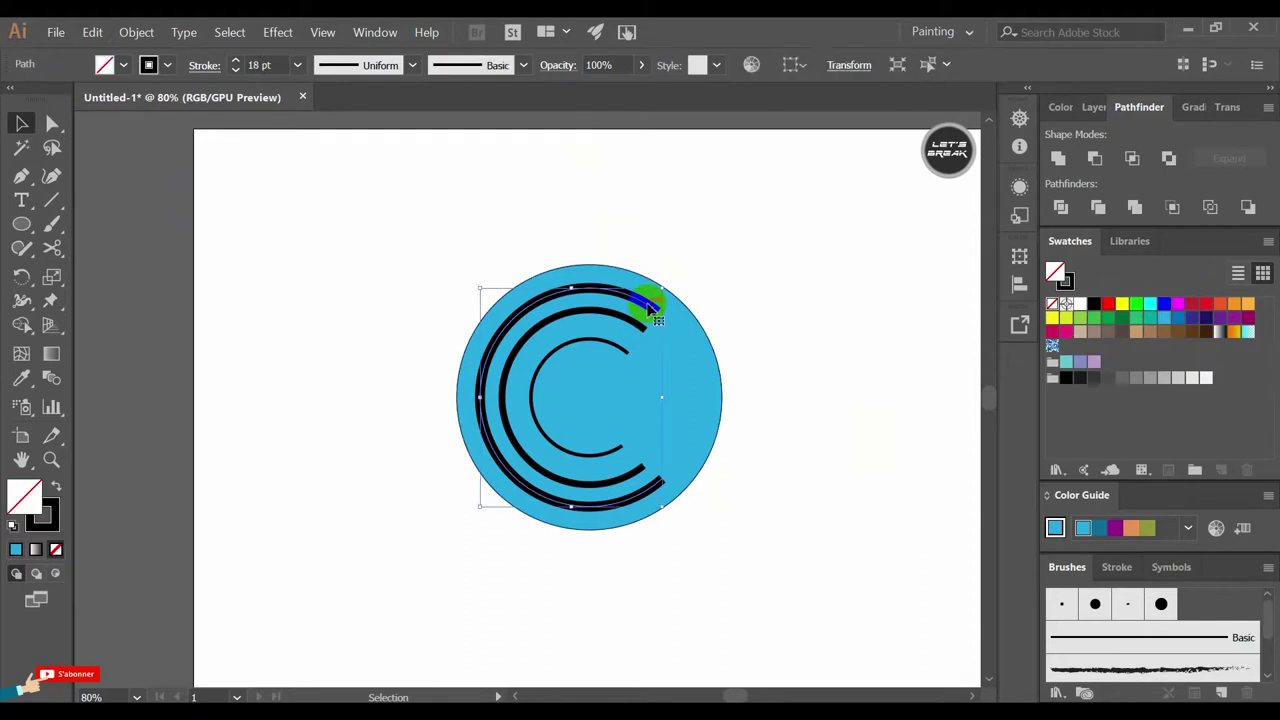
Drag the outer arc's top end anchor further out with Direct Selection.
{"action": "left_click", "coordinate": [53, 123]}
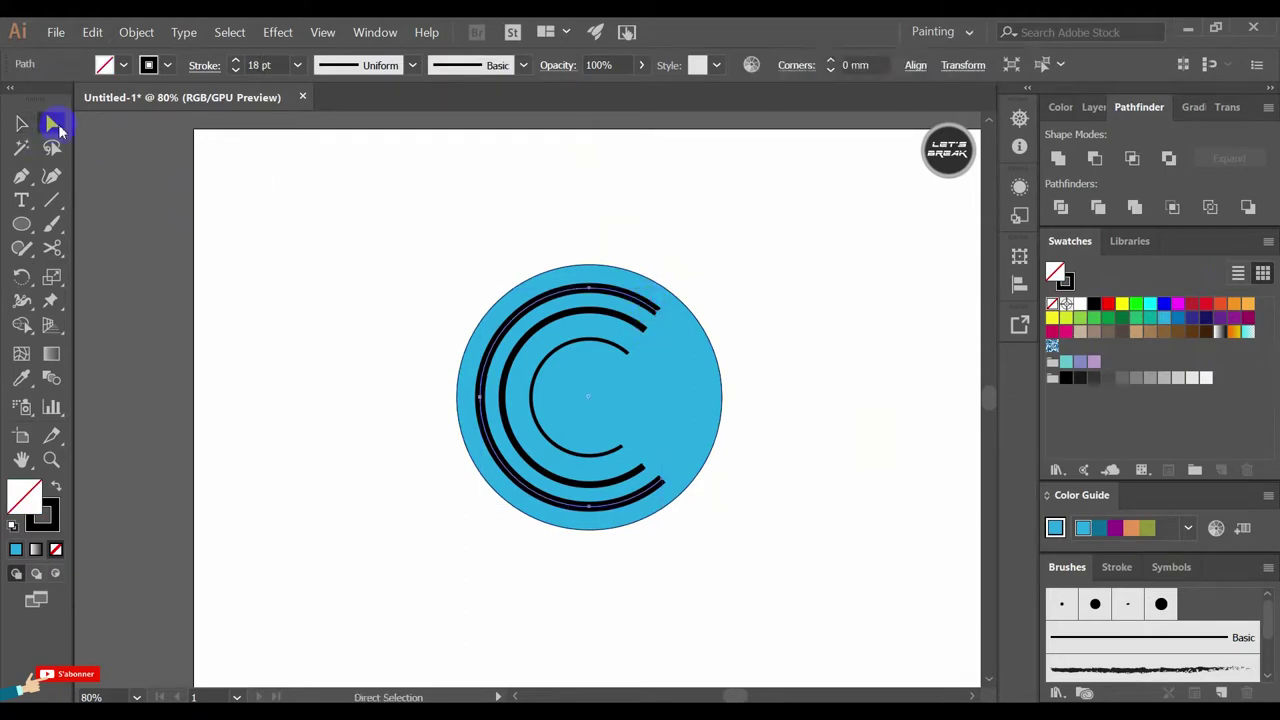
{"action": "left_click", "coordinate": [650, 314]}
{"action": "left_click", "coordinate": [748, 286]}
{"action": "left_click", "coordinate": [660, 300]}
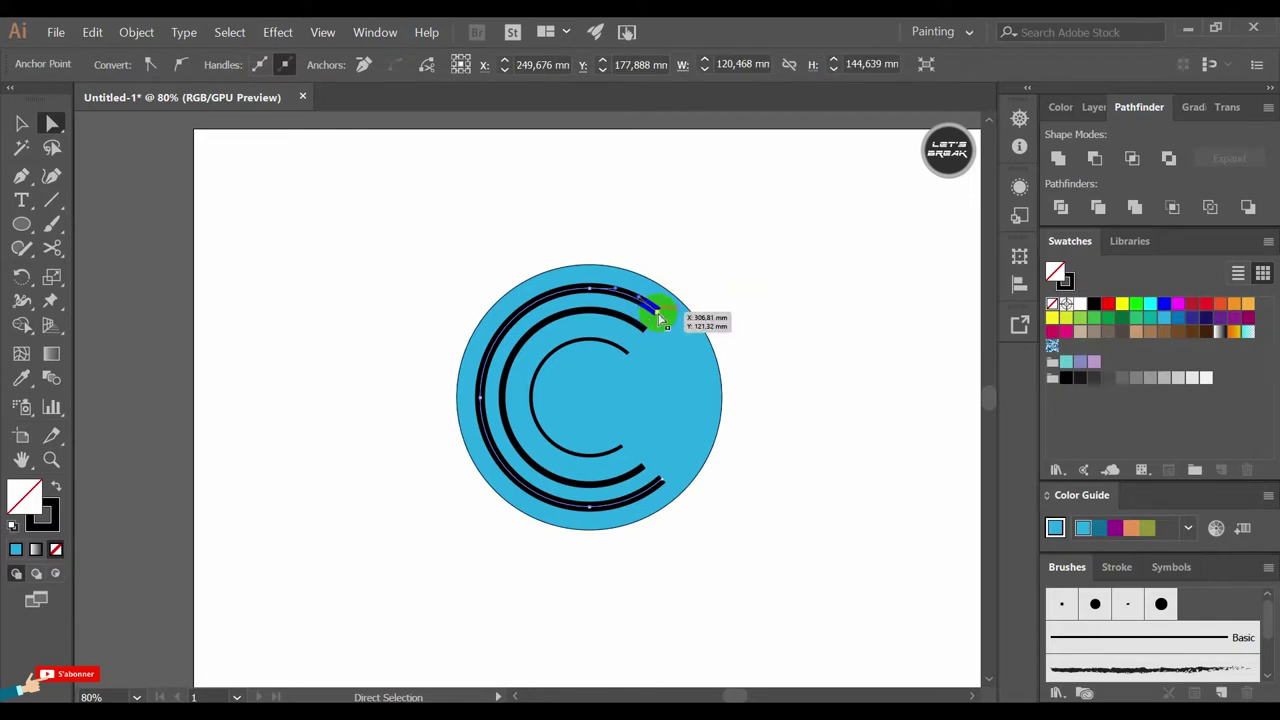
{"action": "left_click", "coordinate": [308, 234]}
{"action": "left_click", "coordinate": [669, 320]}
Expand the outer arc's stroke into a filled shape via Object > Expand.
{"action": "left_click", "coordinate": [92, 32]}
{"action": "mouse_move", "coordinate": [136, 32]}
{"action": "left_click", "coordinate": [165, 190]}
{"action": "left_click", "coordinate": [594, 477]}
{"action": "left_click", "coordinate": [551, 429]}
{"action": "left_click", "coordinate": [645, 307]}
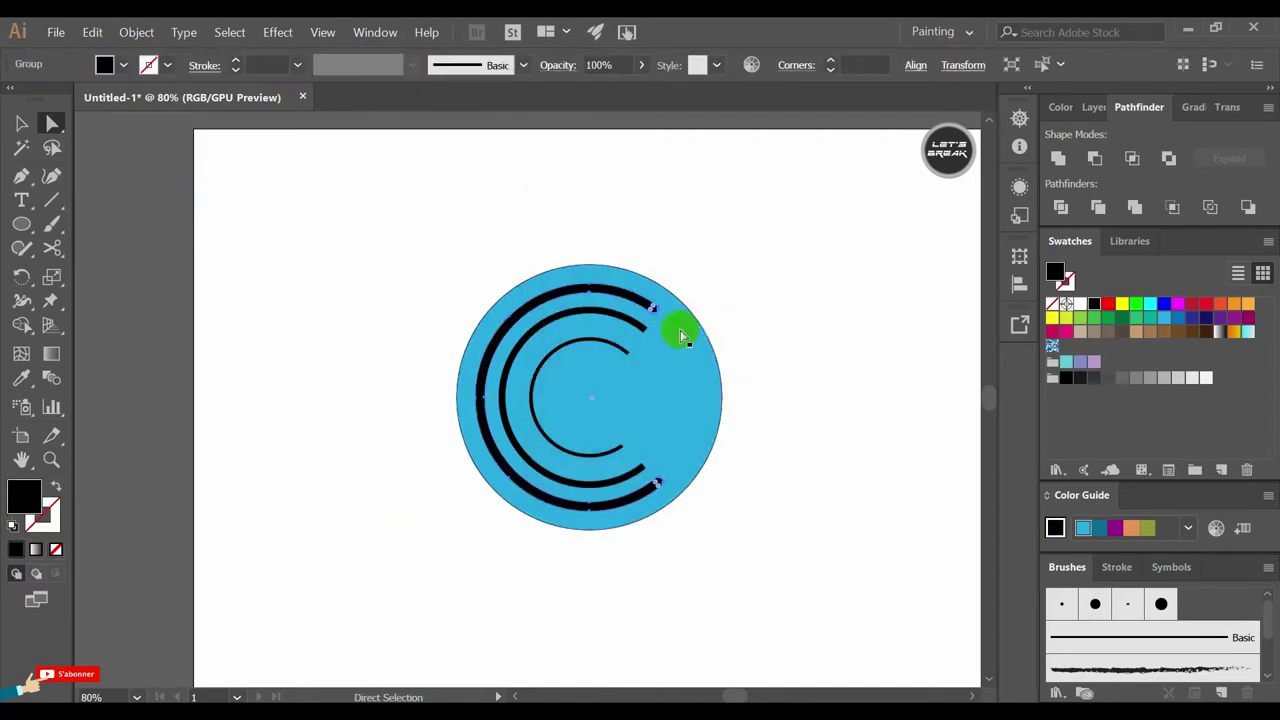
{"action": "left_click", "coordinate": [803, 329]}
Round the ends of both thick arcs with a corner radius.
{"action": "double_click", "coordinate": [651, 311]}
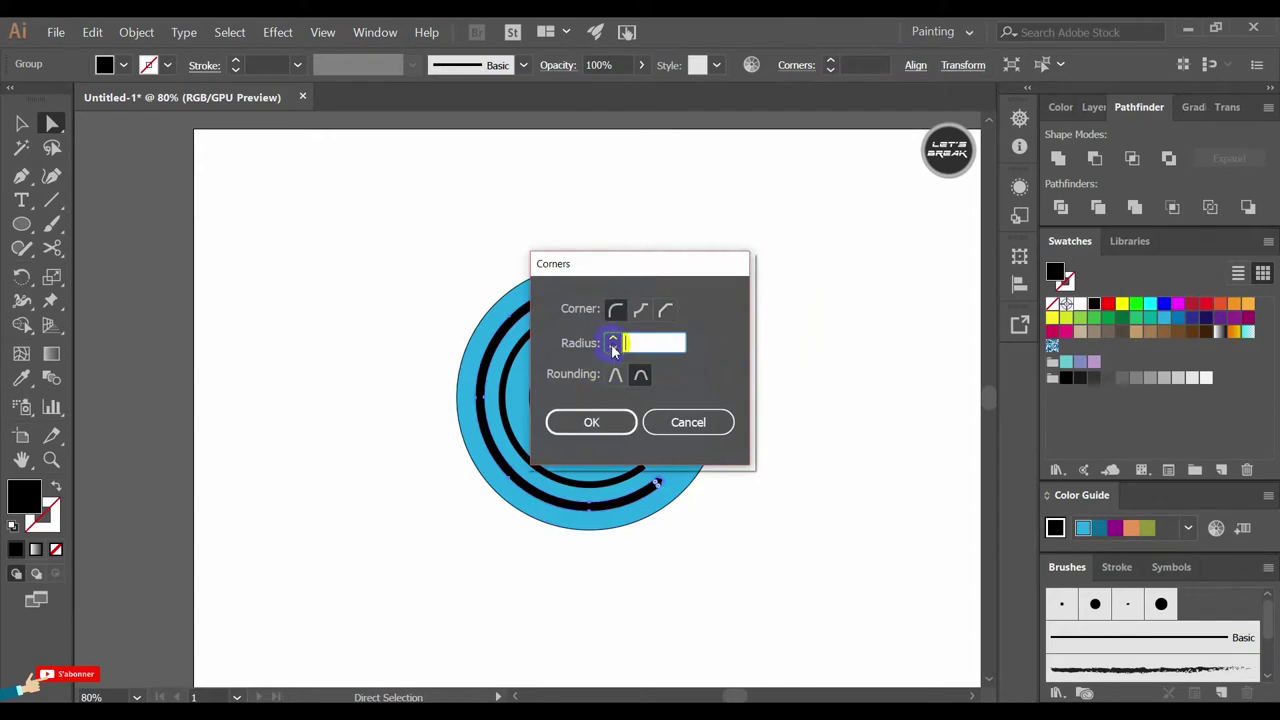
{"action": "type", "text": "3,17"}
{"action": "left_click", "coordinate": [614, 414]}
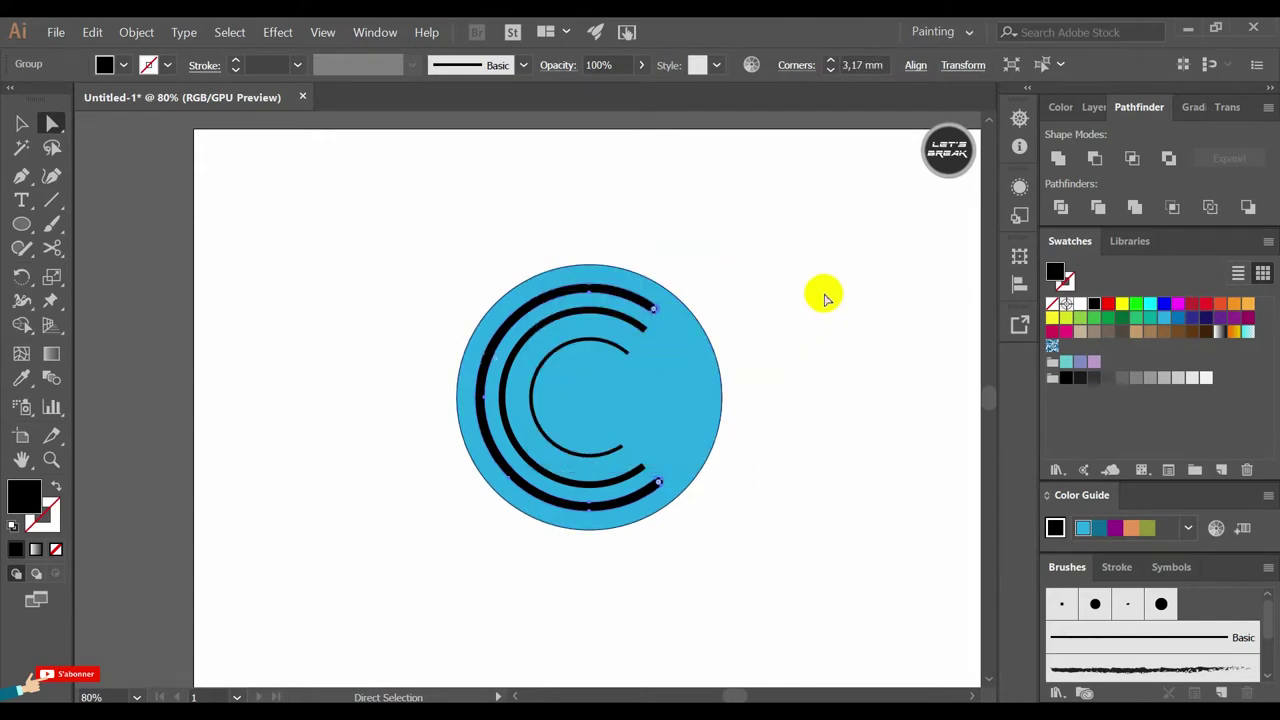
{"action": "left_click", "coordinate": [820, 292]}
Expand the thin inner arc's stroke into a filled shape with Object > Expand.
{"action": "left_click", "coordinate": [646, 337]}
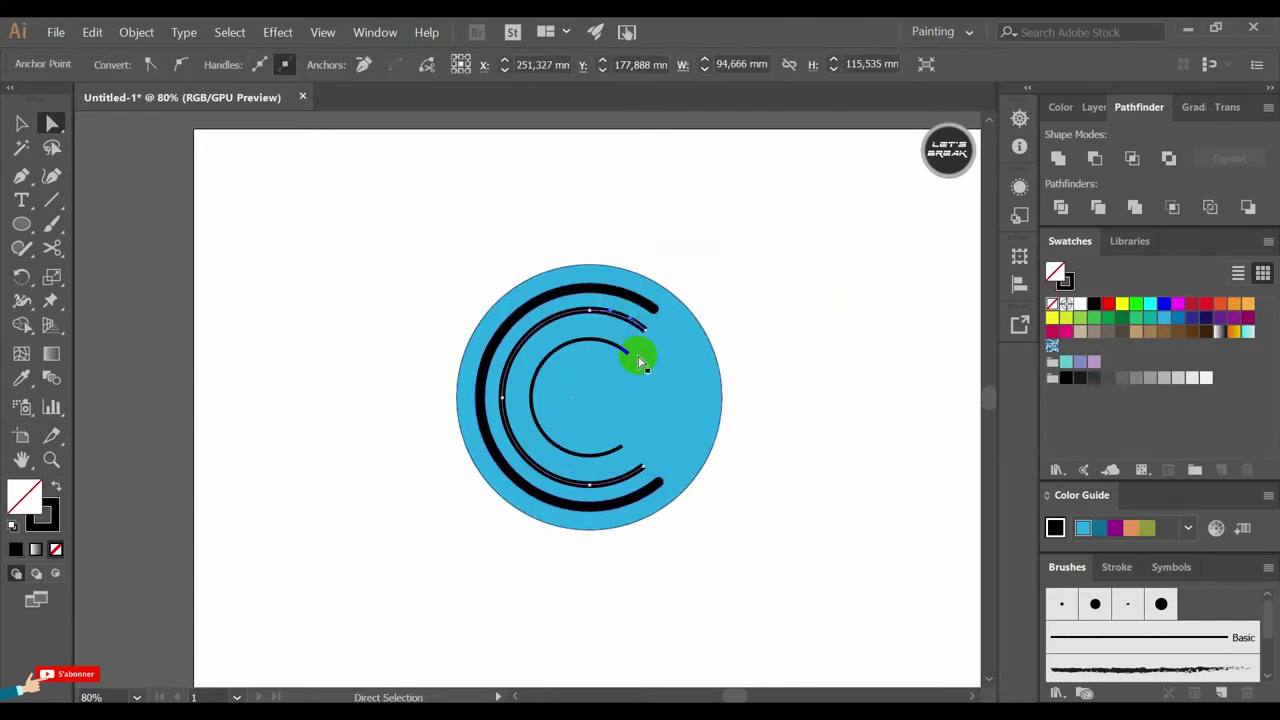
{"action": "left_click", "coordinate": [629, 356], "text": "shift"}
{"action": "left_click", "coordinate": [136, 32]}
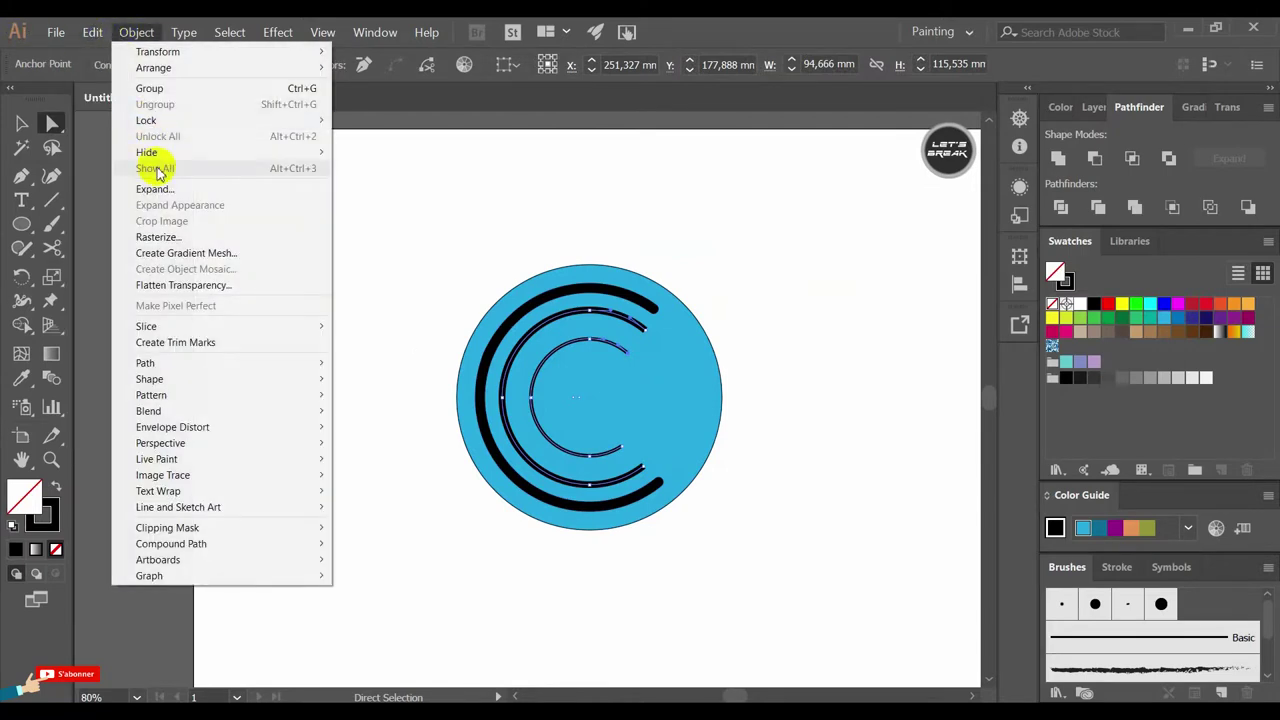
{"action": "left_click", "coordinate": [155, 188]}
{"action": "left_click", "coordinate": [593, 477]}
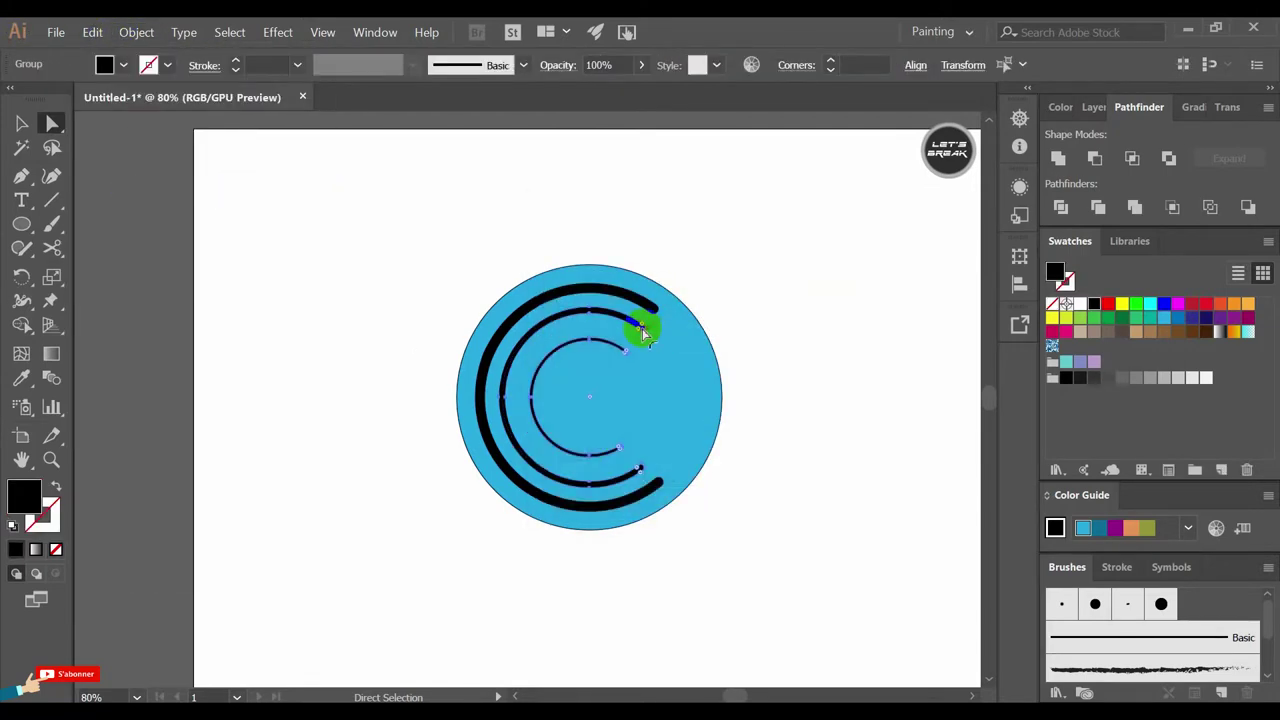
Apply a corner radius to the expanded inner arc and adjust the rounding at its end.
{"action": "left_click", "coordinate": [850, 303]}
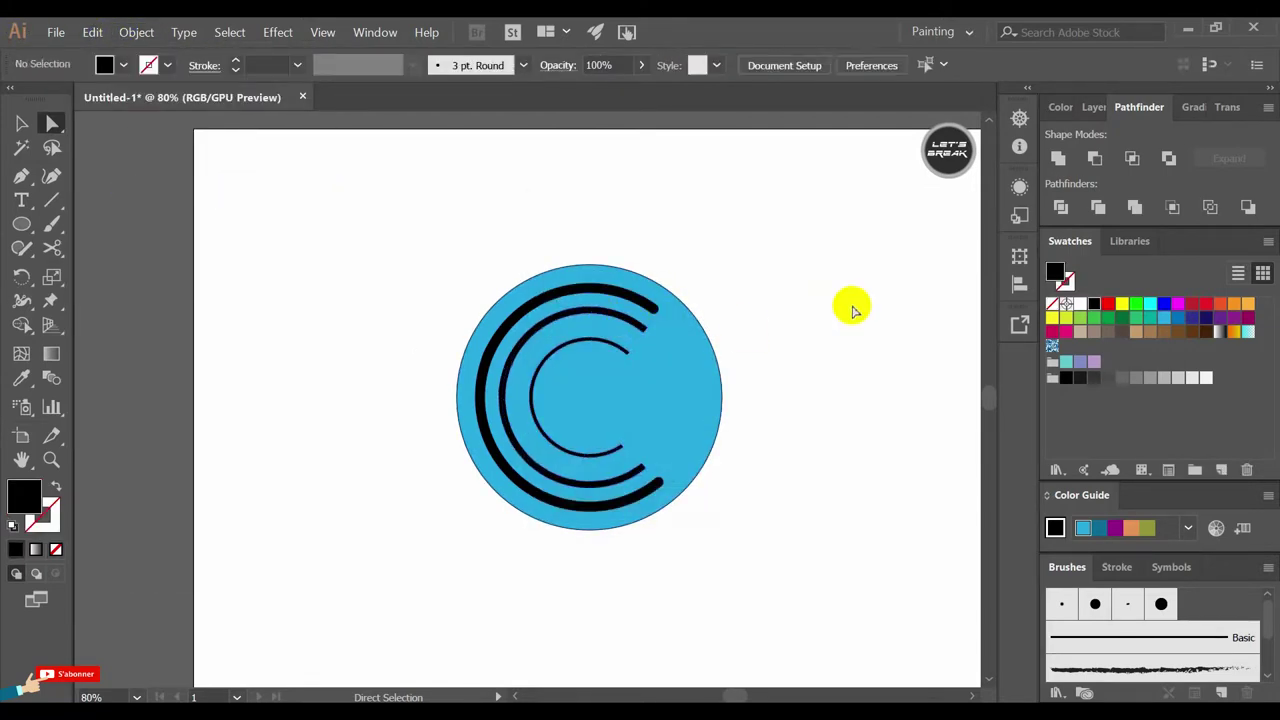
{"action": "left_click", "coordinate": [645, 333]}
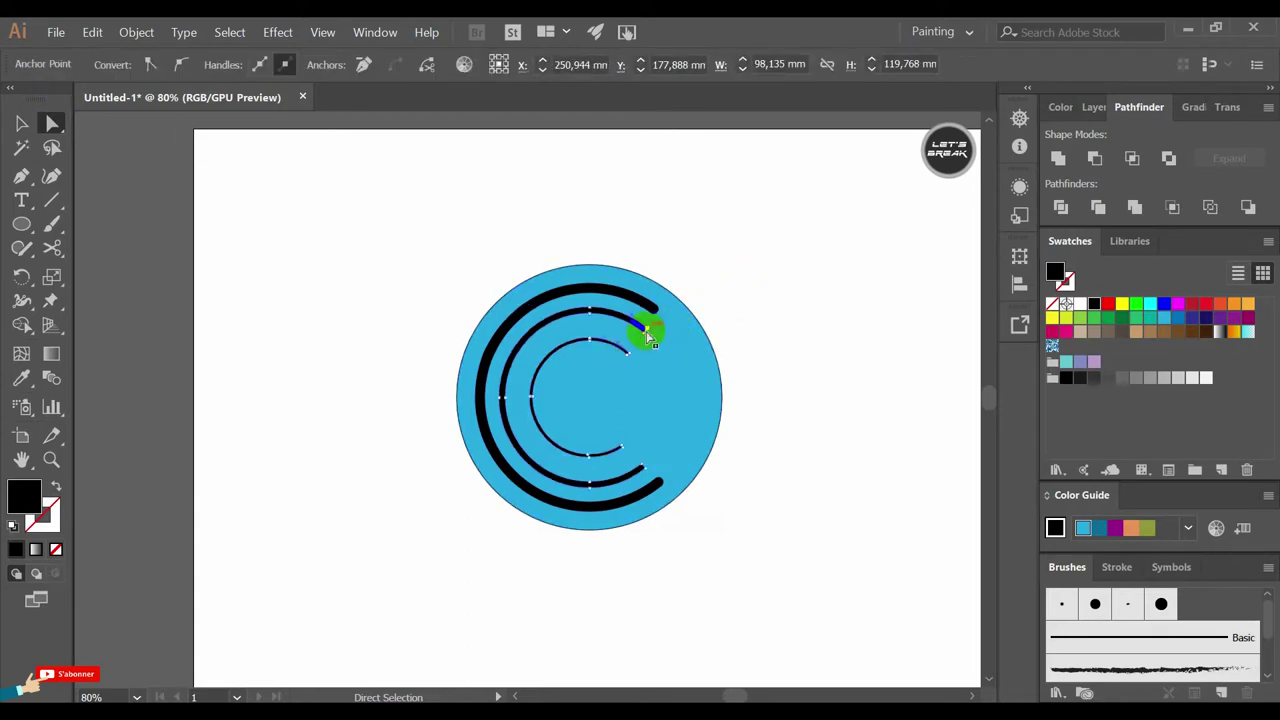
{"action": "double_click", "coordinate": [645, 334]}
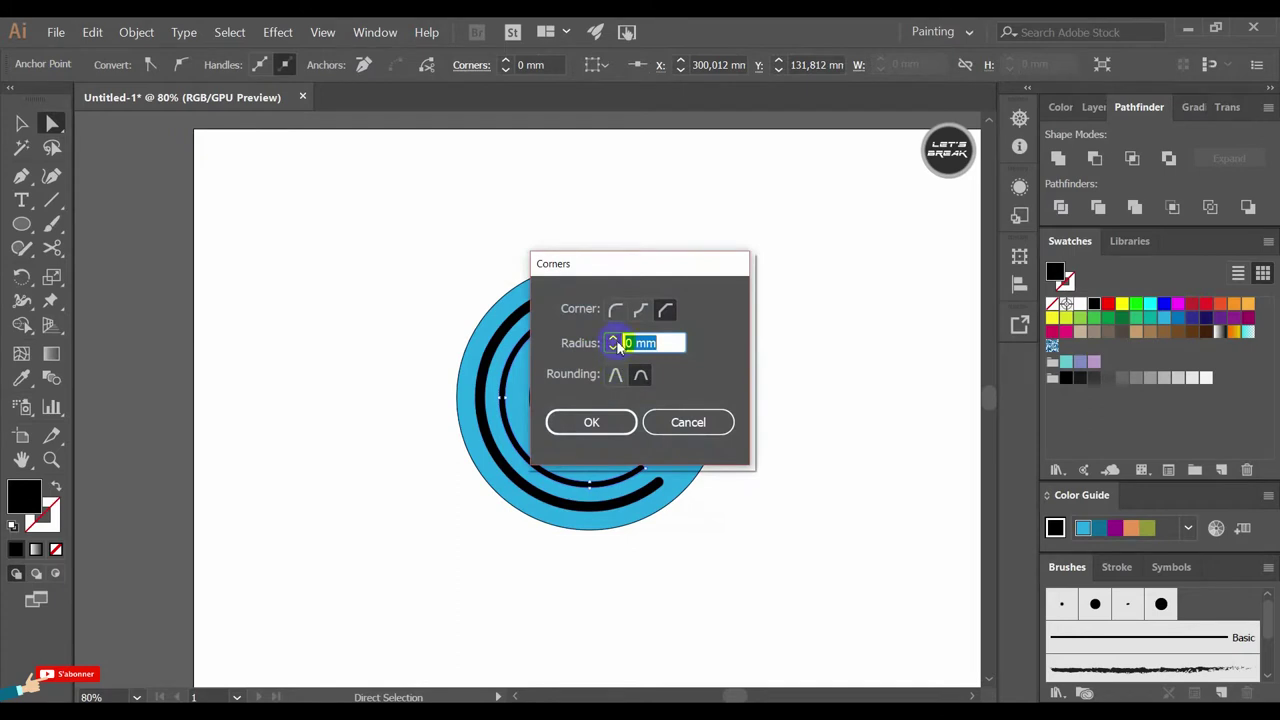
{"action": "left_click", "coordinate": [591, 422]}
{"action": "left_click", "coordinate": [814, 320]}
{"action": "left_click", "coordinate": [697, 320]}
{"action": "left_click", "coordinate": [637, 325]}
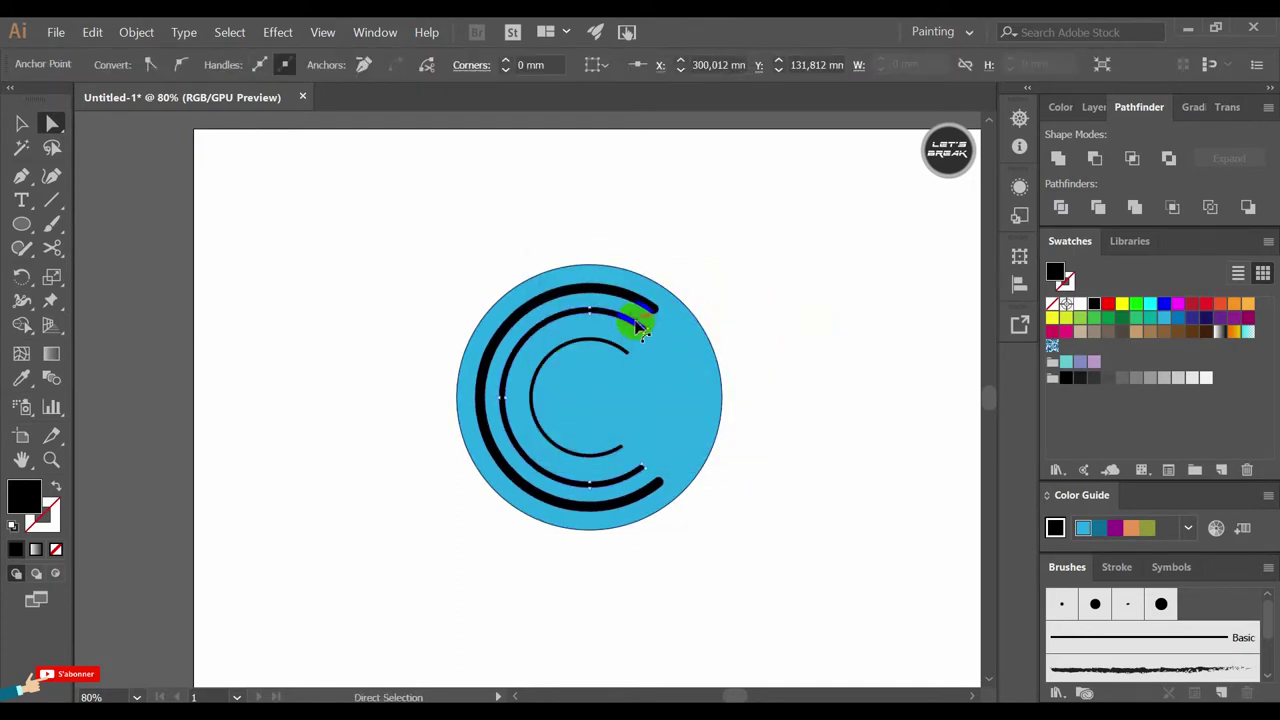
{"action": "left_click_drag", "start_coordinate": [637, 327], "coordinate": [645, 338]}
Drag corner widgets to round the middle arc's end and rework the inner arc's end.
{"action": "left_click", "coordinate": [638, 327]}
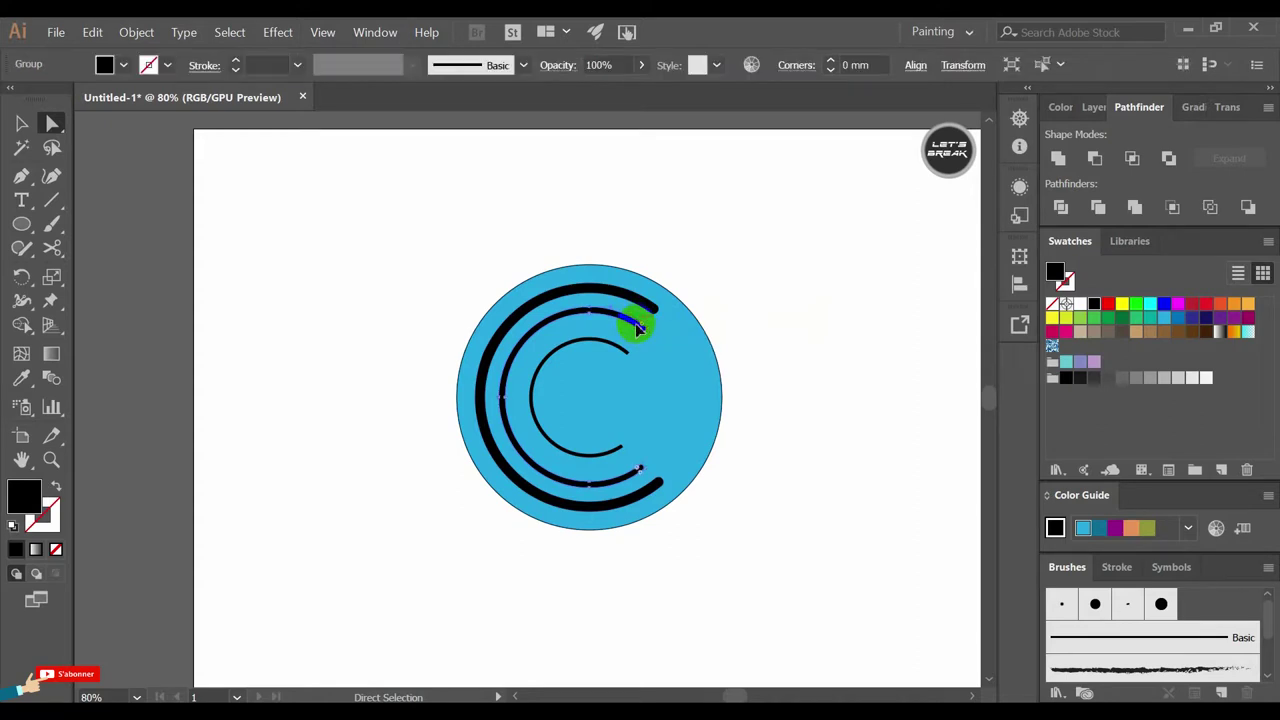
{"action": "left_click_drag", "start_coordinate": [625, 330], "coordinate": [652, 338]}
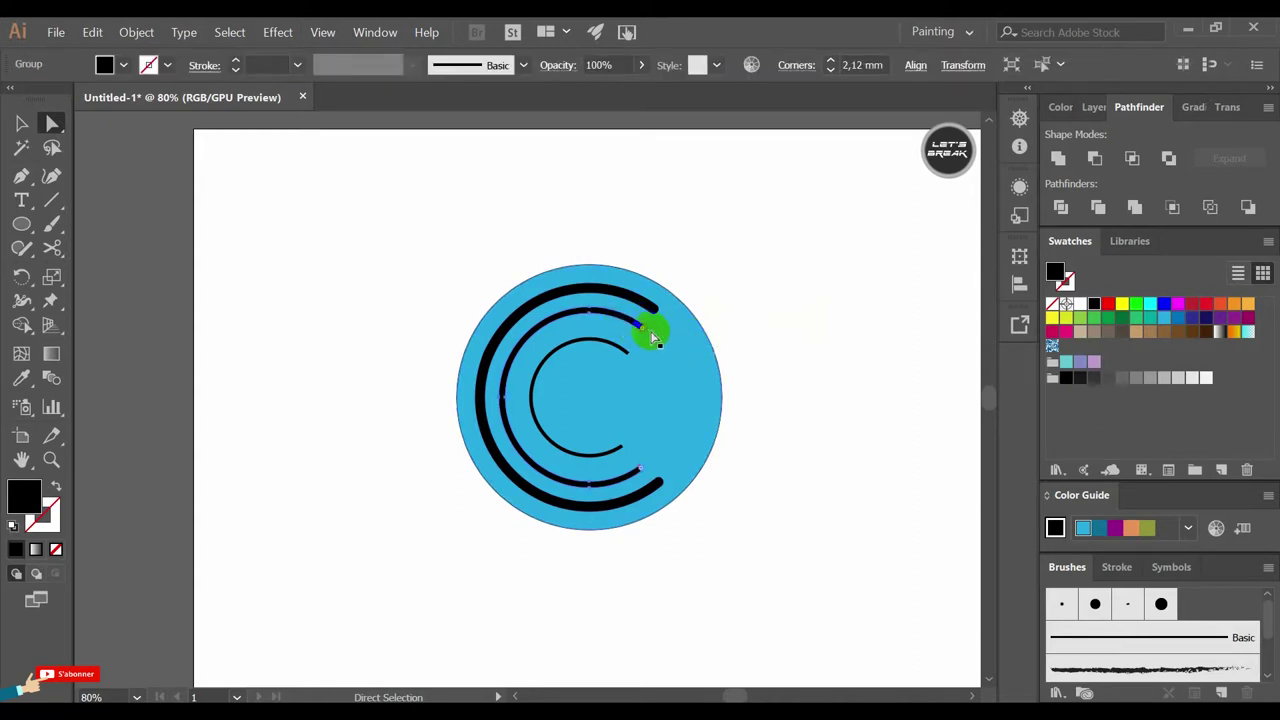
{"action": "left_click", "coordinate": [815, 363]}
{"action": "mouse_move", "coordinate": [610, 352]}
{"action": "left_mouse_down"}
{"action": "mouse_move", "coordinate": [650, 355]}
{"action": "mouse_move", "coordinate": [630, 352]}
{"action": "left_mouse_up"}
{"action": "left_click", "coordinate": [623, 355]}
{"action": "left_click", "coordinate": [815, 365]}
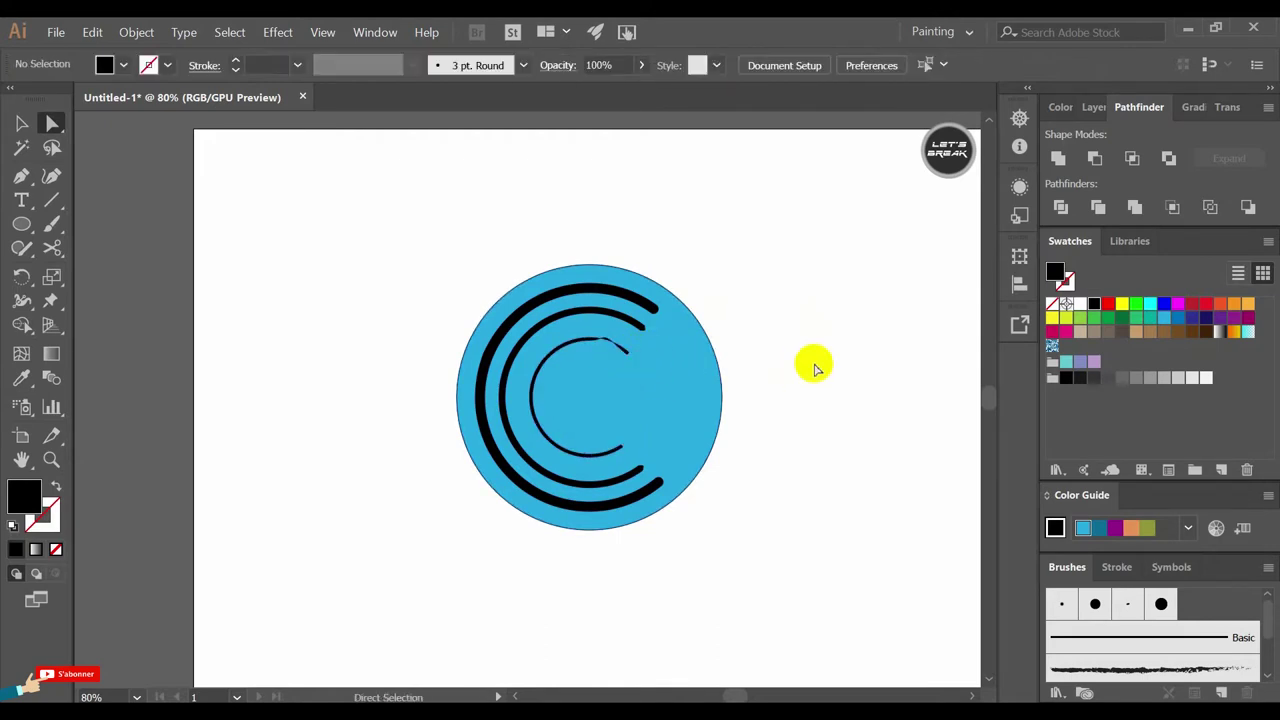
{"action": "left_click_drag", "start_coordinate": [606, 345], "coordinate": [622, 352]}
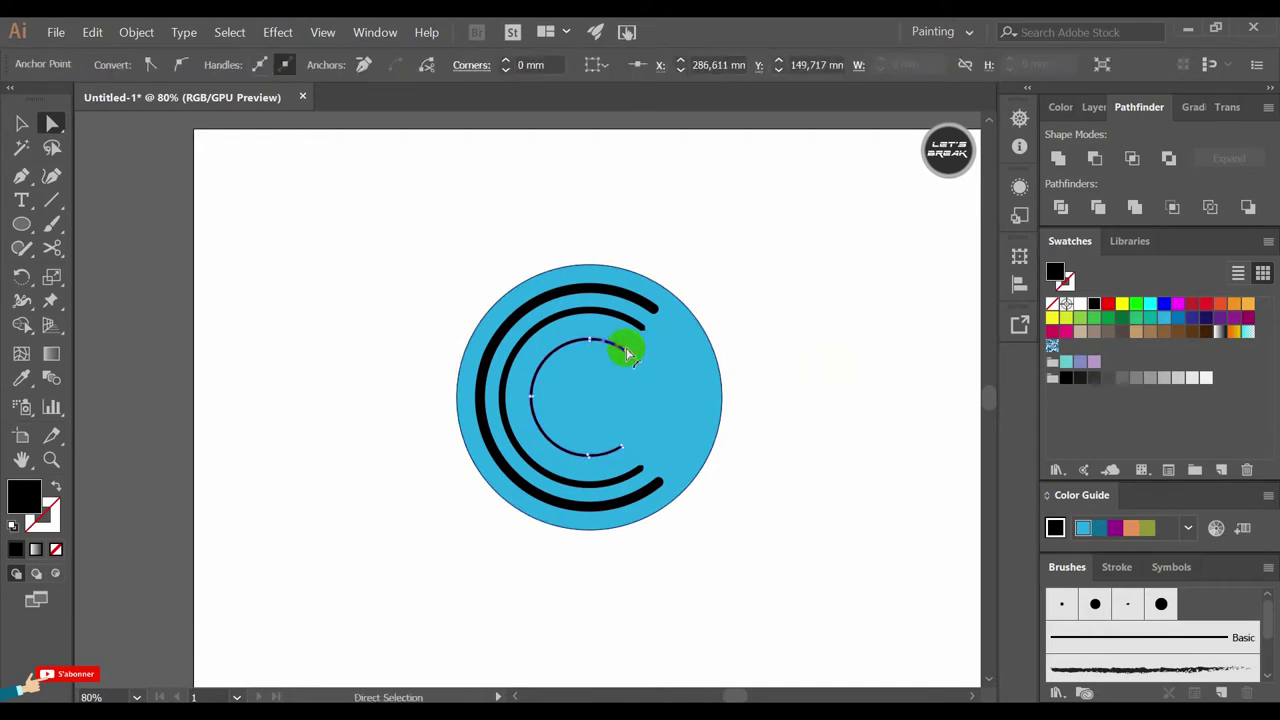
{"action": "left_click_drag", "start_coordinate": [623, 355], "coordinate": [628, 352]}
{"action": "left_click", "coordinate": [797, 365]}
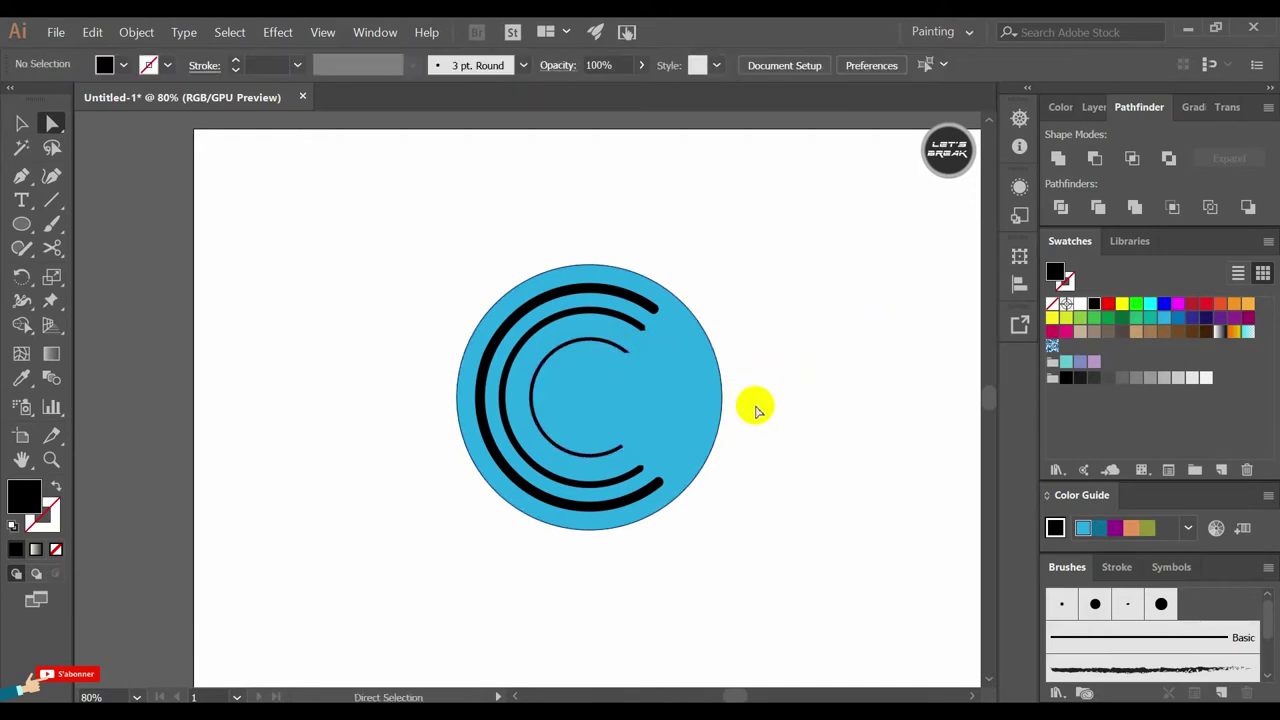
Fill both thick arcs with a near-white colour.
{"action": "left_click", "coordinate": [479, 408]}
{"action": "left_click", "coordinate": [532, 415], "text": "shift"}
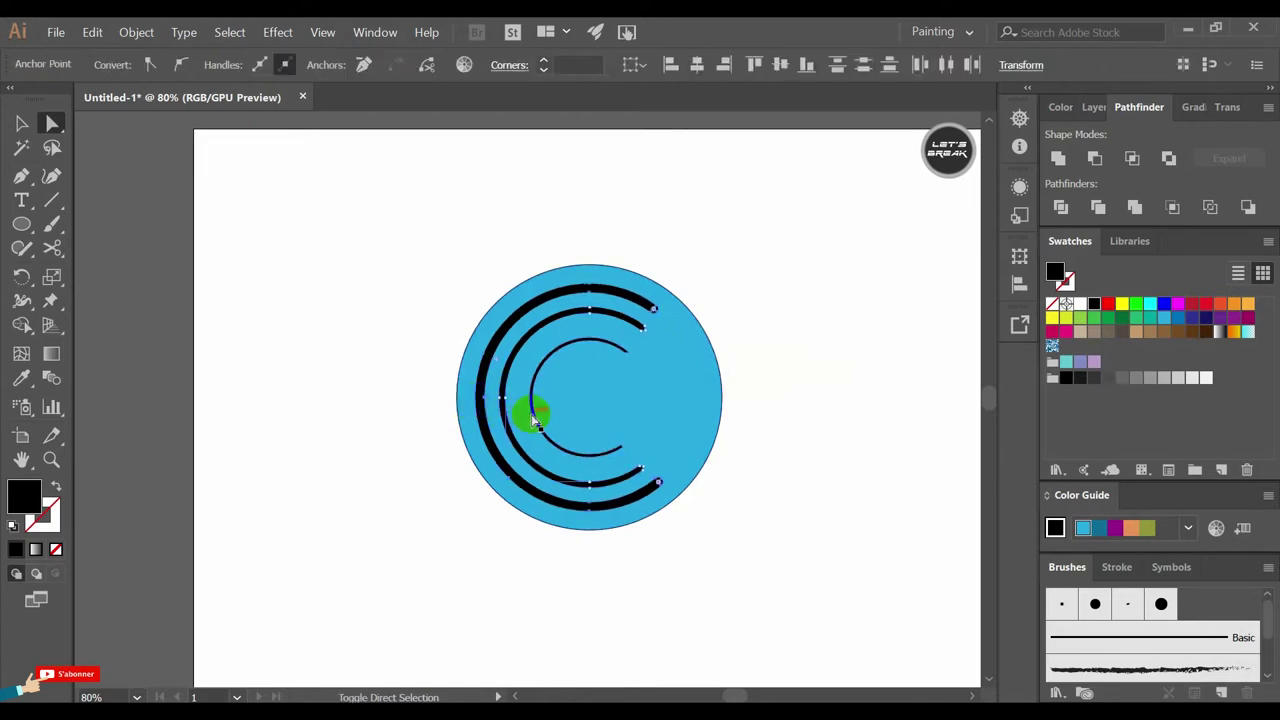
{"action": "double_click", "coordinate": [27, 497]}
{"action": "left_click", "coordinate": [378, 238]}
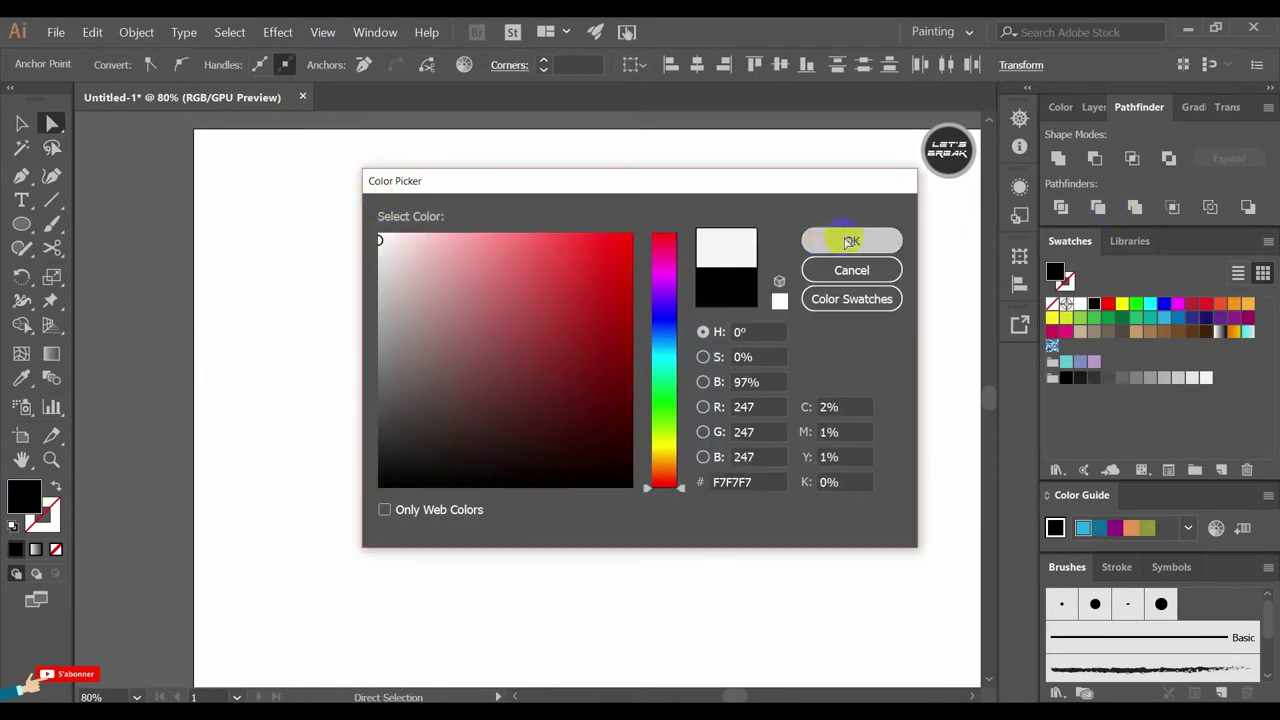
{"action": "left_click", "coordinate": [851, 240]}
Remove the stroke from all objects.
{"action": "key", "text": "ctrl+a"}
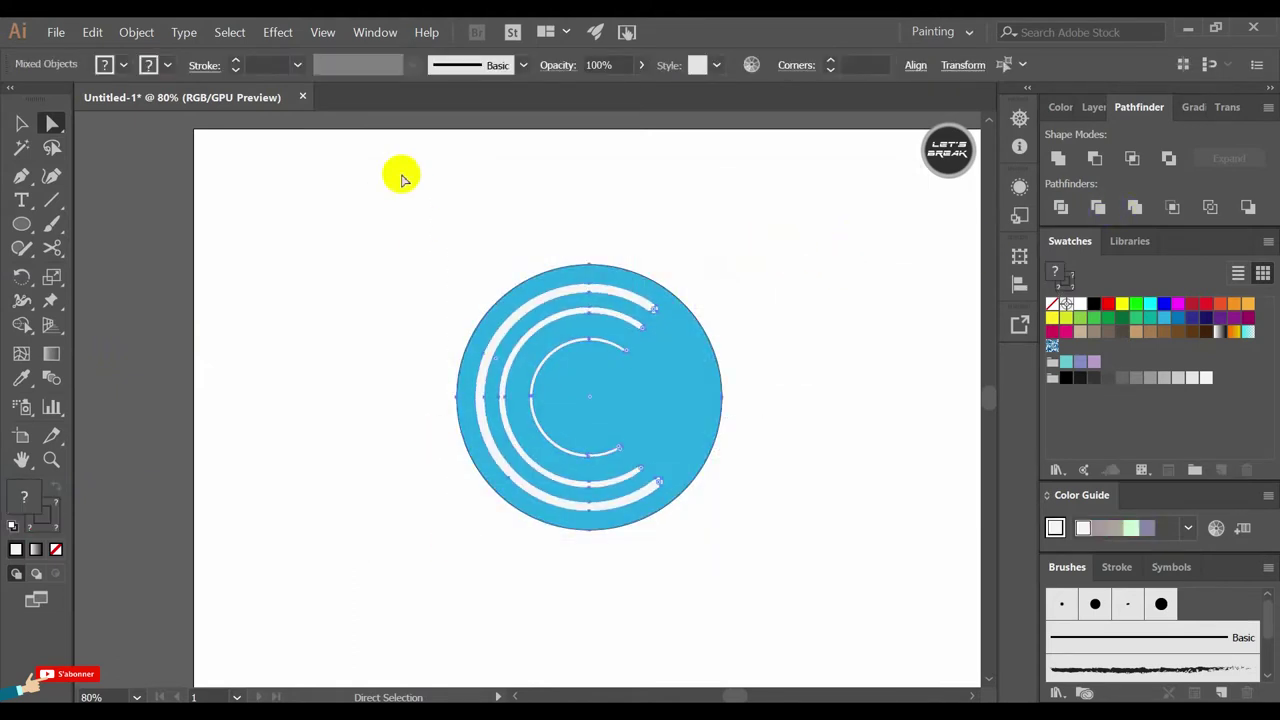
{"action": "left_click", "coordinate": [297, 65]}
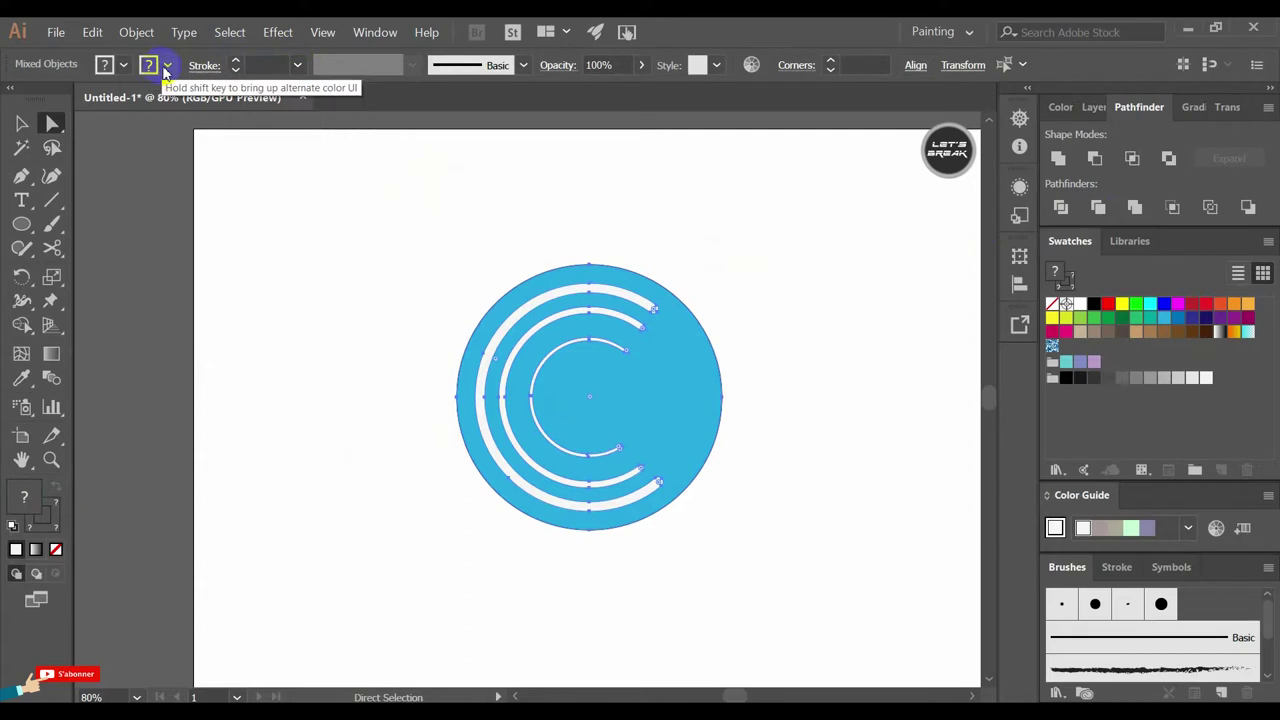
{"action": "left_click", "coordinate": [168, 66]}
{"action": "left_click", "coordinate": [14, 100]}
{"action": "left_click", "coordinate": [271, 274]}
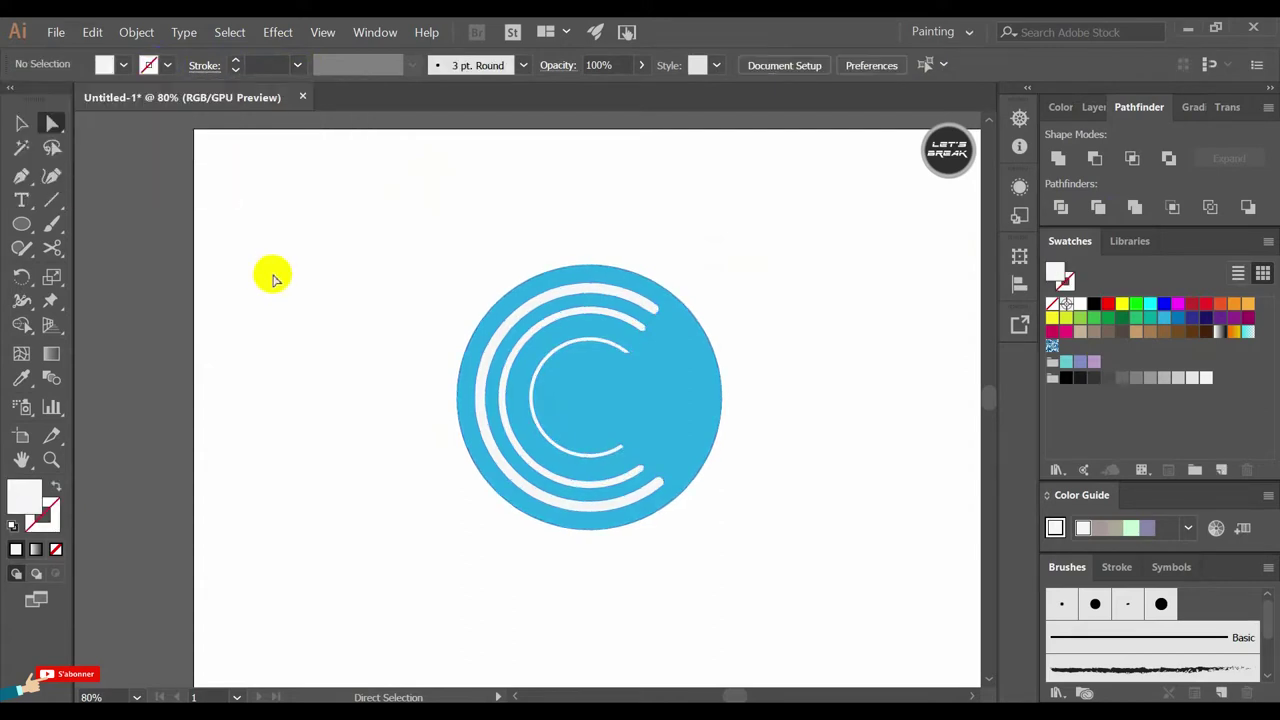
Fill all three arcs with cyan.
{"action": "left_click_drag", "start_coordinate": [614, 350], "coordinate": [637, 316]}
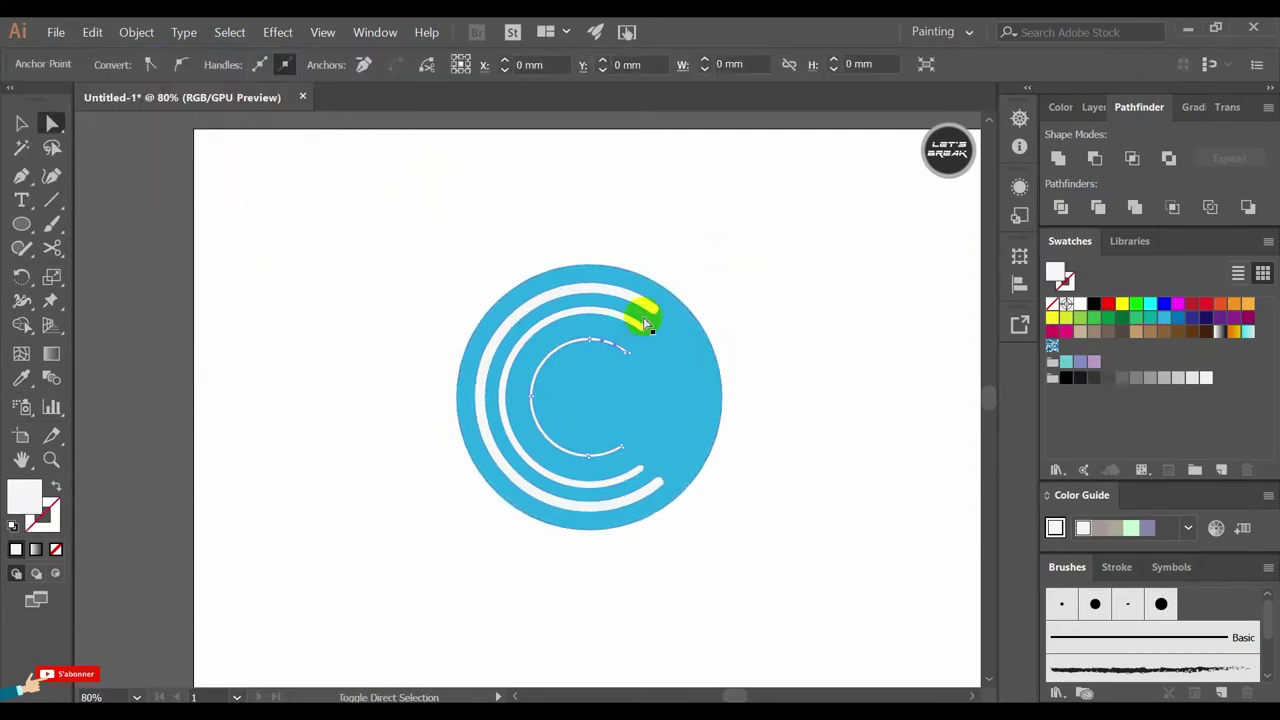
{"action": "left_click", "coordinate": [659, 308], "text": "shift"}
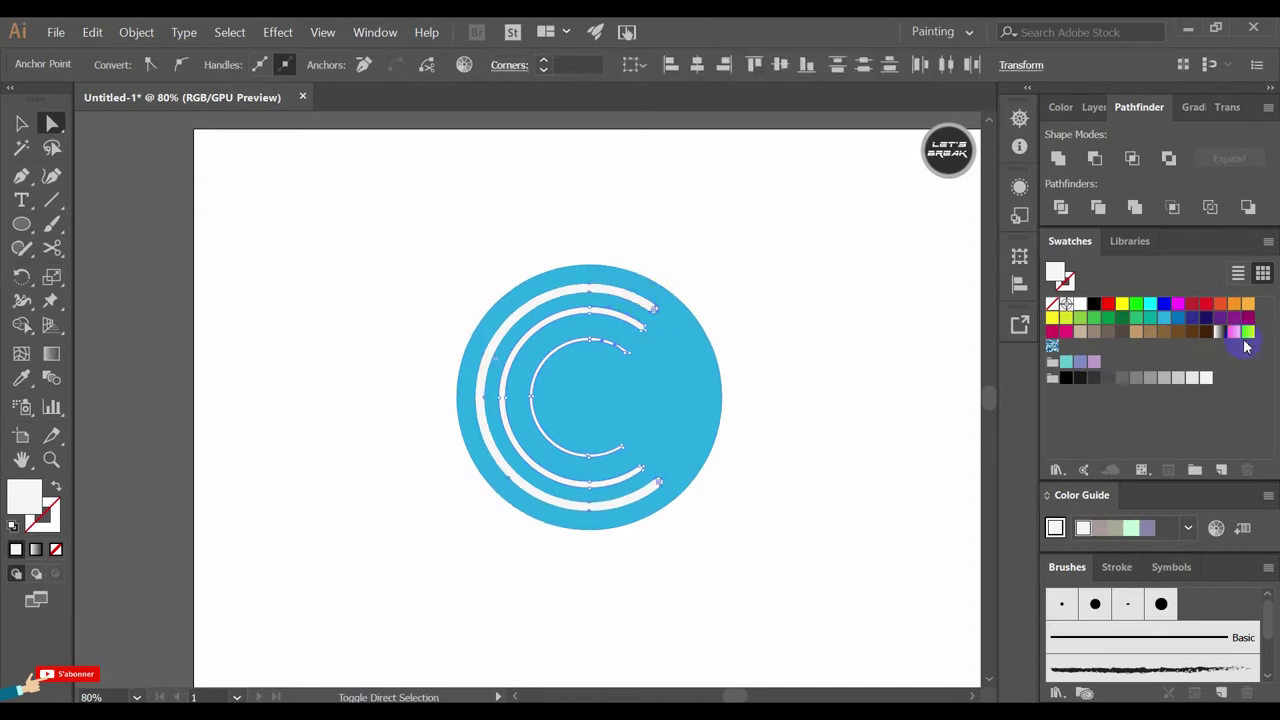
{"action": "left_click", "coordinate": [1152, 312]}
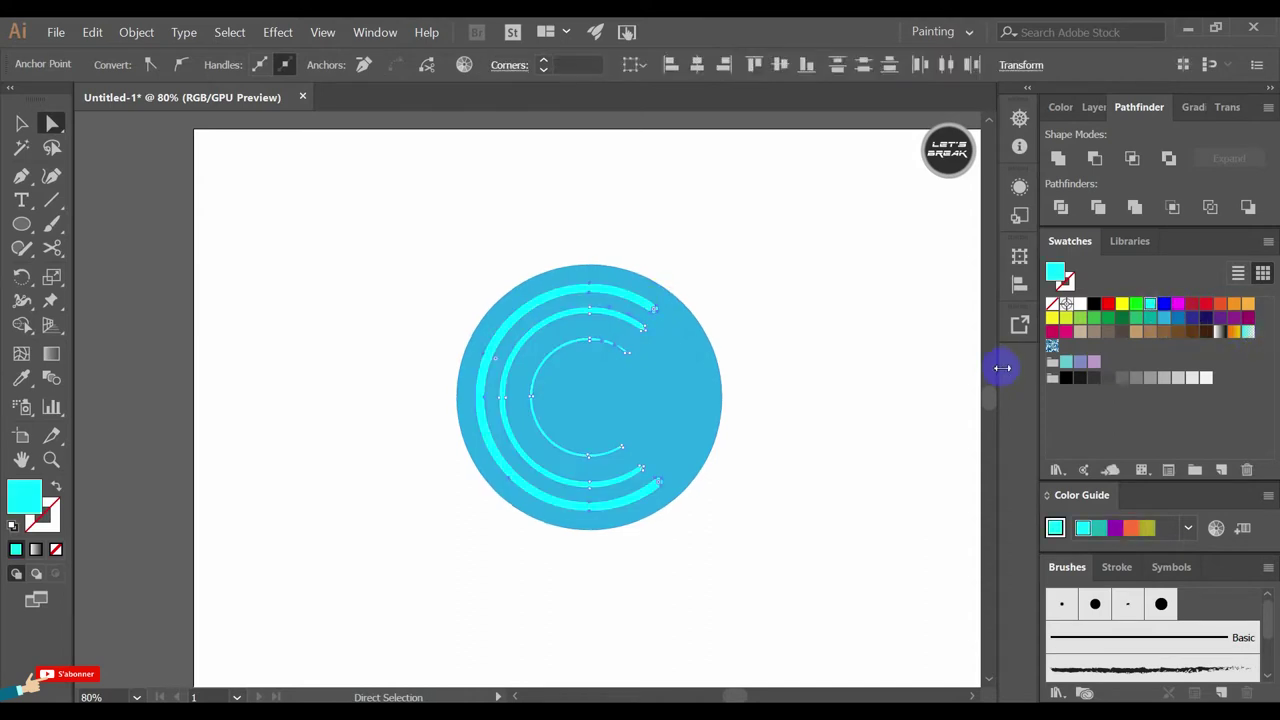
{"action": "left_click", "coordinate": [962, 398]}
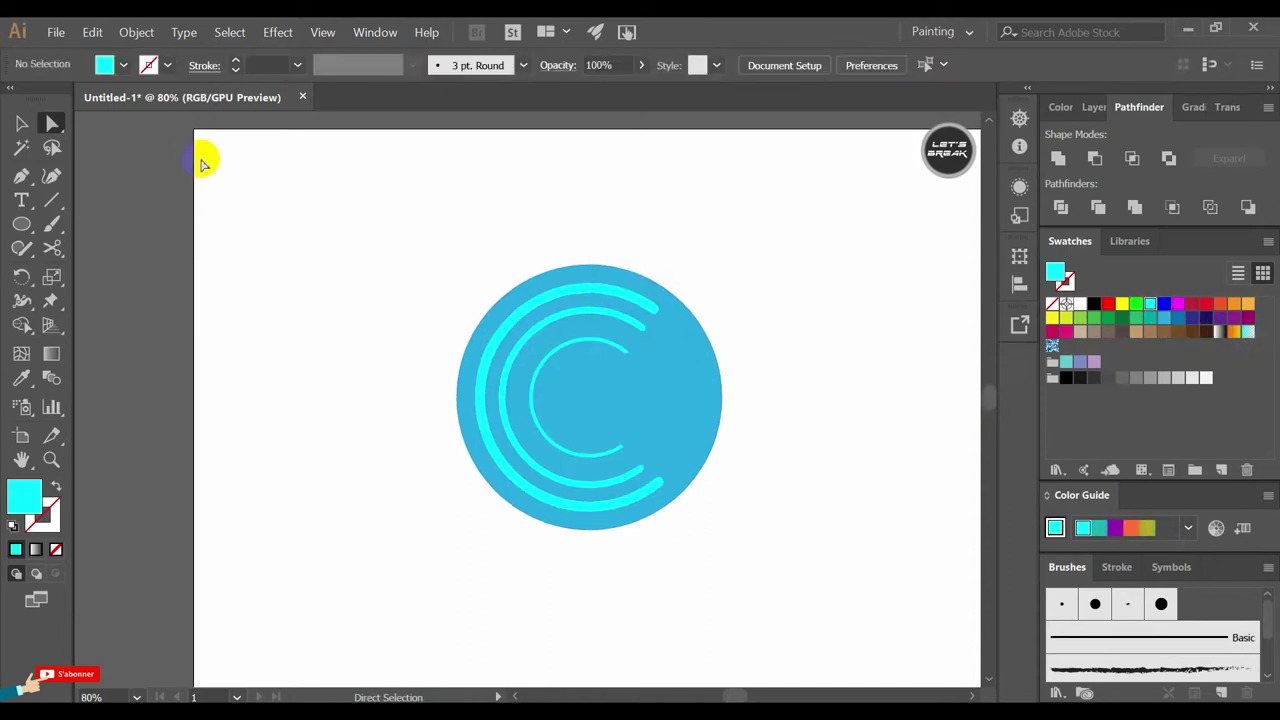
Recolour the three arcs red, then draw a circle out from the blue circle's centre.
{"action": "left_click_drag", "start_coordinate": [623, 296], "coordinate": [620, 350]}
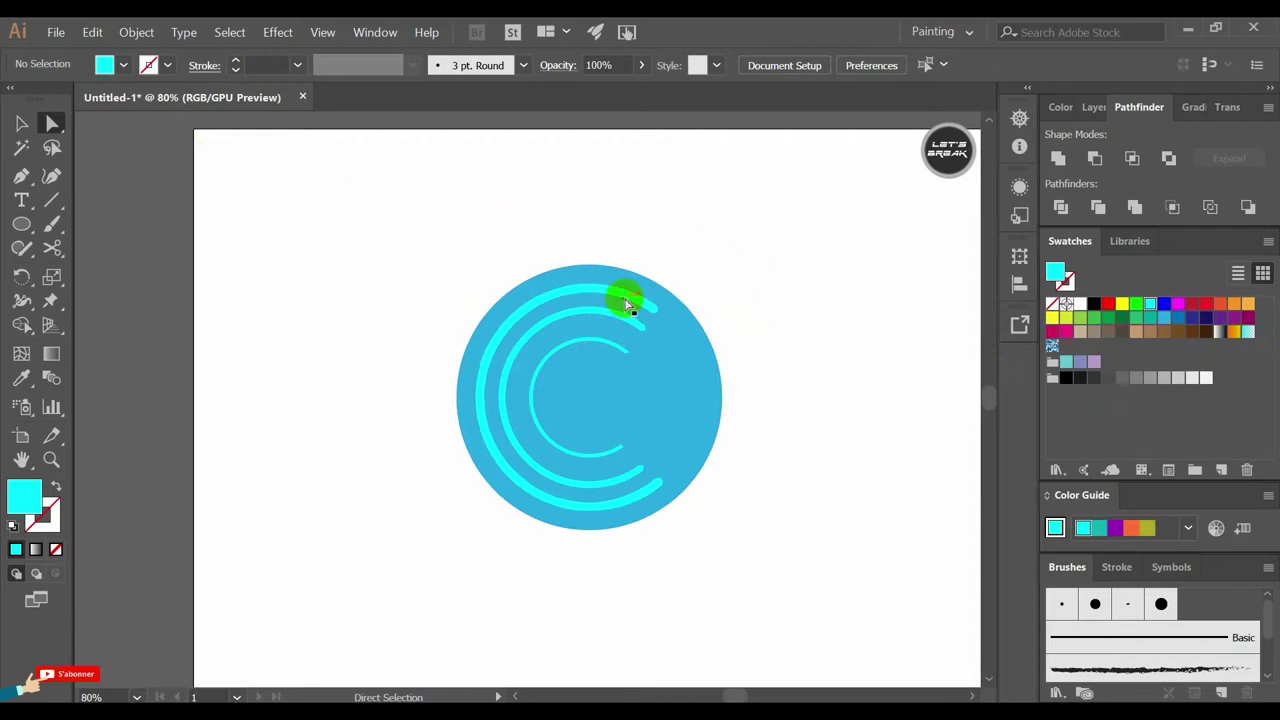
{"action": "left_click", "coordinate": [1235, 305]}
{"action": "left_click", "coordinate": [1207, 304]}
{"action": "left_click", "coordinate": [812, 366]}
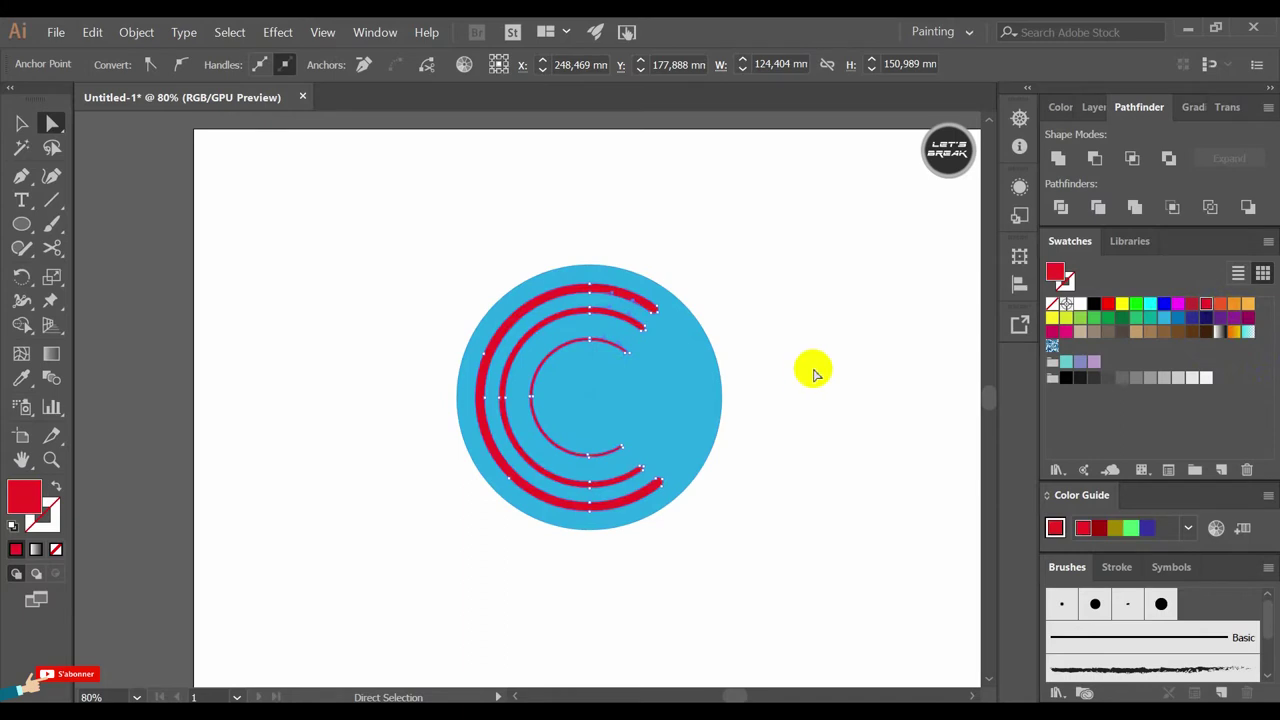
{"action": "left_click", "coordinate": [20, 230]}
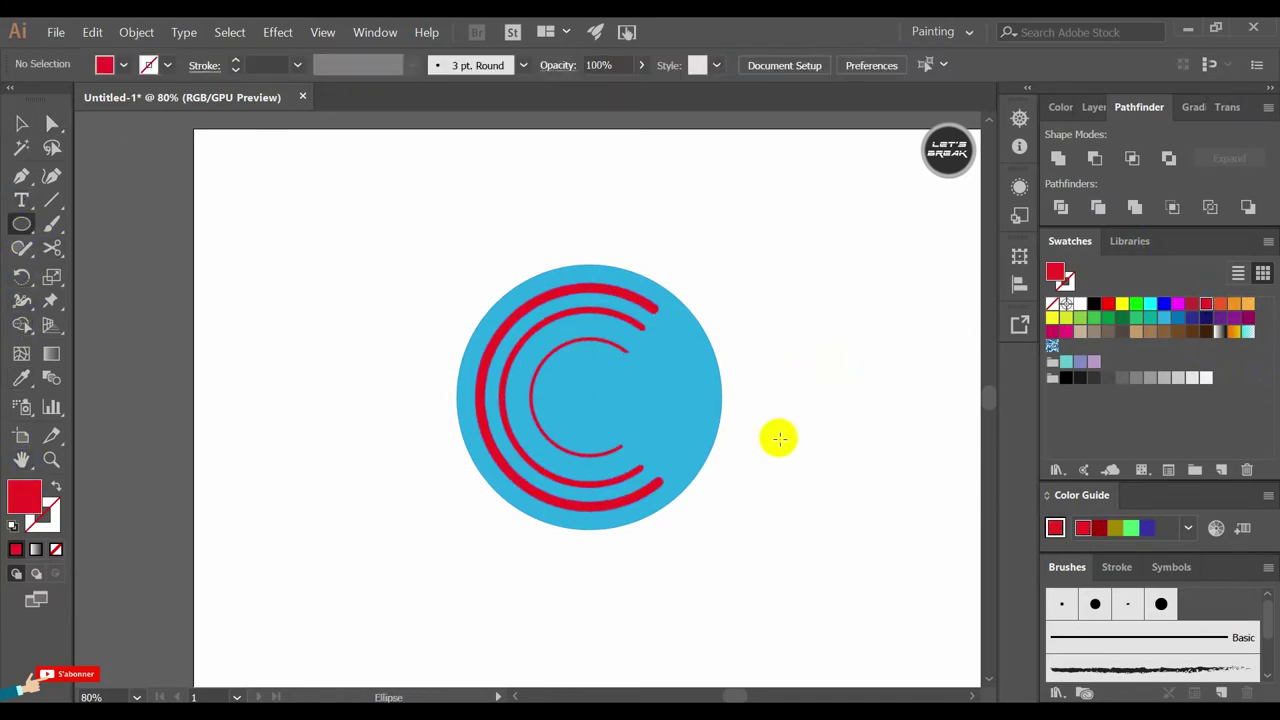
{"action": "left_click_drag", "start_coordinate": [593, 394], "coordinate": [660, 272]}
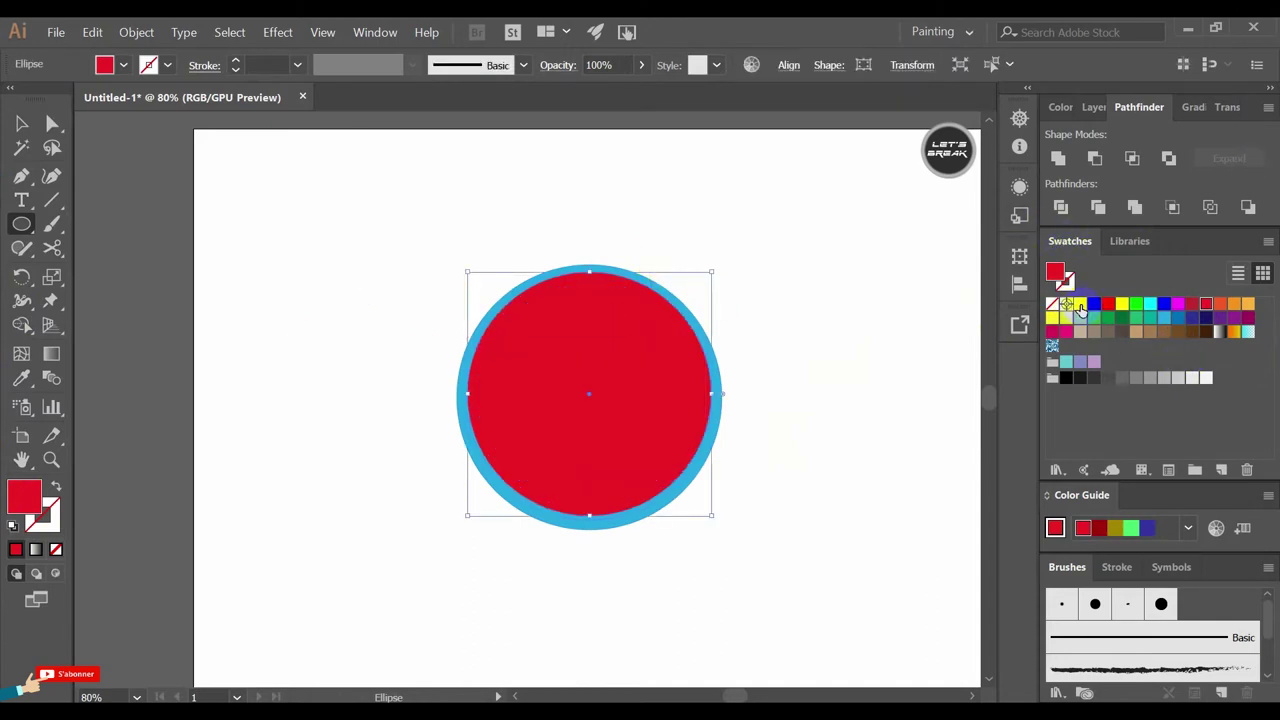
Give the new circle a white gradient with the left stop at 0% opacity.
{"action": "left_click", "coordinate": [1203, 113]}
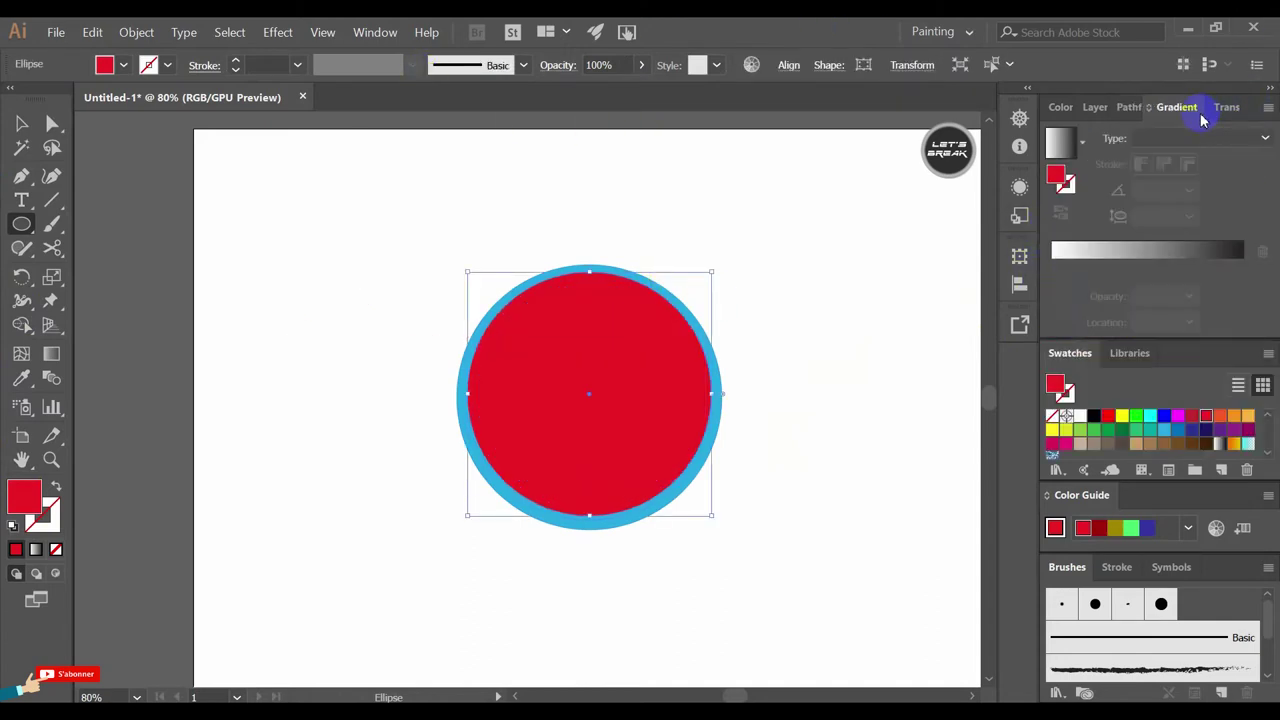
{"action": "left_click", "coordinate": [1165, 254]}
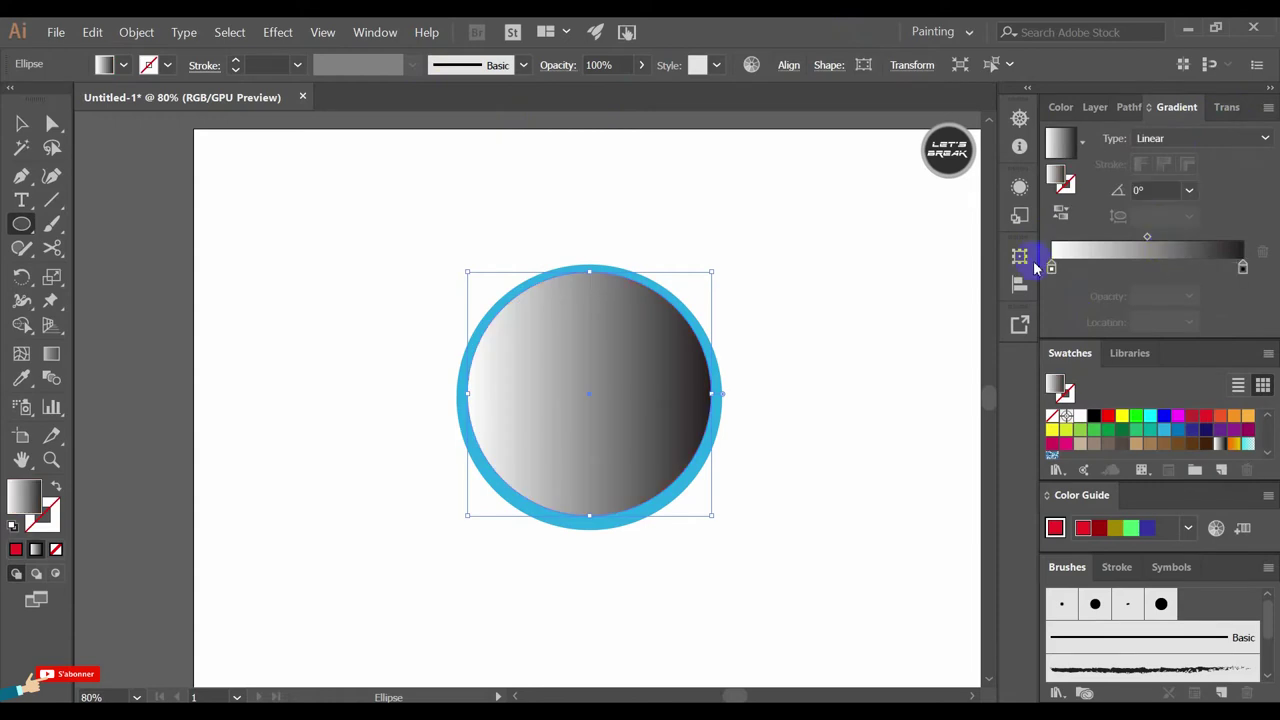
{"action": "double_click", "coordinate": [1243, 275]}
{"action": "left_click", "coordinate": [1014, 333]}
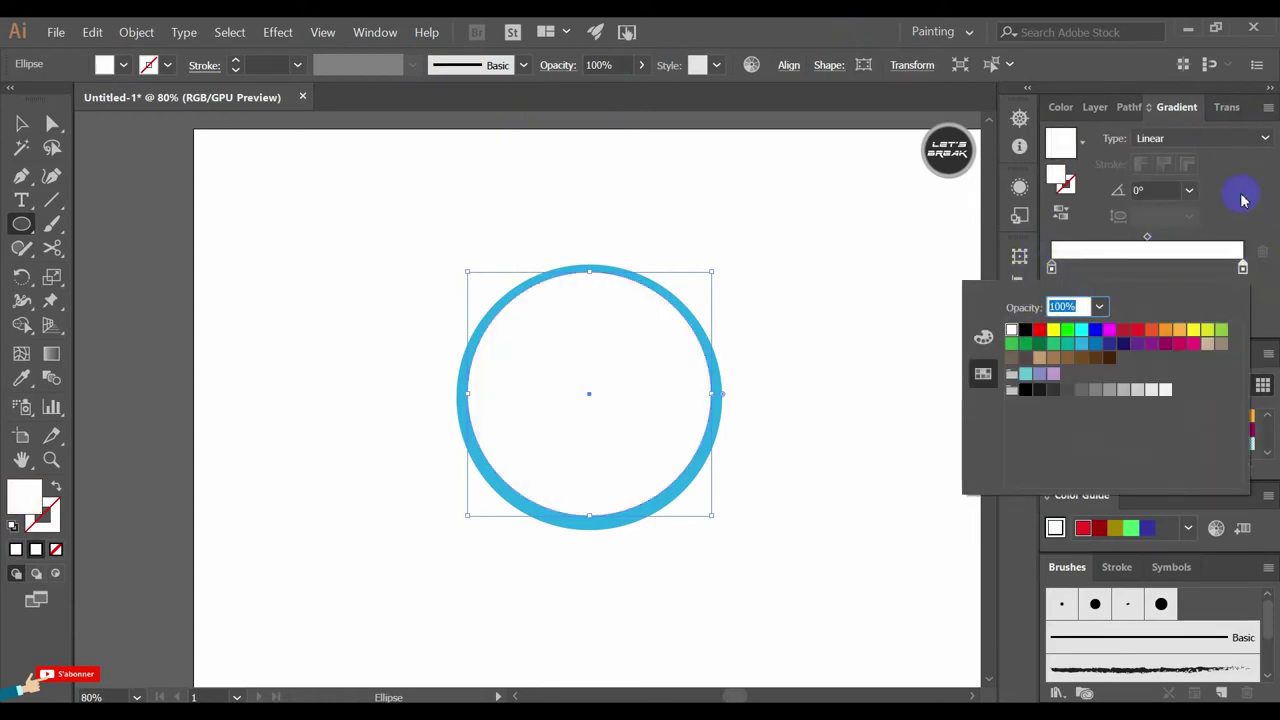
{"action": "double_click", "coordinate": [1052, 268]}
{"action": "left_click", "coordinate": [1151, 277]}
{"action": "left_click", "coordinate": [1189, 296]}
{"action": "left_click", "coordinate": [1214, 531]}
Set the right stop to 40% opacity, make the gradient radial, reverse it, and shift the midpoint.
{"action": "left_click", "coordinate": [1243, 268]}
{"action": "left_click", "coordinate": [1189, 296]}
{"action": "left_click", "coordinate": [1218, 408]}
{"action": "left_click", "coordinate": [1265, 138]}
{"action": "left_click", "coordinate": [1160, 180]}
{"action": "left_click", "coordinate": [1061, 216]}
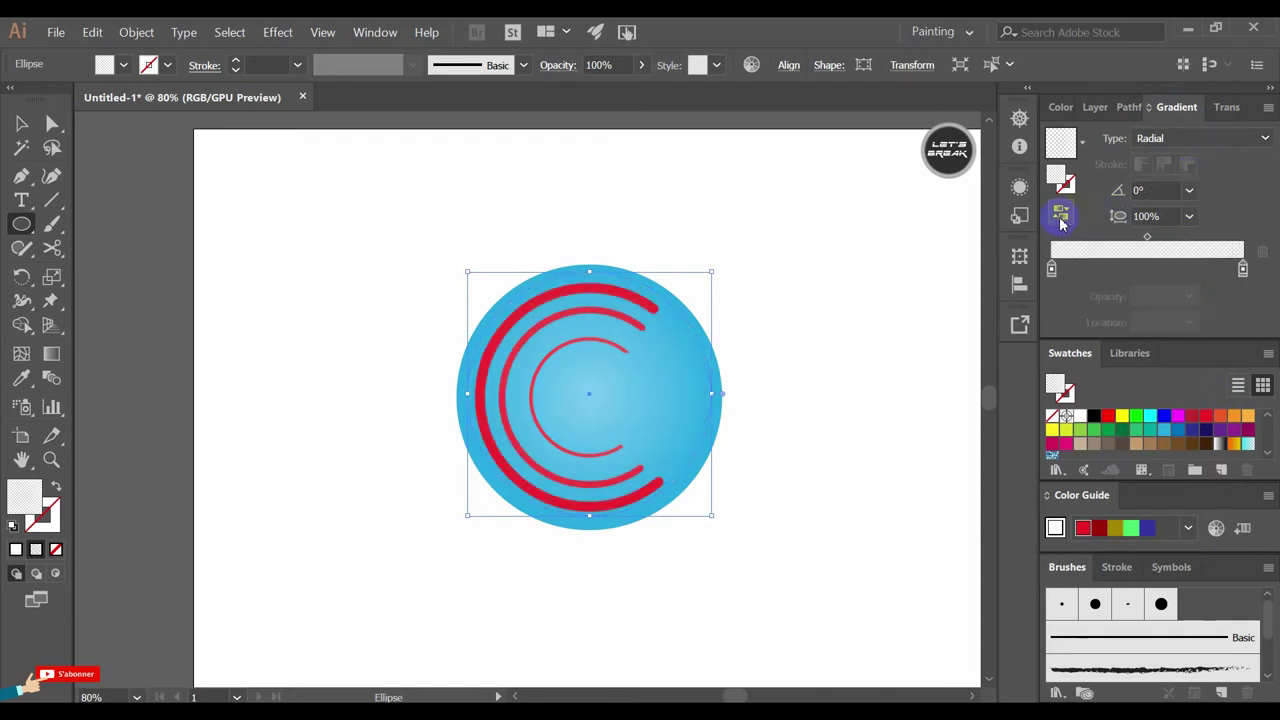
{"action": "left_click_drag", "start_coordinate": [1147, 237], "coordinate": [1128, 240]}
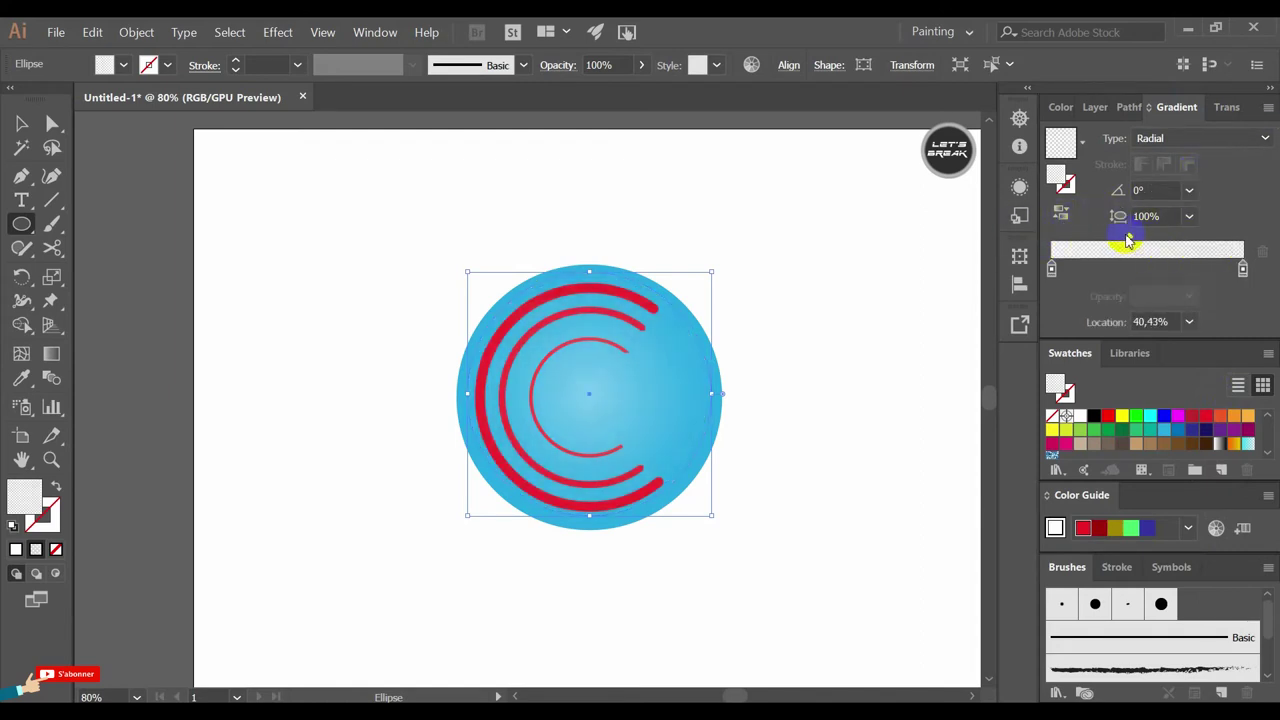
{"action": "left_click", "coordinate": [17, 127]}
{"action": "left_click", "coordinate": [422, 536]}
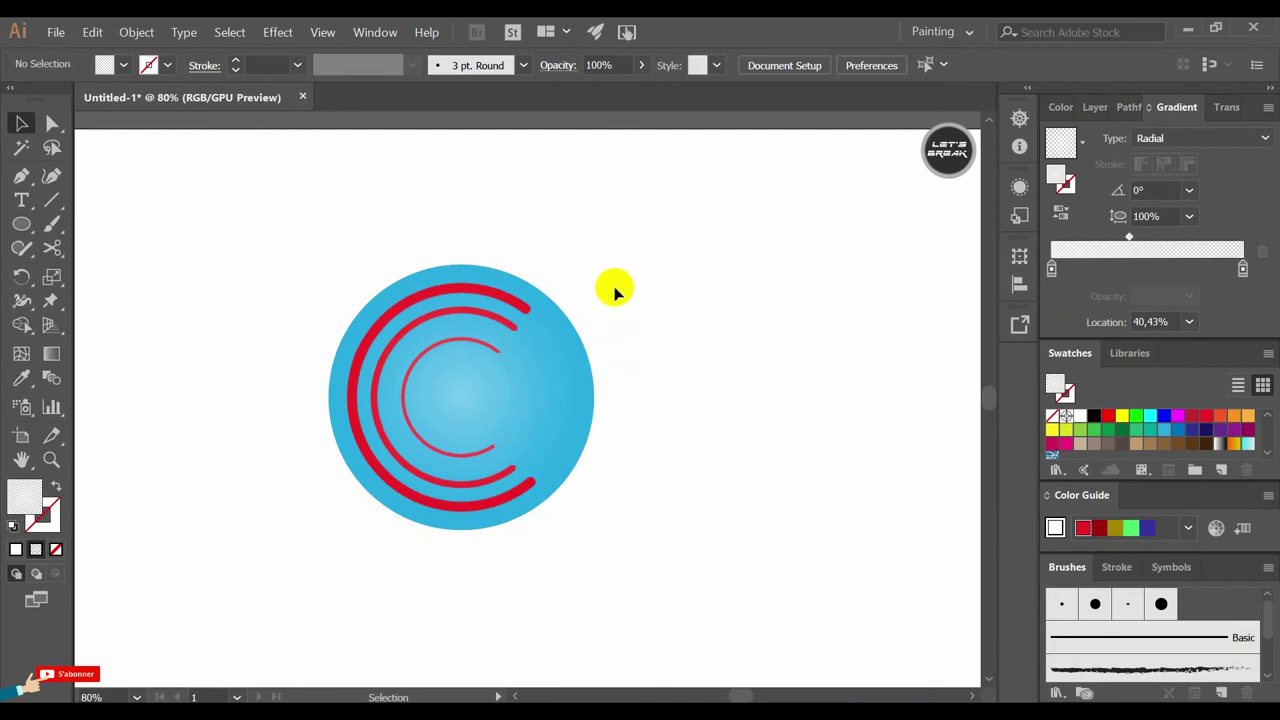
Scale the circle and arcs down together and move them right and up.
{"action": "left_click_drag", "start_coordinate": [608, 286], "coordinate": [378, 470]}
{"action": "left_click", "coordinate": [324, 263]}
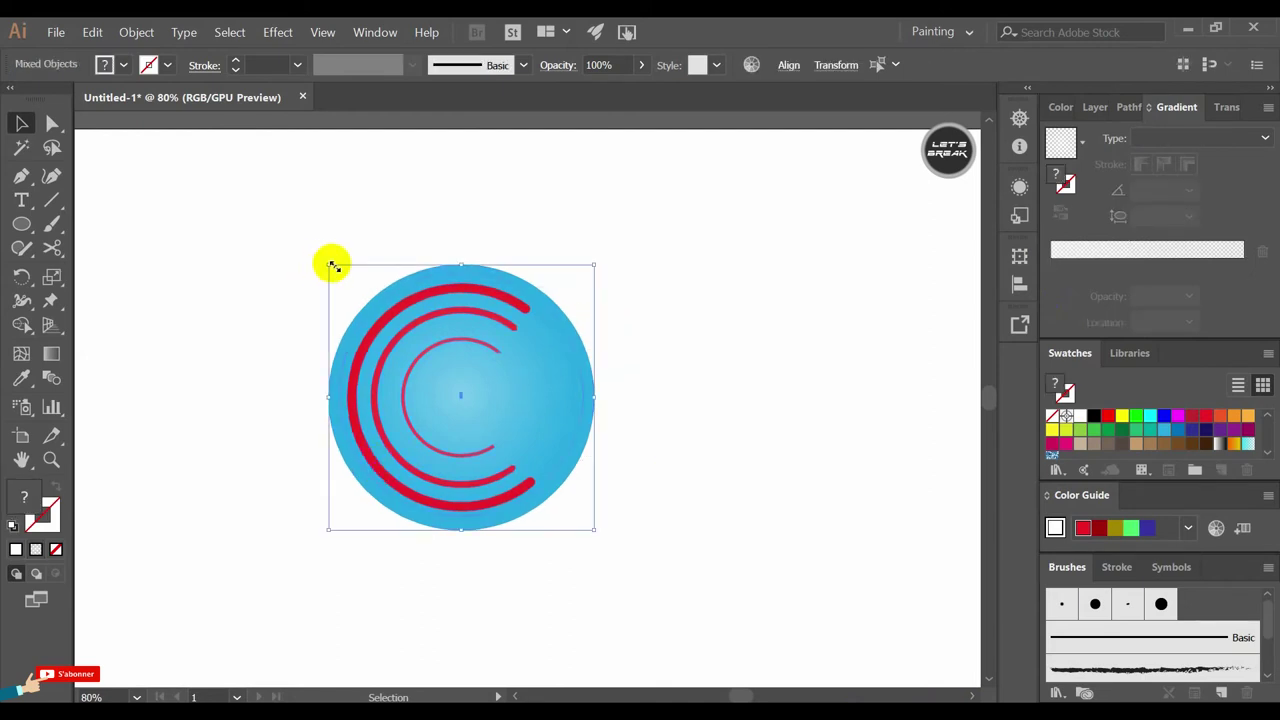
{"action": "left_click_drag", "start_coordinate": [332, 265], "coordinate": [371, 300]}
{"action": "left_click_drag", "start_coordinate": [531, 417], "coordinate": [688, 383]}
{"action": "left_click", "coordinate": [688, 383]}
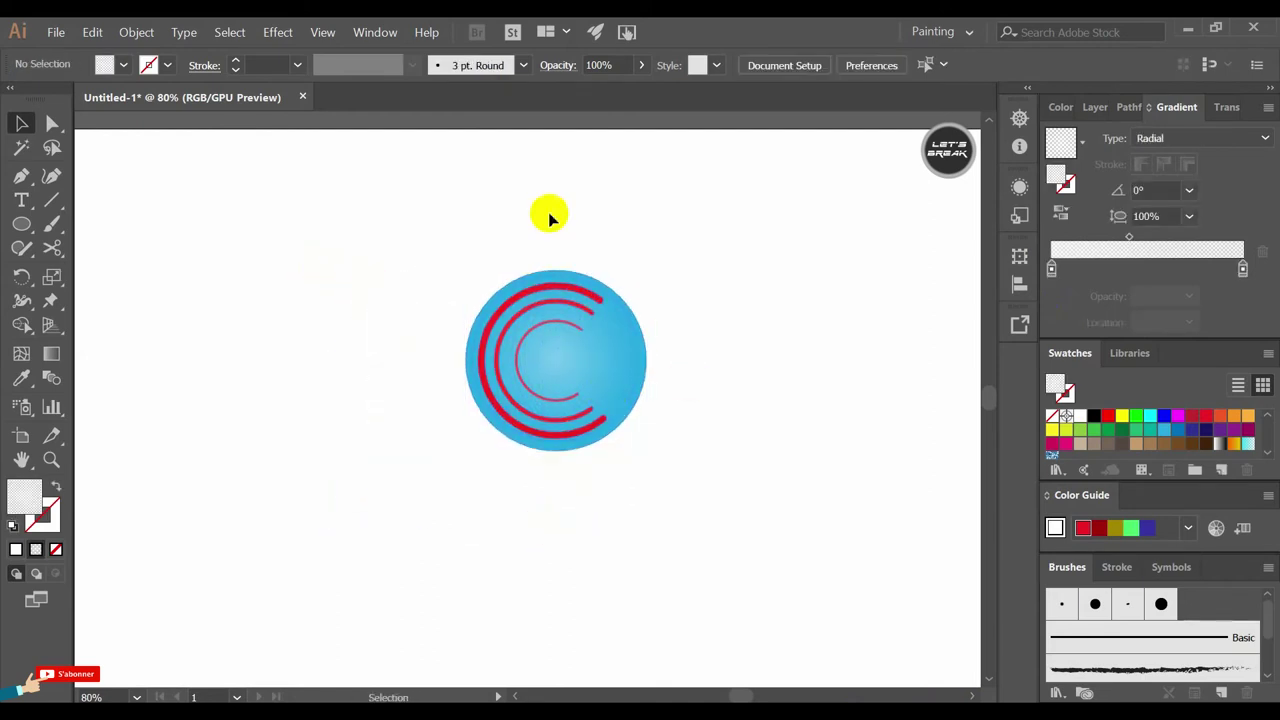
Draw a thin flat ellipse below the circle and fill it pure black.
{"action": "left_click", "coordinate": [21, 224]}
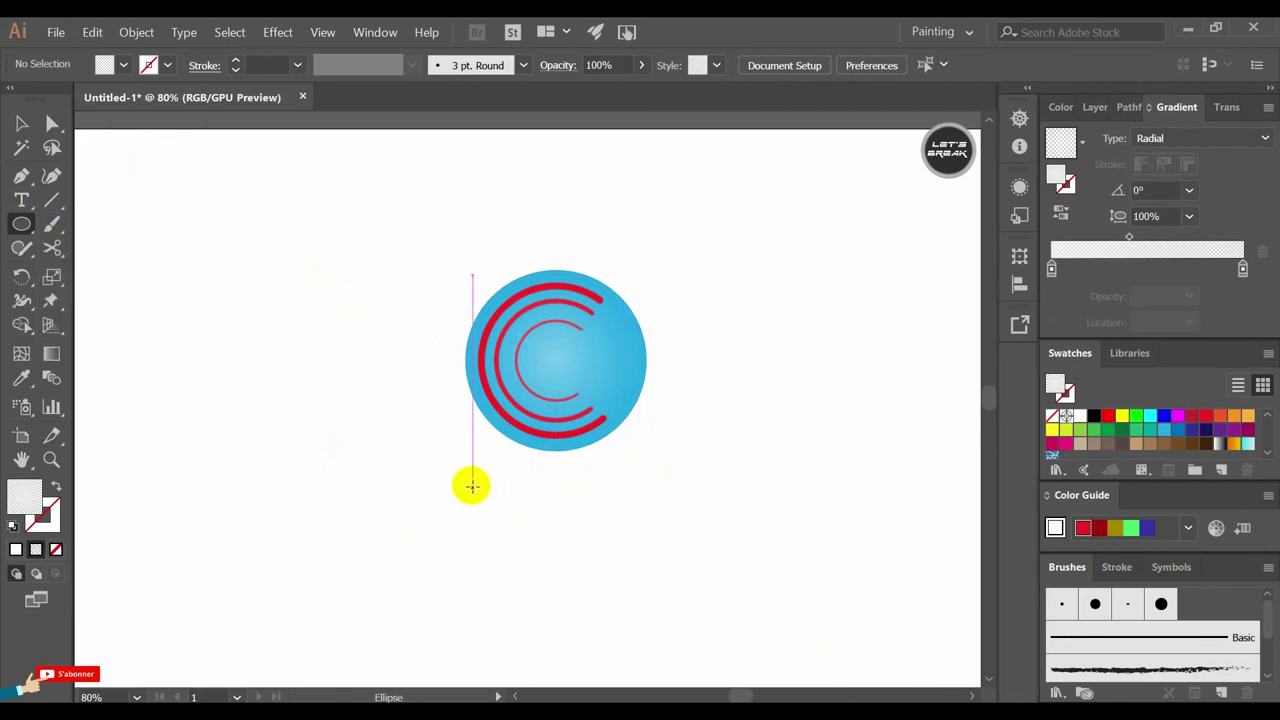
{"action": "left_click_drag", "start_coordinate": [477, 489], "coordinate": [645, 491]}
{"action": "double_click", "coordinate": [35, 490]}
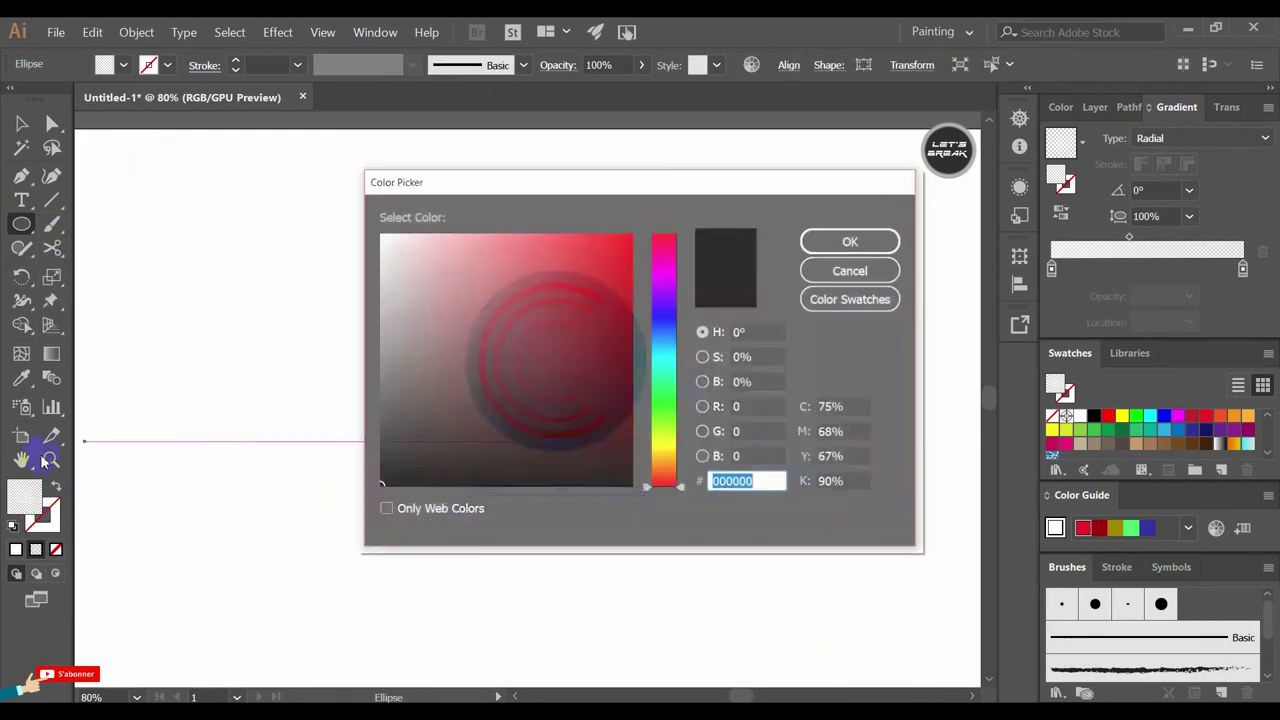
{"action": "left_click", "coordinate": [845, 243]}
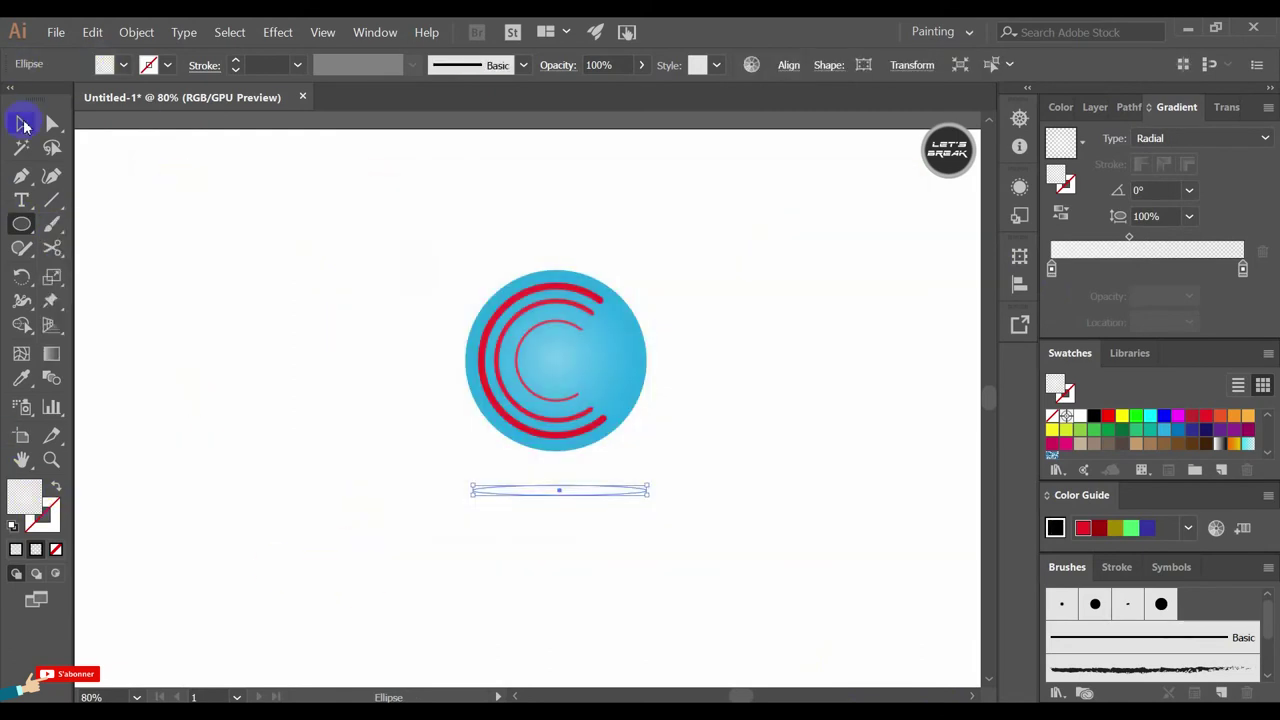
{"action": "left_click", "coordinate": [22, 124]}
{"action": "left_click", "coordinate": [649, 489]}
{"action": "double_click", "coordinate": [30, 495]}
{"action": "left_click", "coordinate": [380, 484]}
{"action": "left_click", "coordinate": [851, 241]}
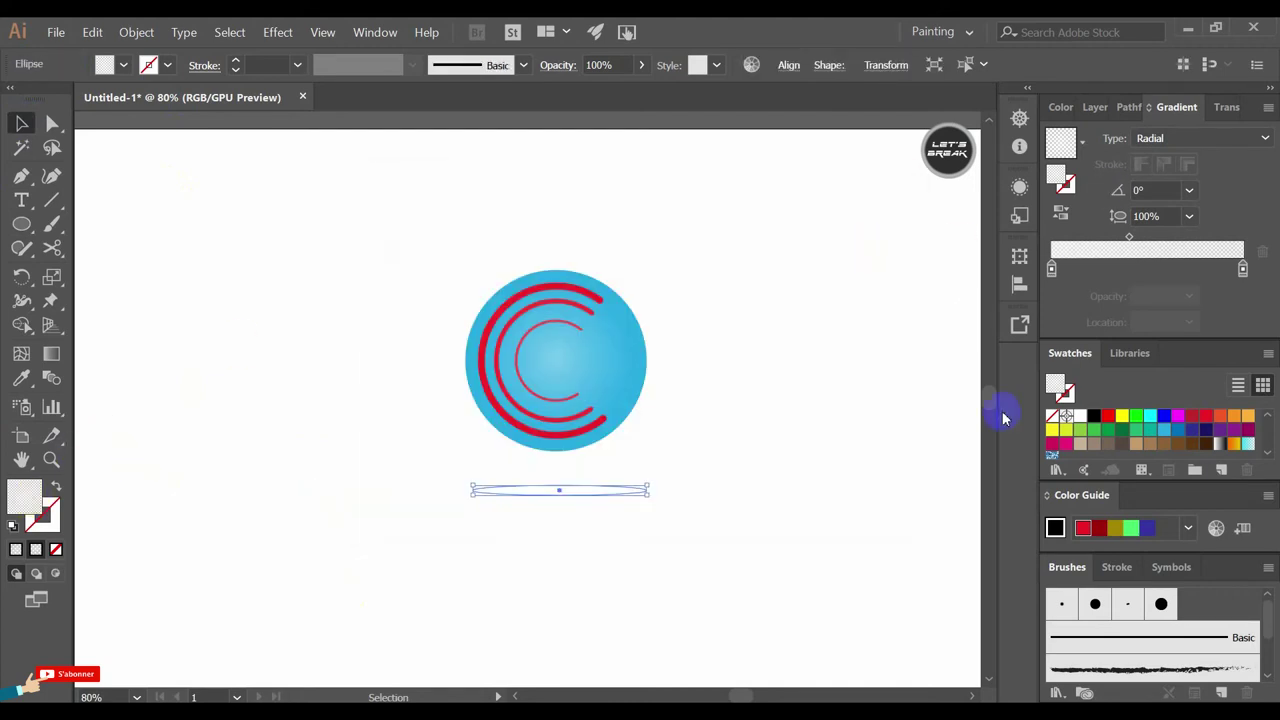
{"action": "left_click", "coordinate": [1094, 416]}
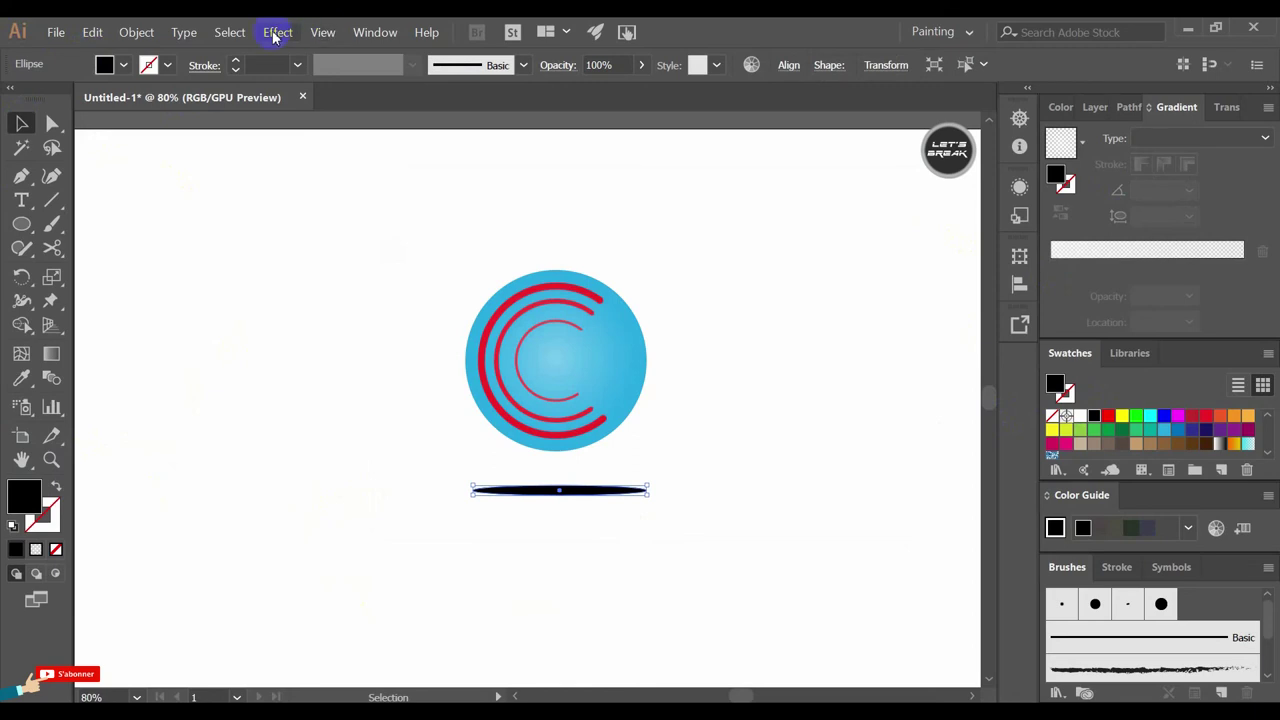
Apply a Feather effect with a lowered radius to the black ellipse.
{"action": "left_click", "coordinate": [274, 37]}
{"action": "left_click", "coordinate": [528, 264]}
{"action": "left_click", "coordinate": [701, 381]}
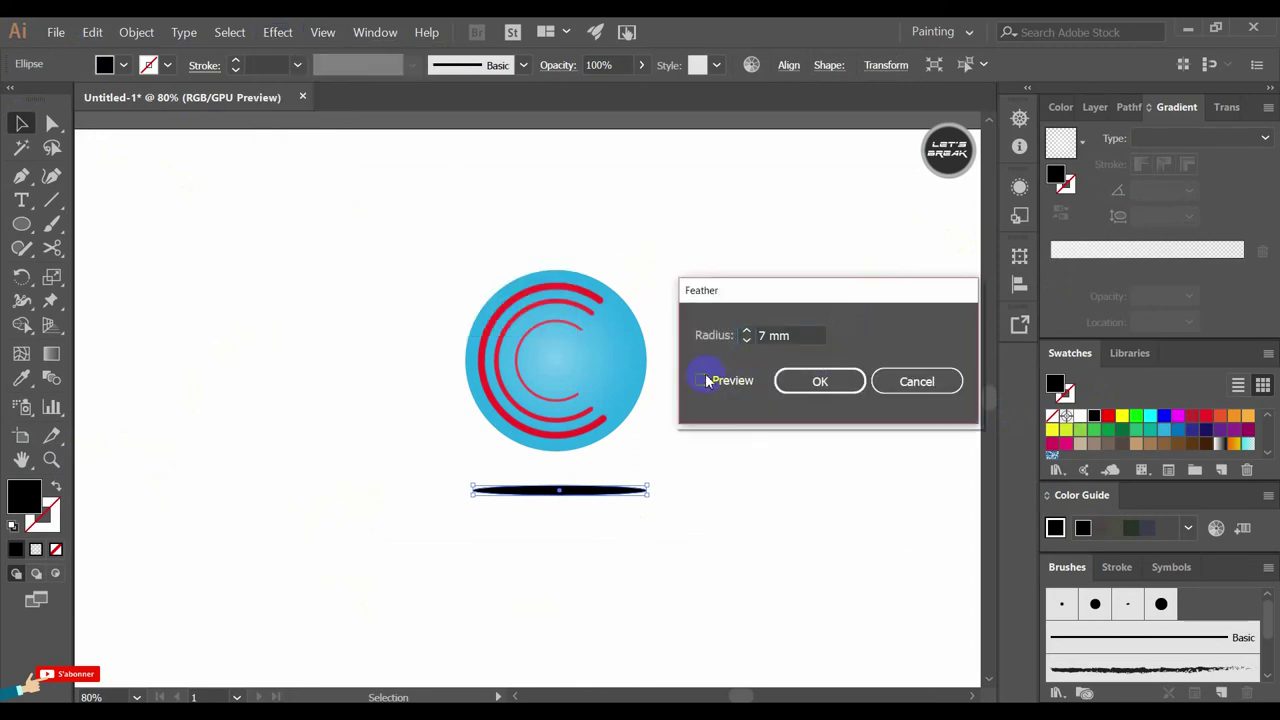
{"action": "triple_click", "coordinate": [746, 341]}
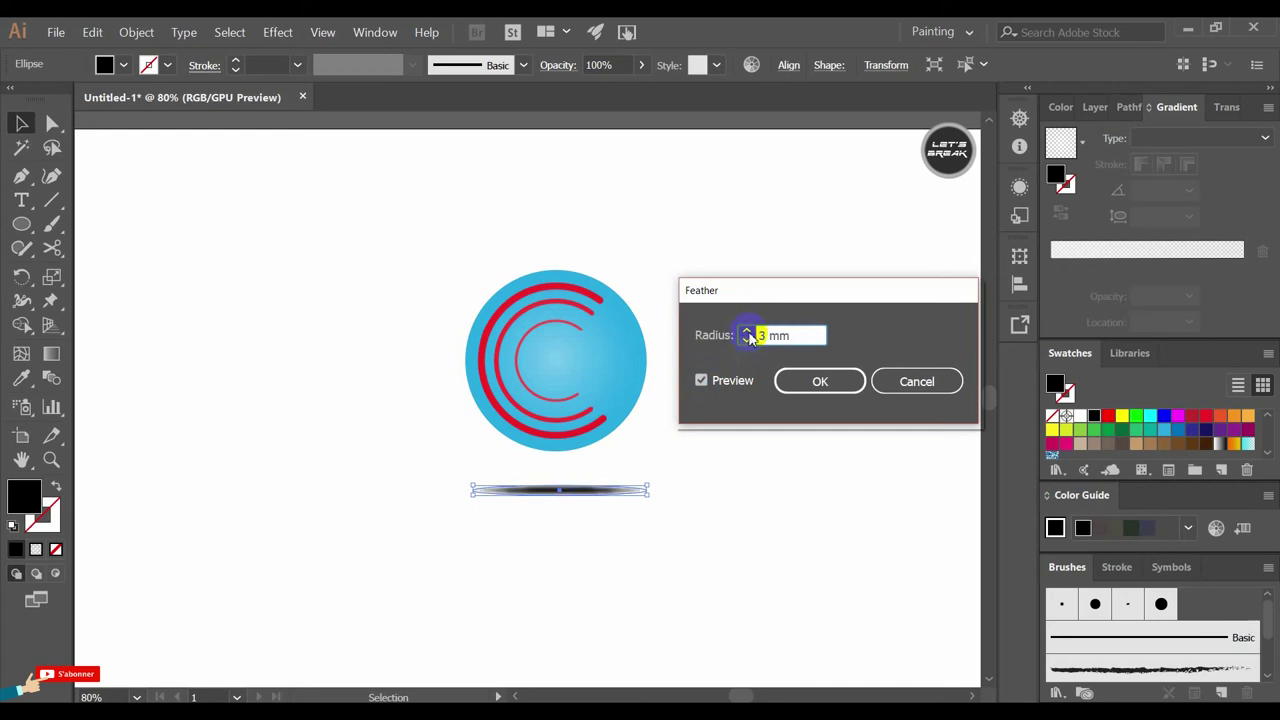
{"action": "left_click", "coordinate": [820, 381]}
Move the feathered shadow up beneath the circle and select both together.
{"action": "left_click_drag", "start_coordinate": [571, 491], "coordinate": [586, 471]}
{"action": "left_click", "coordinate": [680, 455]}
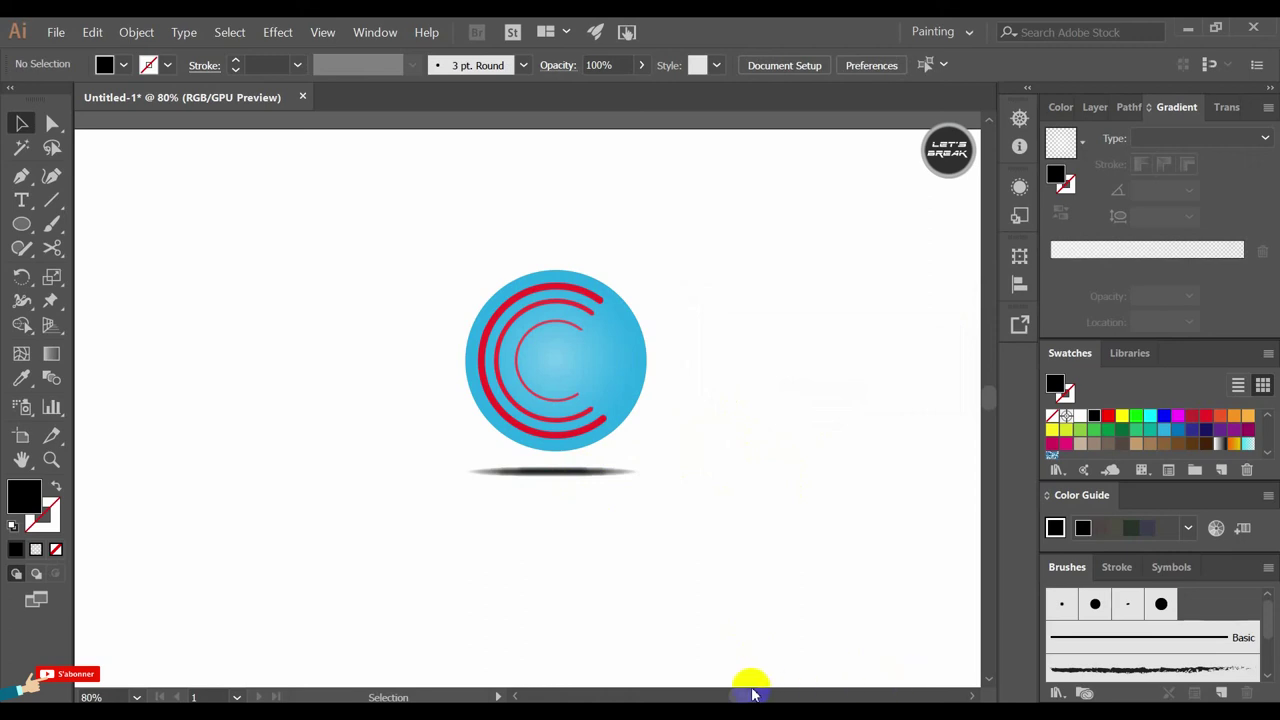
{"action": "left_click_drag", "start_coordinate": [651, 277], "coordinate": [506, 477]}
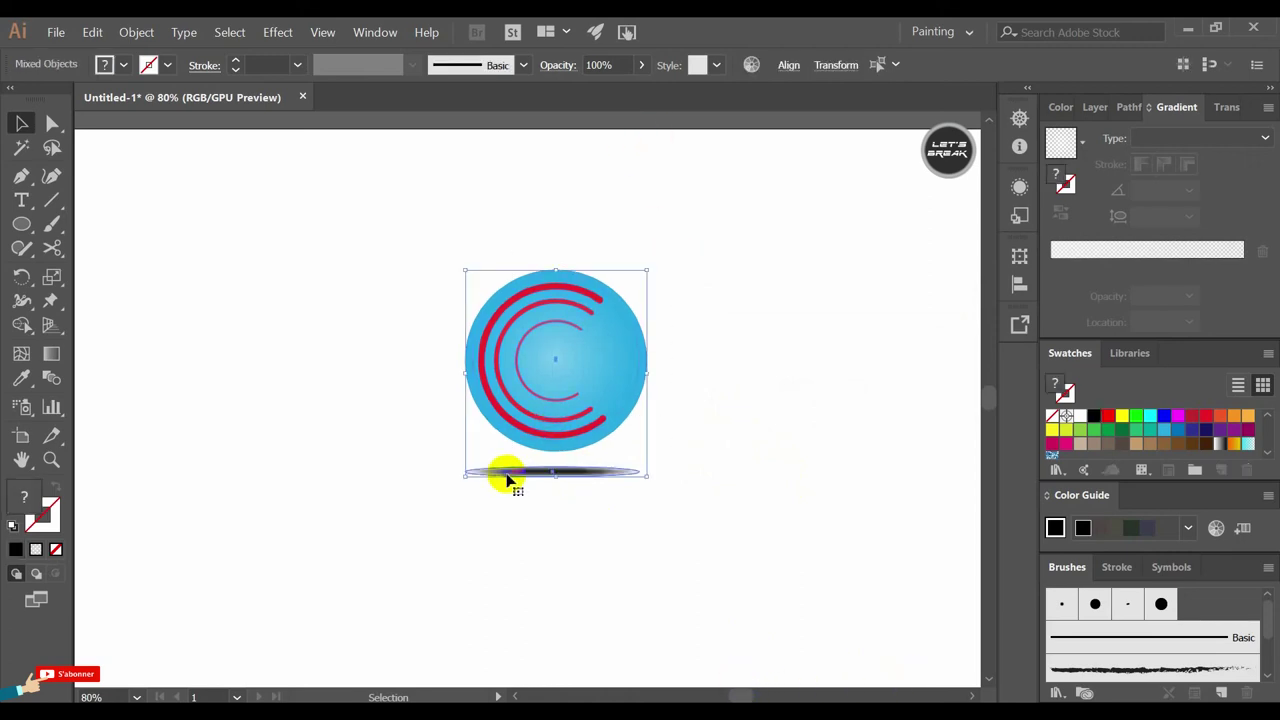
Scale the circle and its feathered shadow up from a corner handle as one unit.
{"action": "left_click_drag", "start_coordinate": [466, 474], "coordinate": [420, 528]}
{"action": "left_click", "coordinate": [784, 477]}
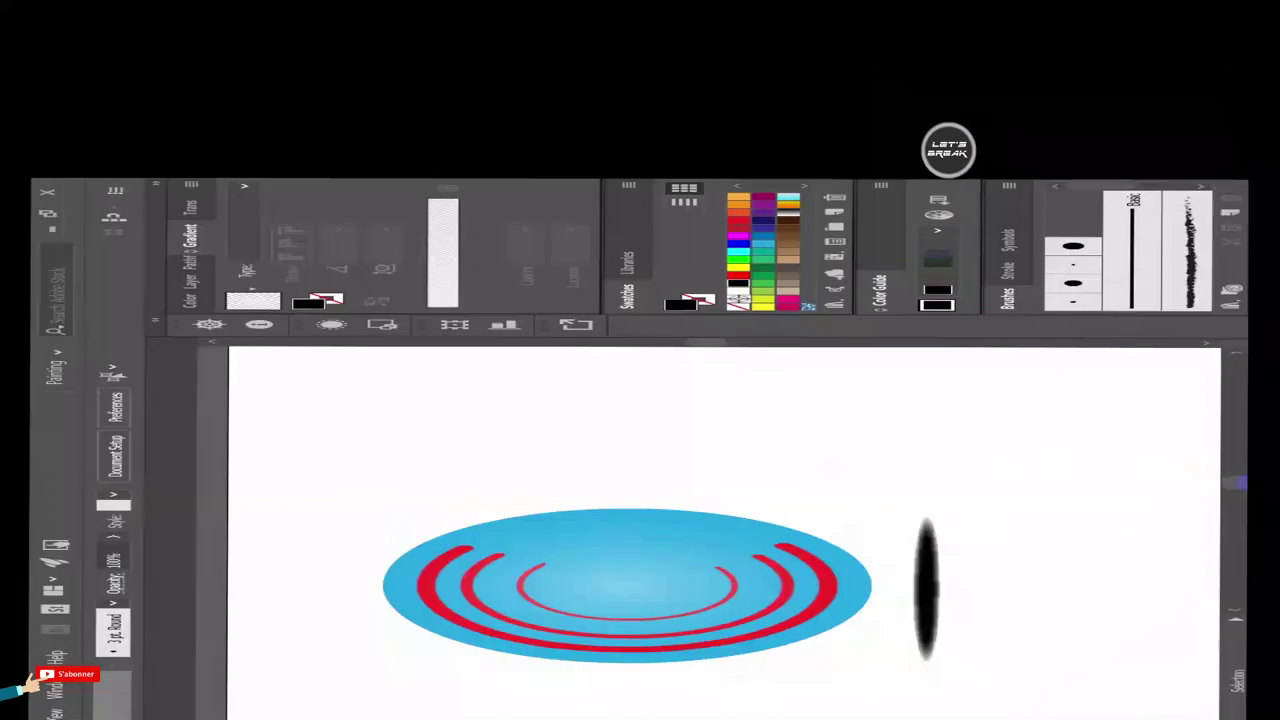